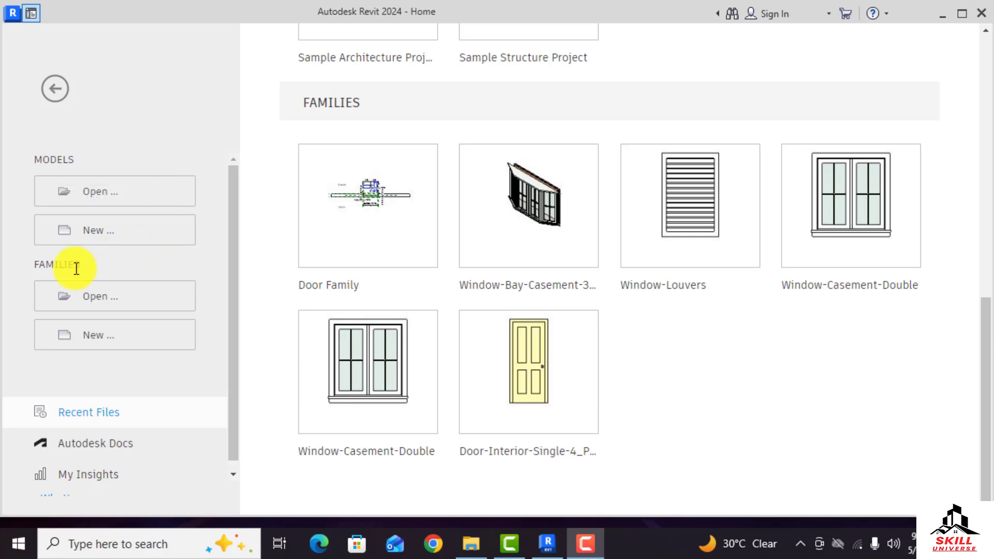
# Create a new family from the Door template
pyautogui.click(97, 346)
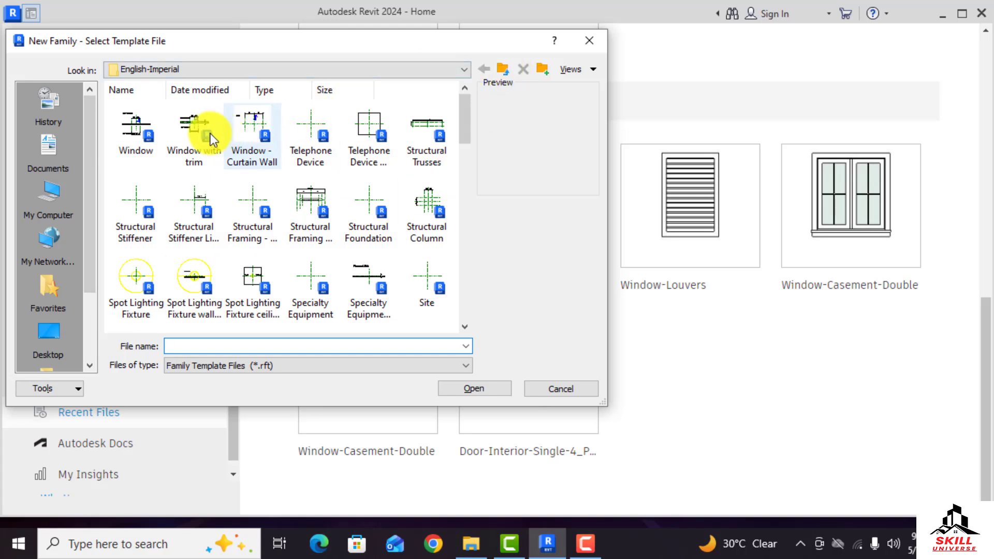
pyautogui.scroll(-10, 237, 259)
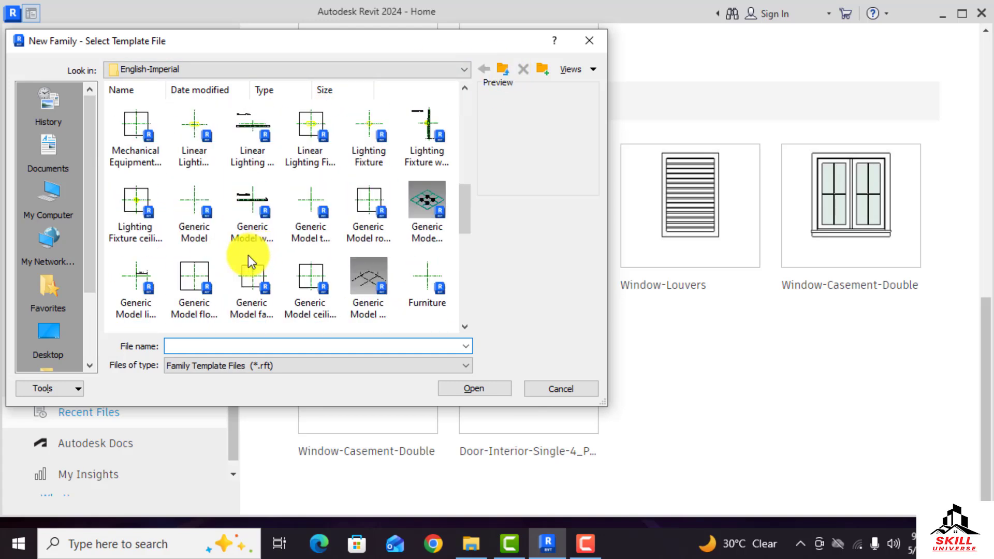
pyautogui.scroll(-3, 216, 263)
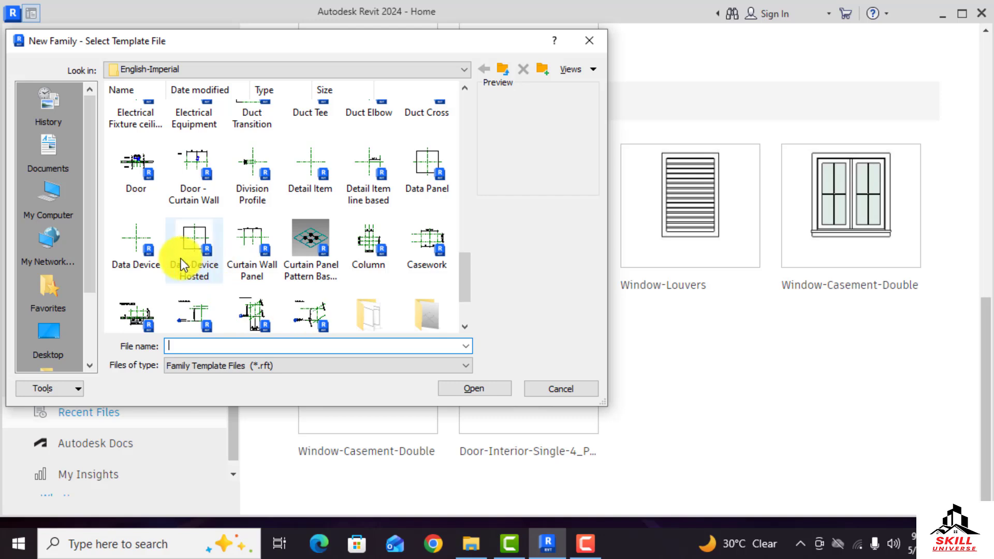
pyautogui.click(142, 169)
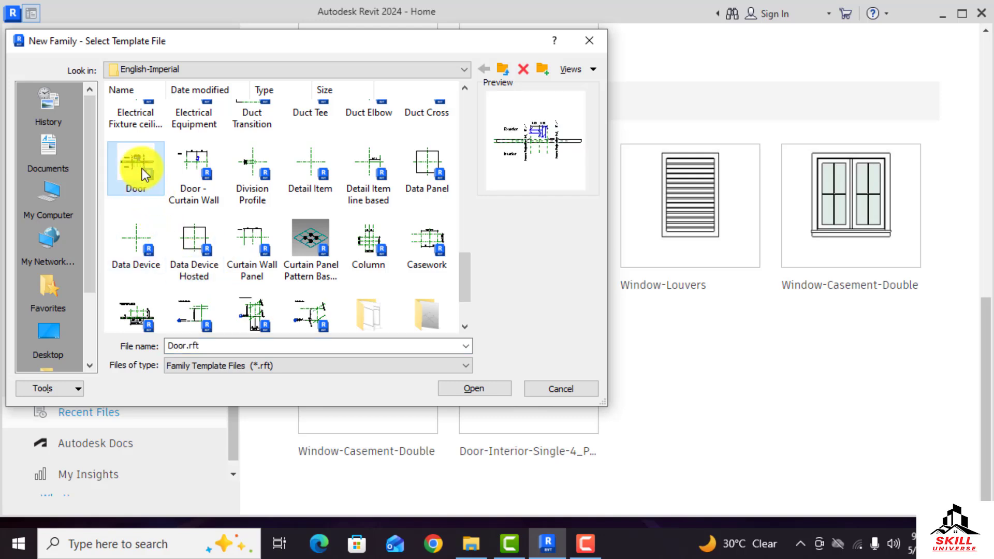
pyautogui.click(460, 390)
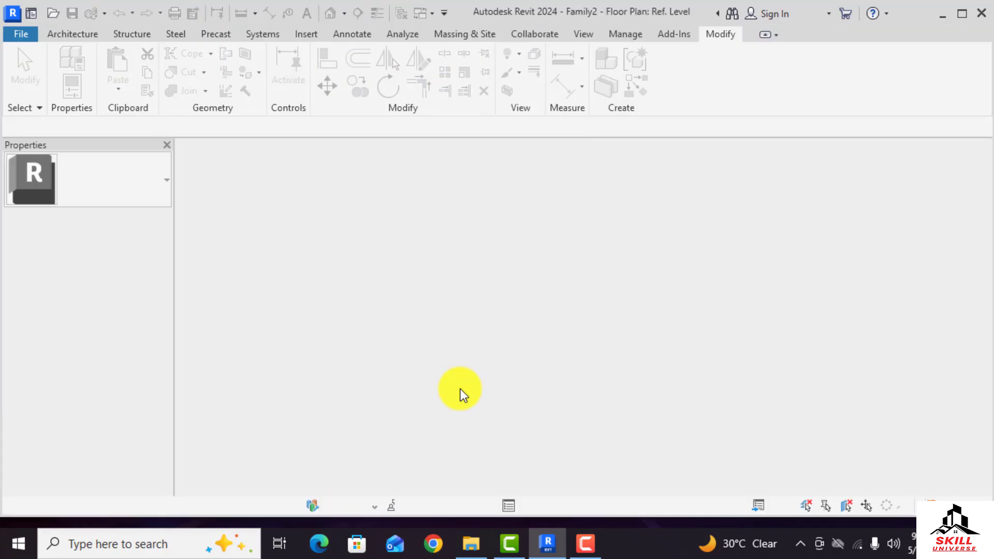
# Delete the default frame/mullion extrusion from the door opening in the plan
pyautogui.scroll(3, 503, 332)
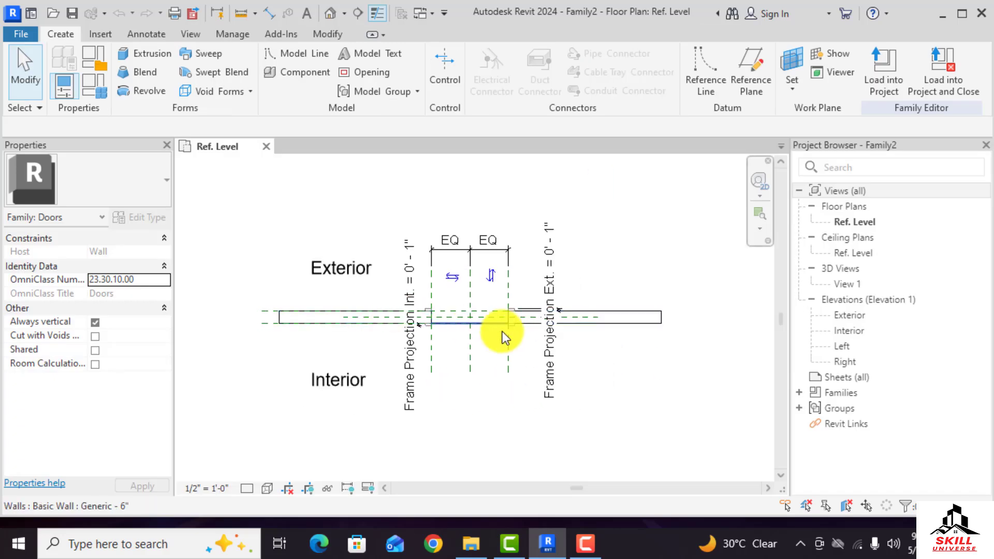
pyautogui.scroll(-2, 363, 278)
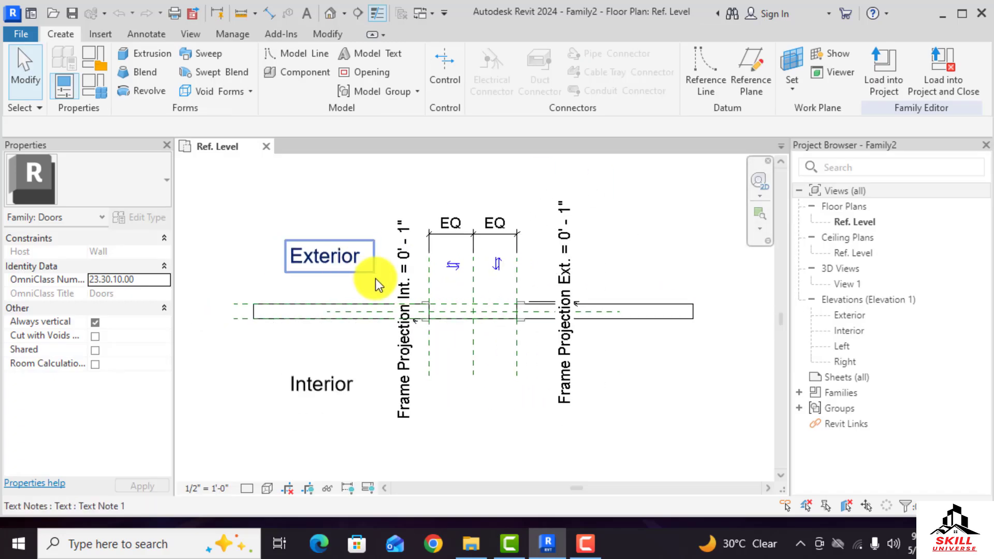
pyautogui.scroll(2, 434, 288)
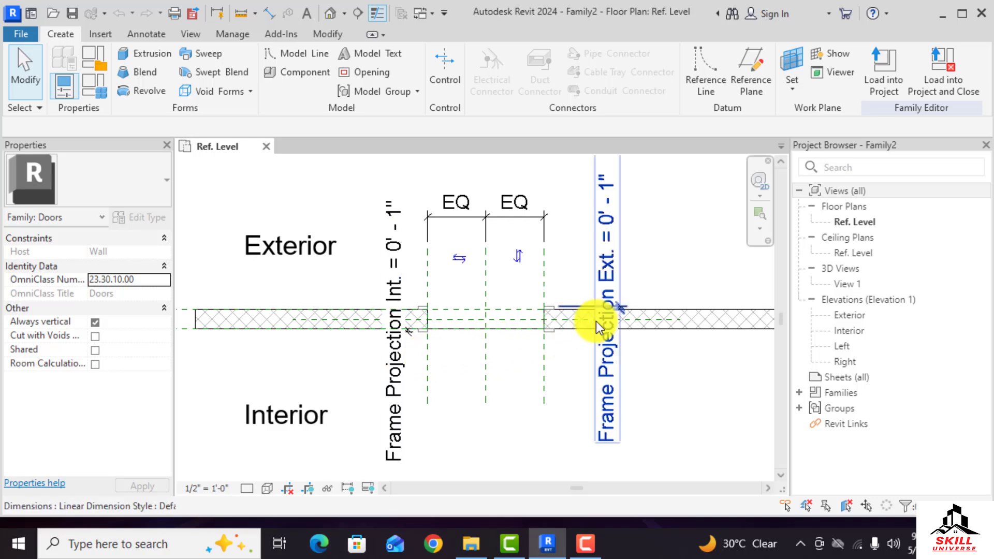
pyautogui.click(611, 268)
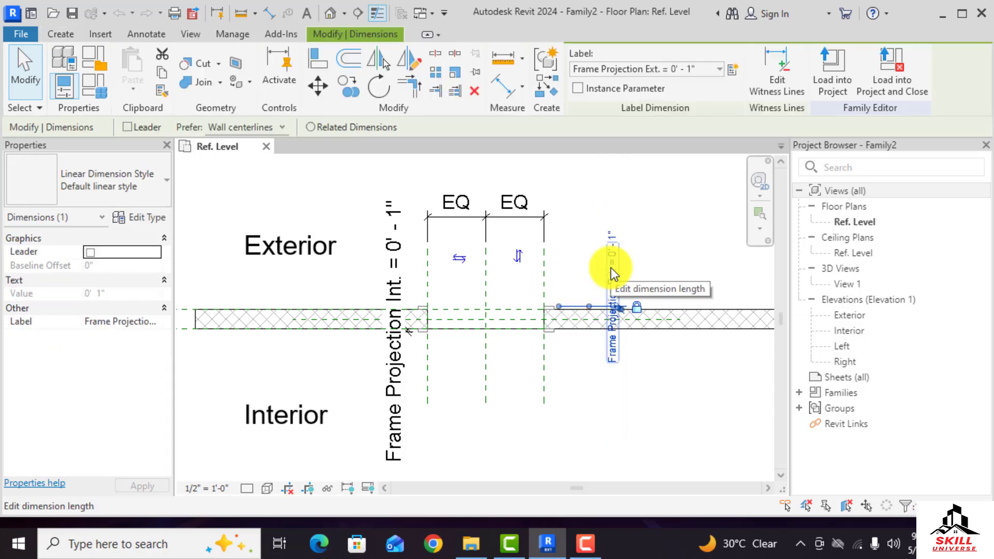
pyautogui.press('Escape')
pyautogui.scroll(2, 544, 304)
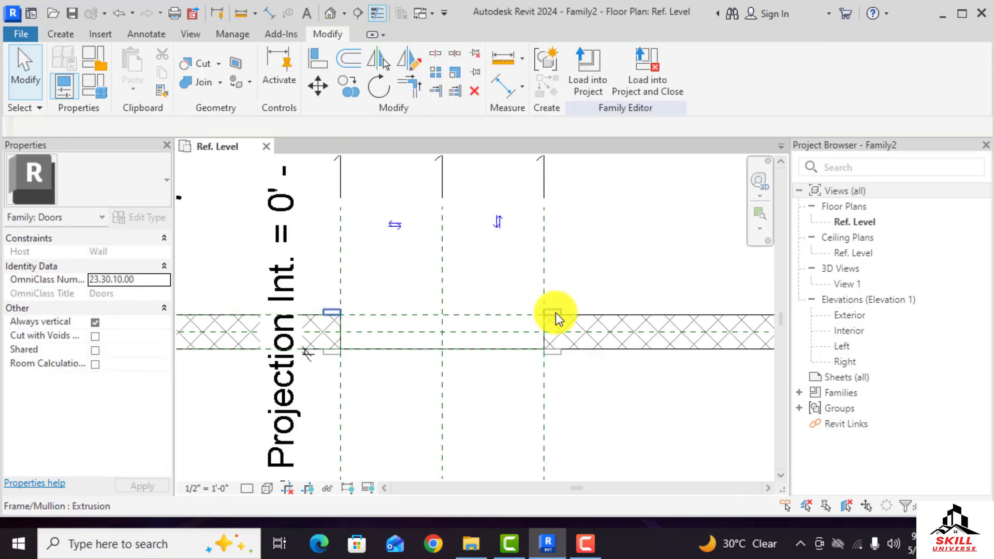
pyautogui.click(567, 352)
pyautogui.click(557, 356)
pyautogui.press('Delete')
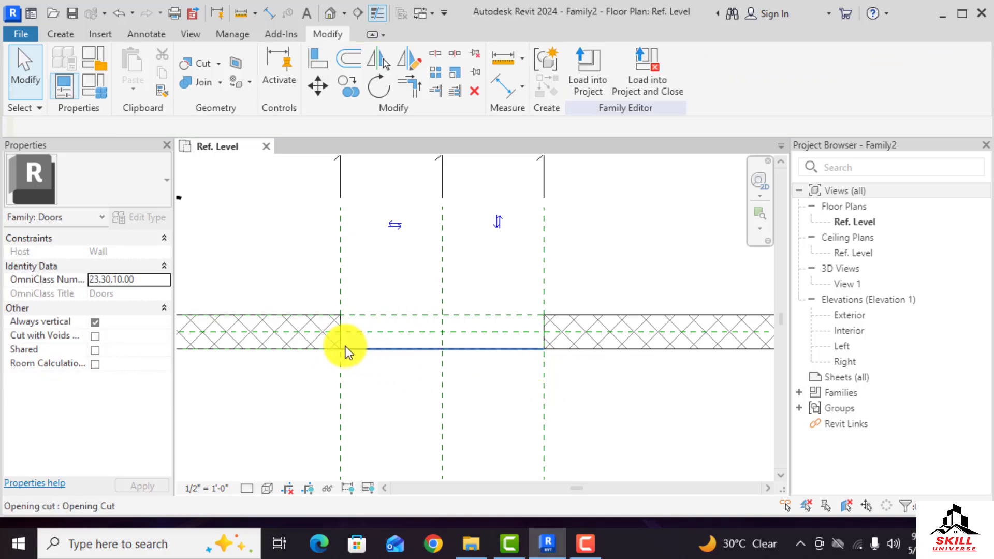
# Draw two horizontal reference planes across the opening, one just beyond each face of the wall
pyautogui.scroll(-2, 500, 342)
pyautogui.scroll(2, 511, 304)
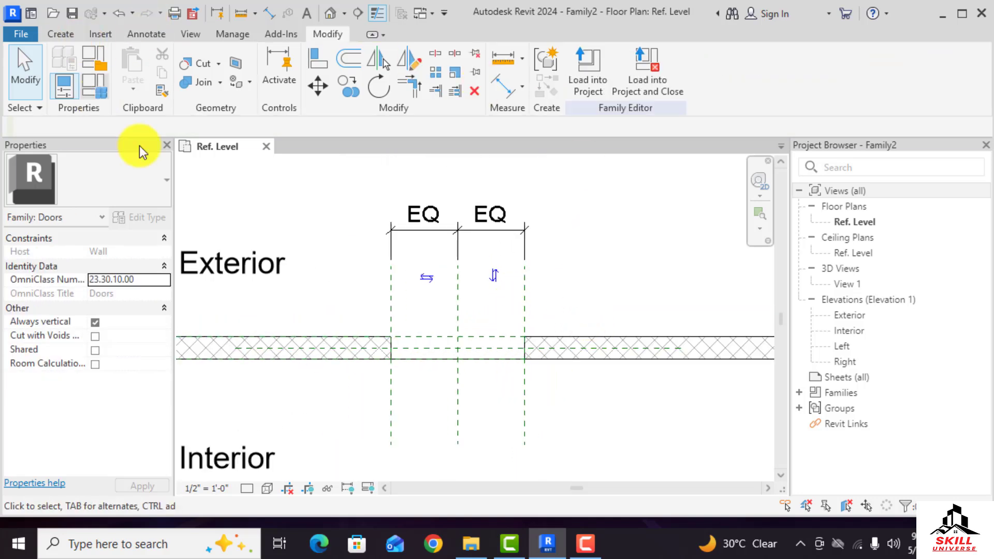
pyautogui.click(60, 34)
pyautogui.click(756, 76)
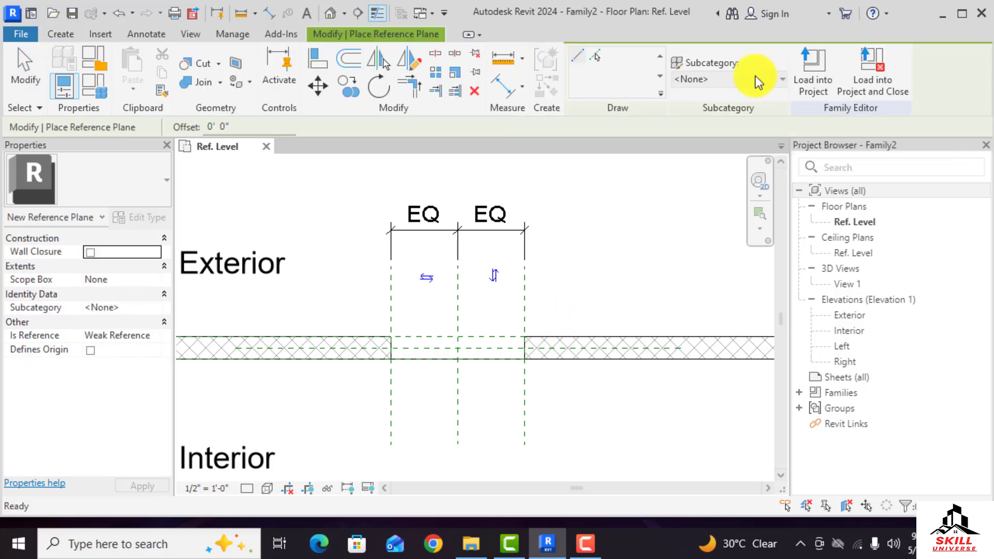
pyautogui.scroll(2, 561, 328)
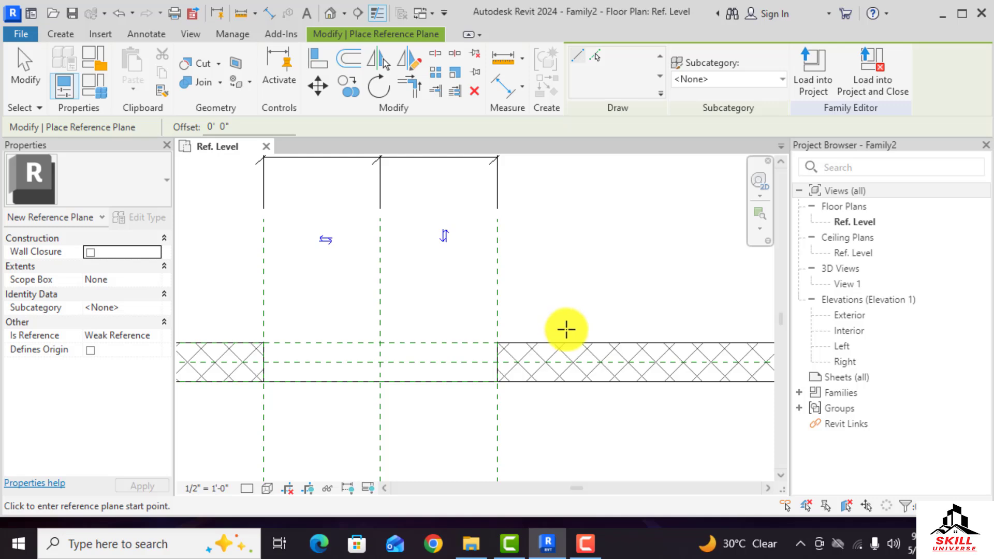
pyautogui.click(570, 329)
pyautogui.scroll(-2, 667, 327)
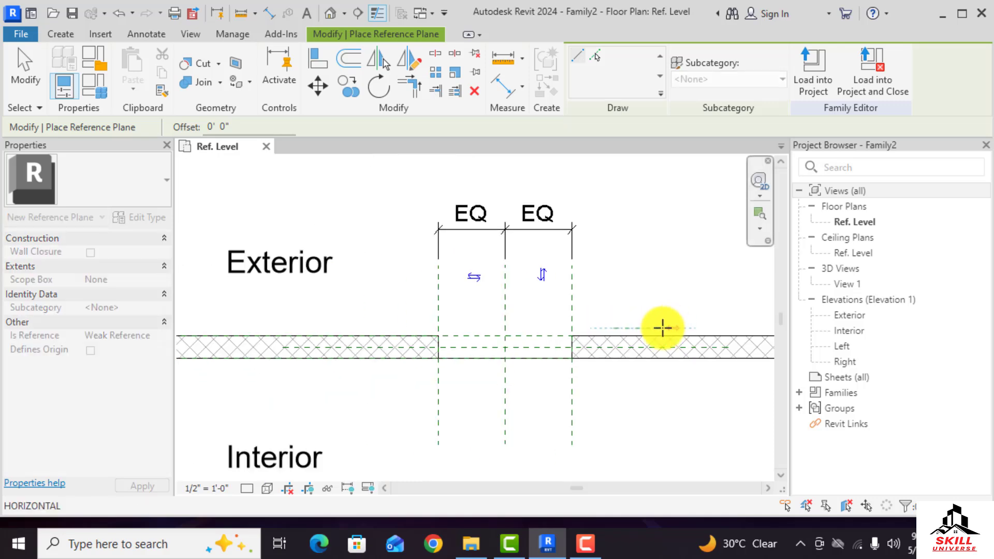
pyautogui.scroll(2, 435, 333)
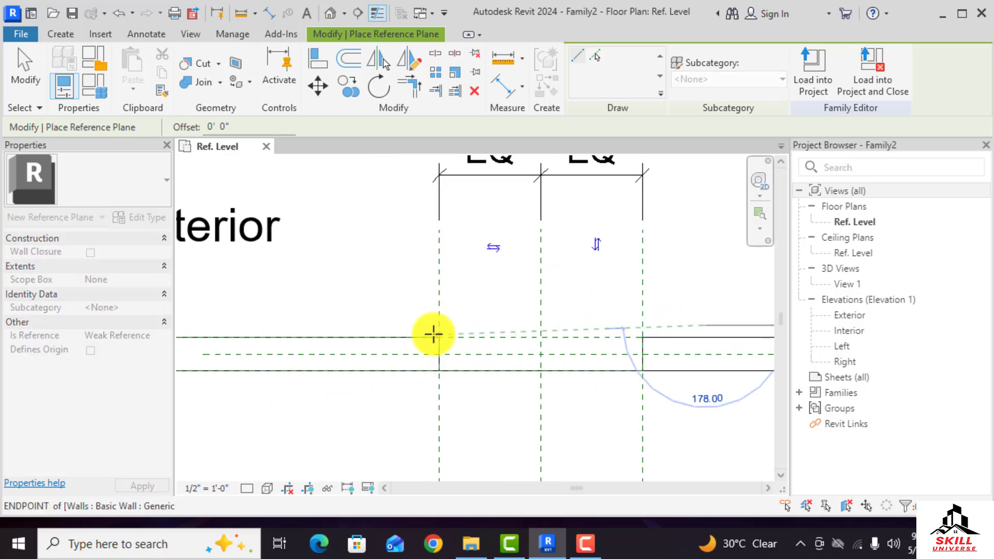
pyautogui.click(400, 325)
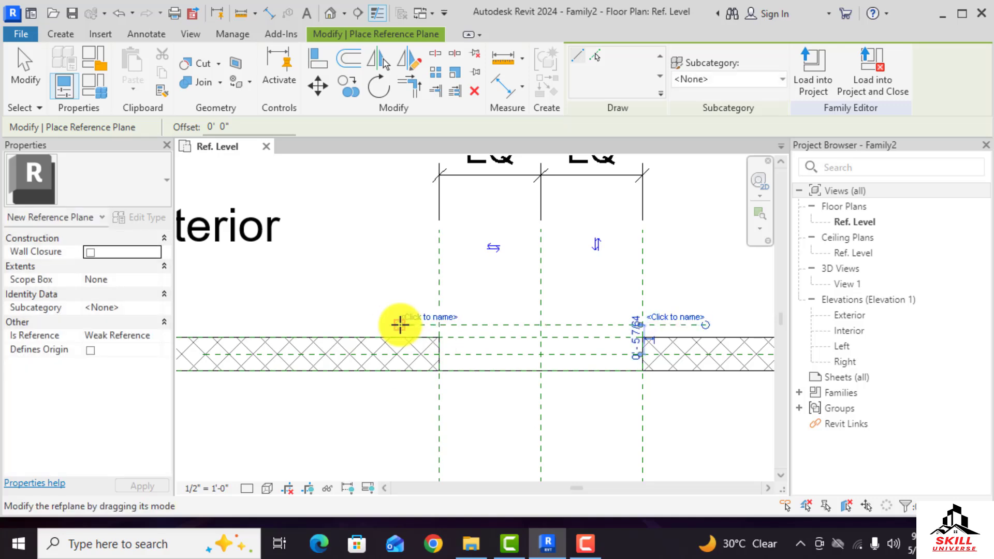
pyautogui.click(403, 382)
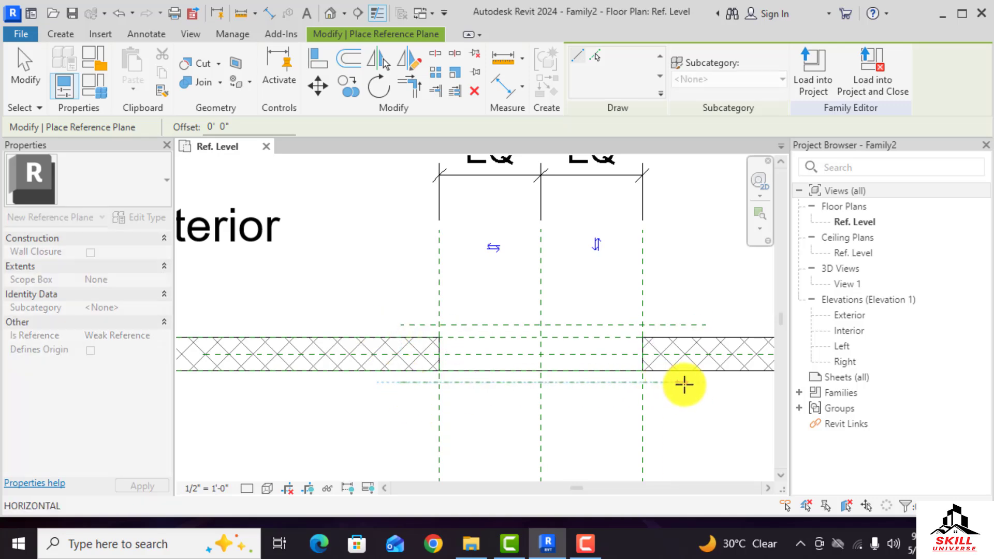
pyautogui.click(712, 380)
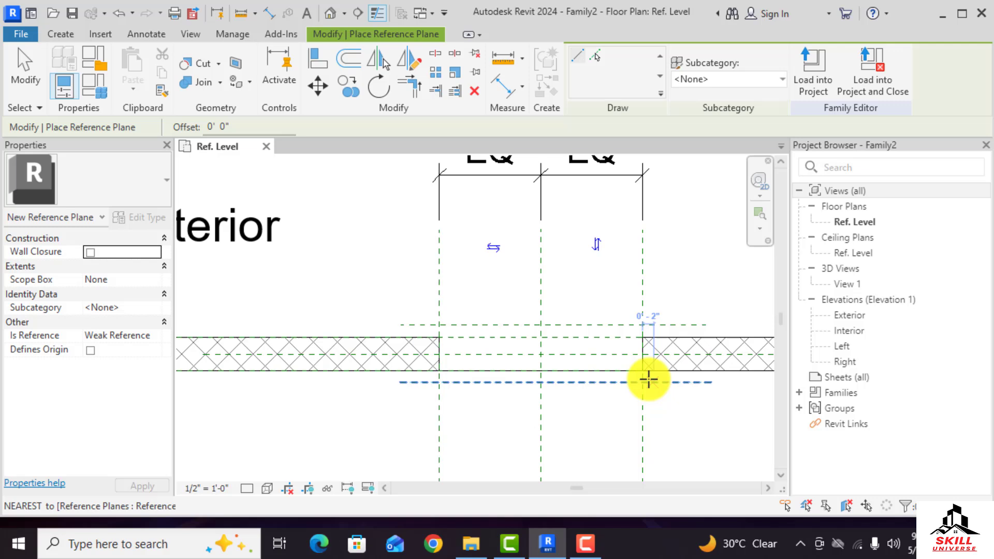
# Draw two vertical reference planes just inside the right and left edges of the opening
pyautogui.click(630, 230)
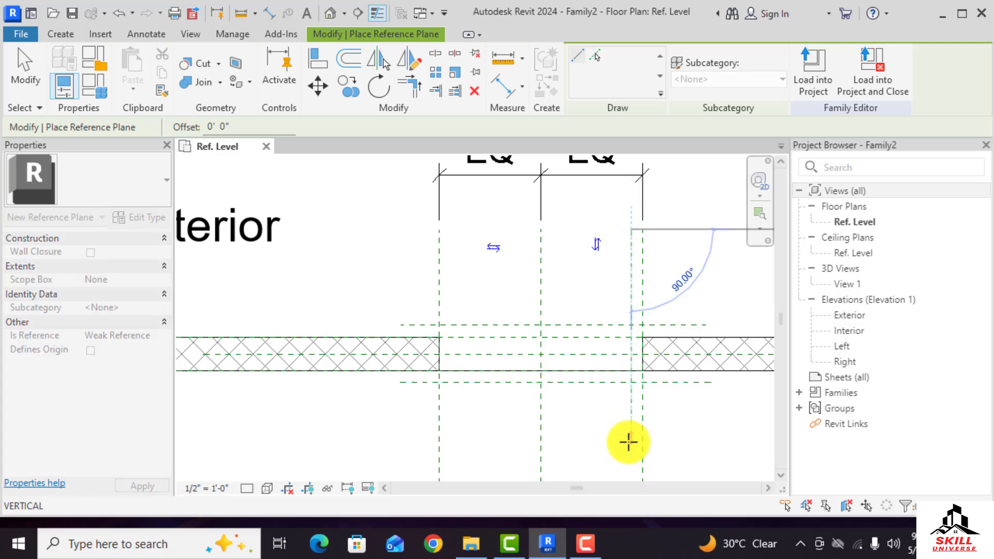
pyautogui.scroll(-2, 622, 399)
pyautogui.scroll(1, 628, 437)
pyautogui.click(627, 447)
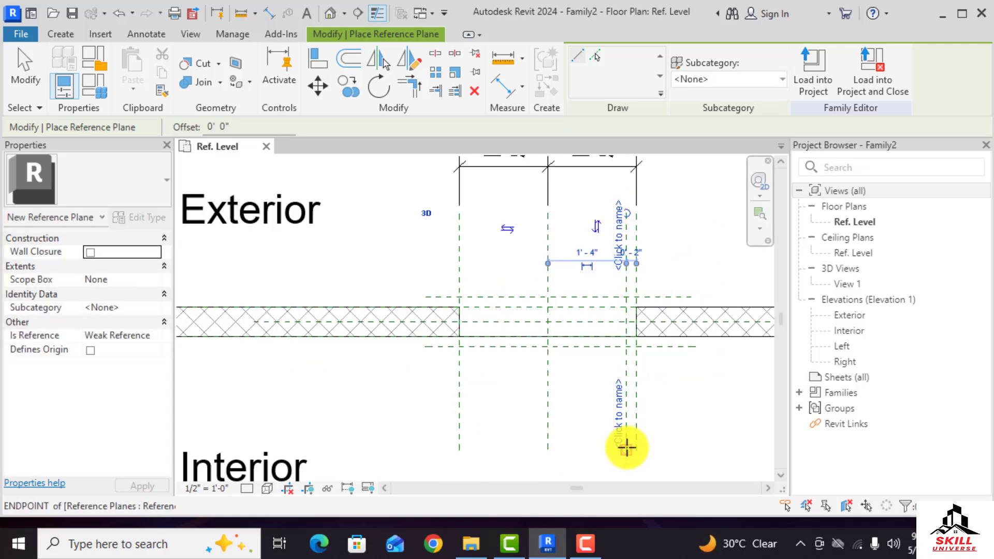
pyautogui.scroll(2, 475, 224)
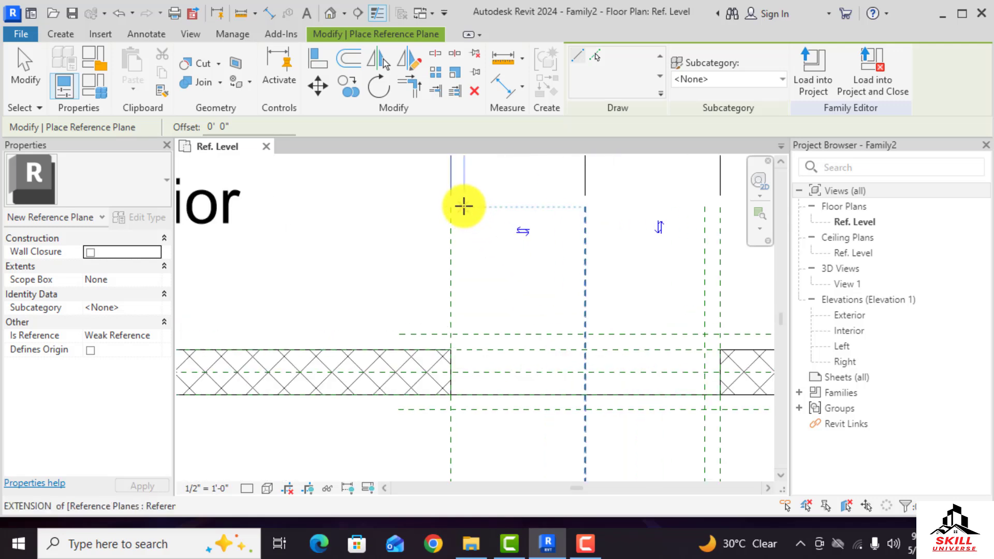
pyautogui.click(464, 206)
pyautogui.scroll(-2, 466, 243)
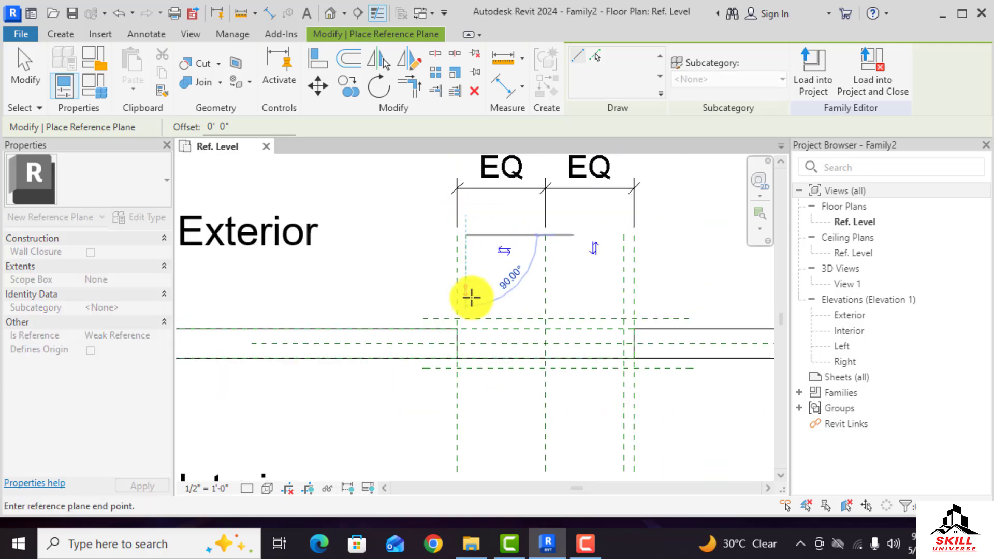
pyautogui.click(466, 447)
pyautogui.scroll(1, 511, 398)
pyautogui.press('Escape')
pyautogui.press('Escape')
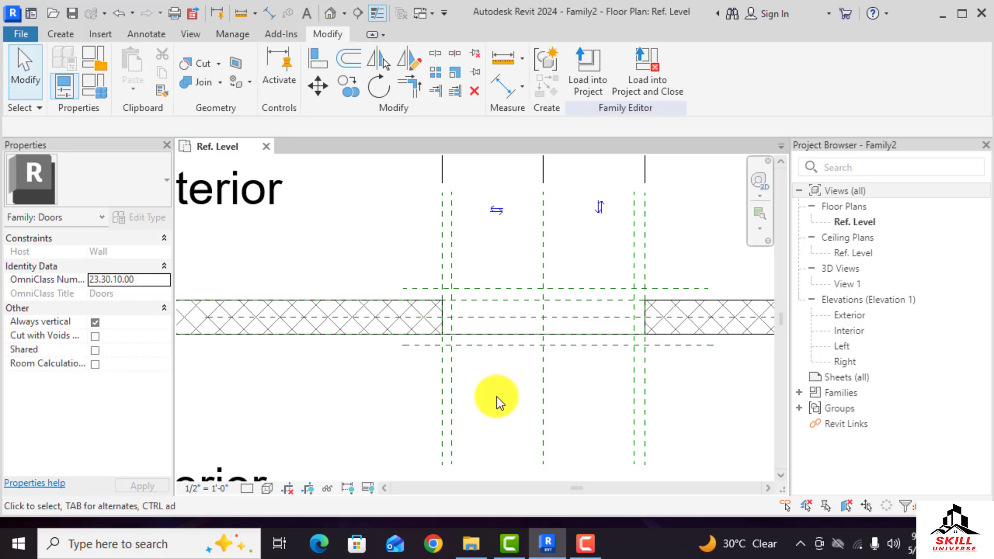
# Set the exterior horizontal reference plane 2" from the wall face
pyautogui.scroll(-2, 452, 394)
pyautogui.scroll(3, 461, 302)
pyautogui.scroll(-1, 389, 310)
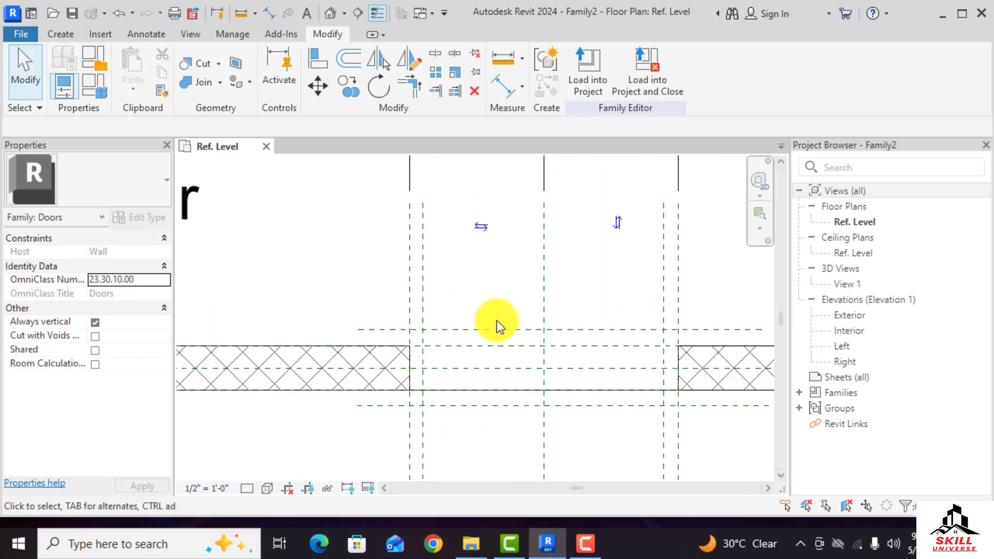
pyautogui.click(396, 333)
pyautogui.scroll(-1, 594, 336)
pyautogui.scroll(4, 594, 335)
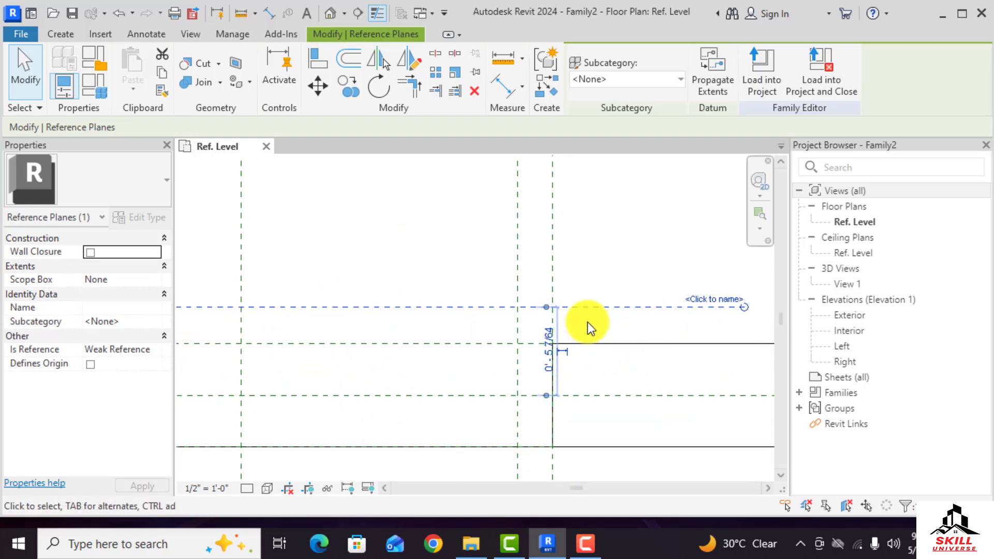
pyautogui.scroll(2, 550, 316)
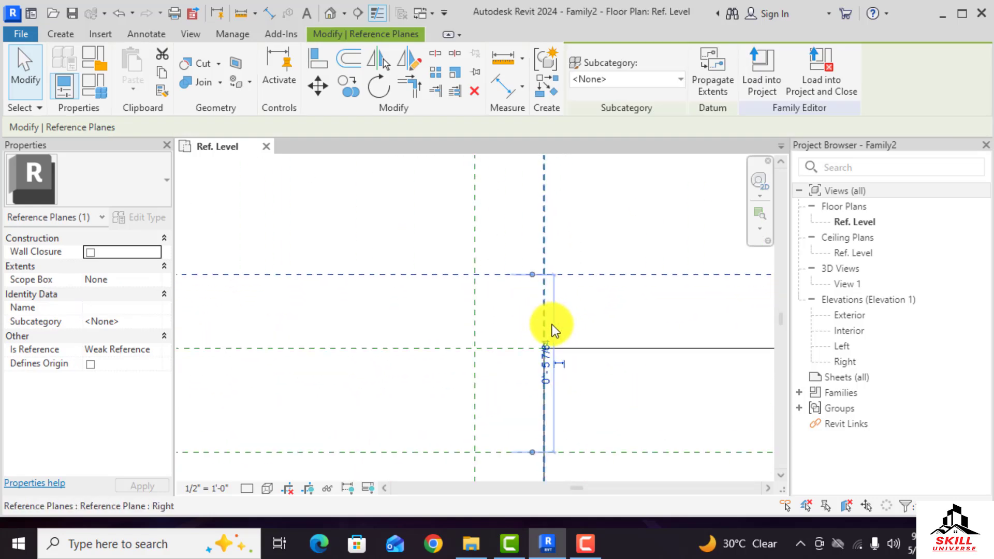
pyautogui.moveTo(532, 453); pyautogui.dragTo(518, 348)
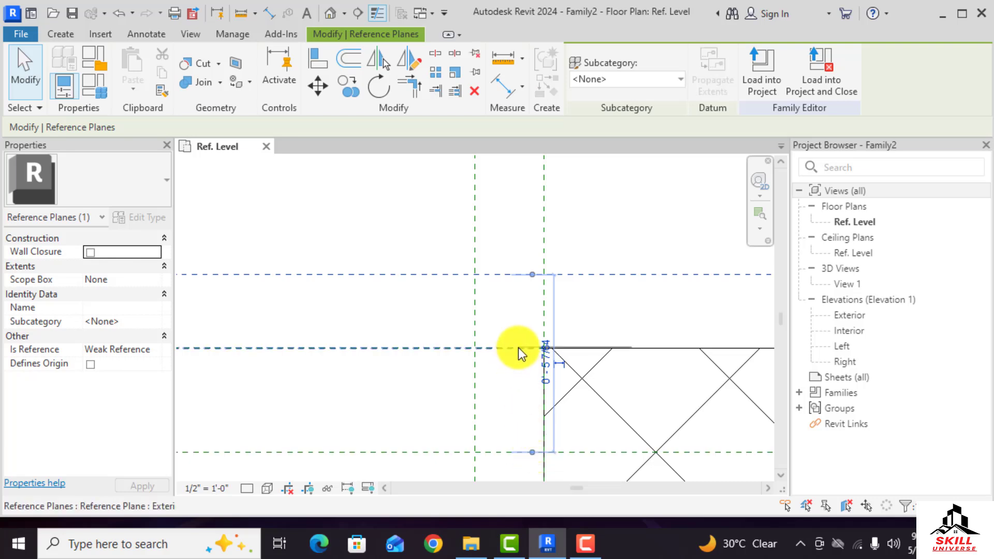
pyautogui.click(552, 322)
pyautogui.write('2"')
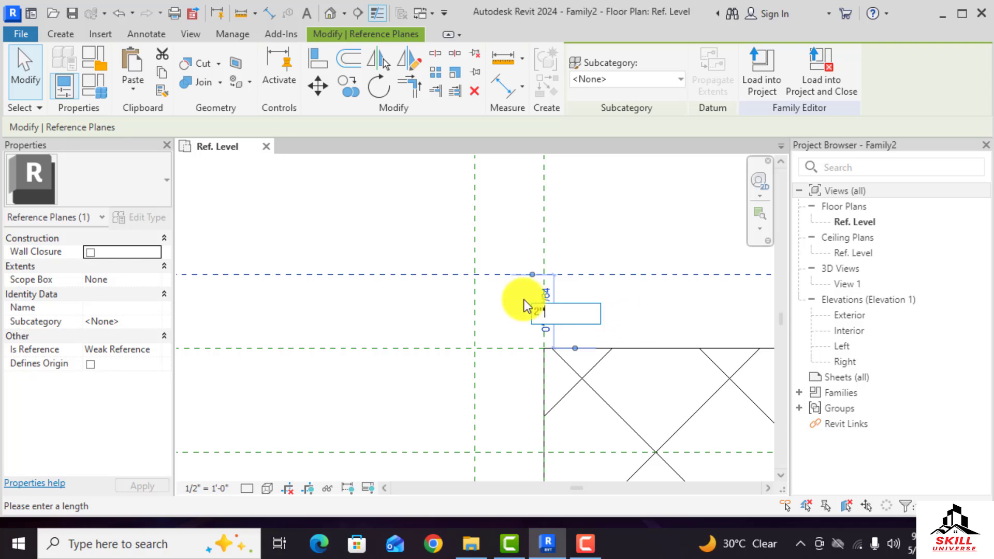
pyautogui.press('Return')
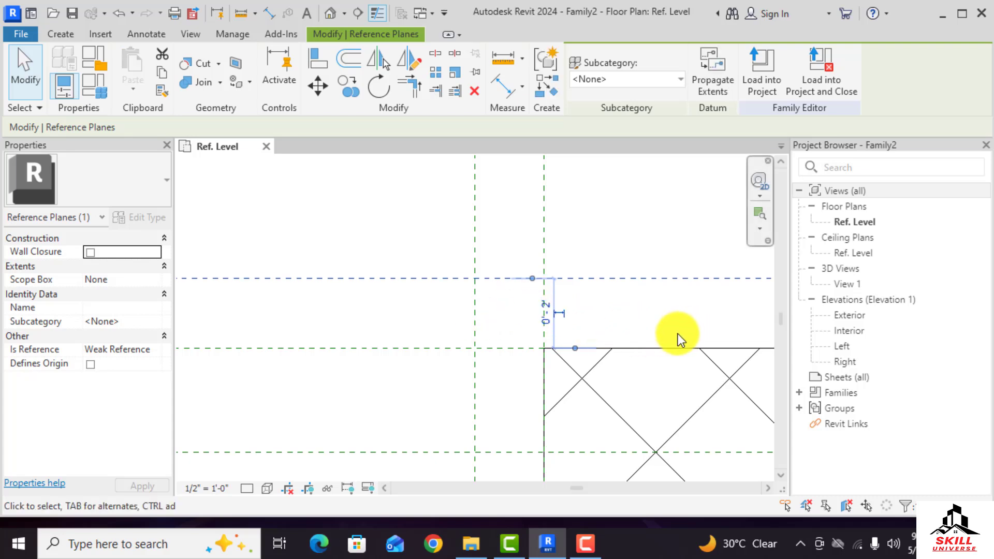
# Set the left vertical reference plane 2" from the opening's left edge, matching the right one
pyautogui.scroll(-3, 610, 324)
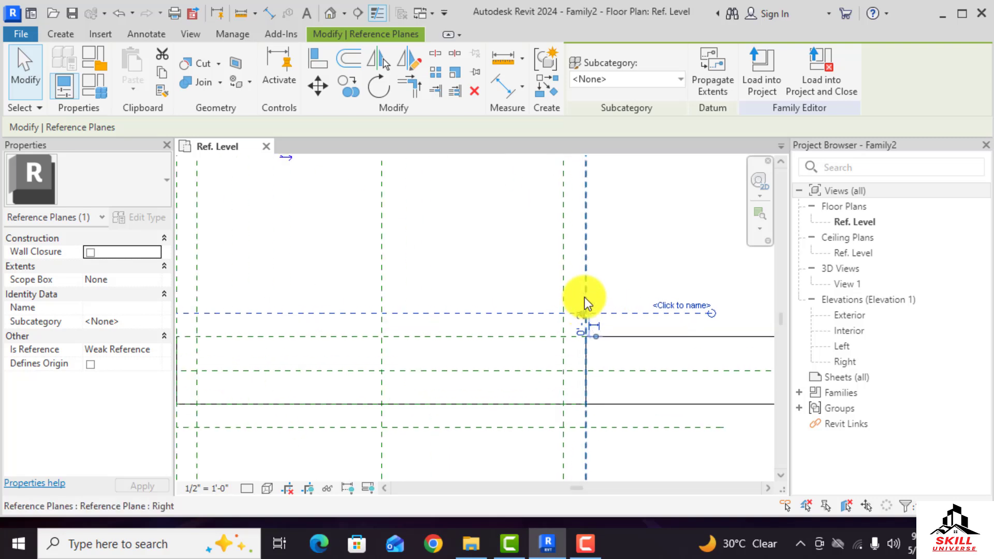
pyautogui.press('Escape')
pyautogui.click(565, 290)
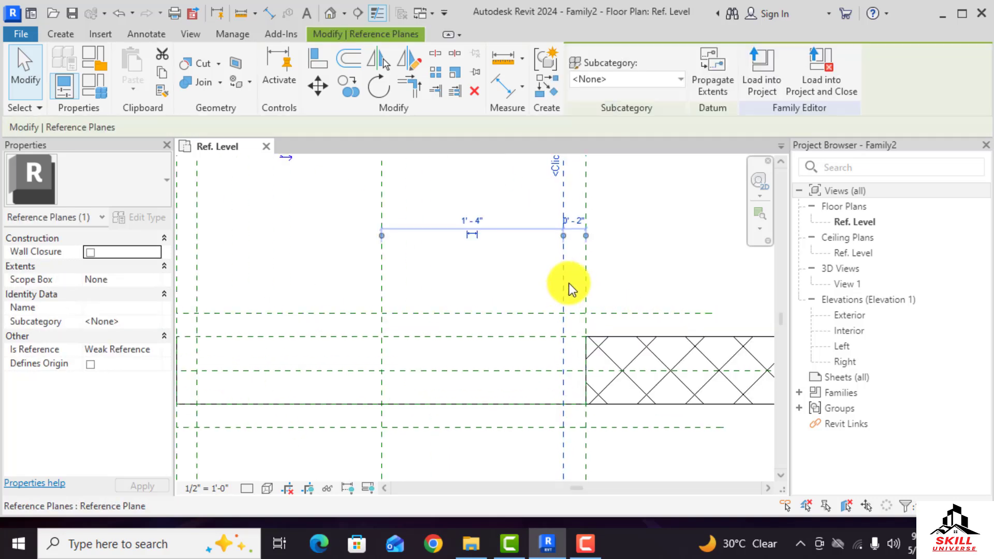
pyautogui.click(576, 225)
pyautogui.click(654, 253)
pyautogui.scroll(-2, 664, 270)
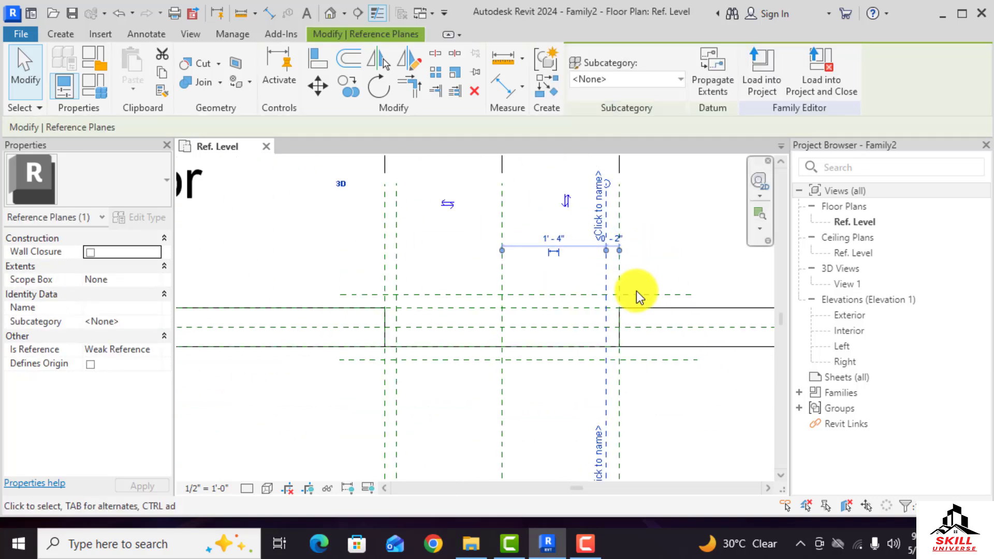
pyautogui.click(397, 279)
pyautogui.scroll(4, 390, 267)
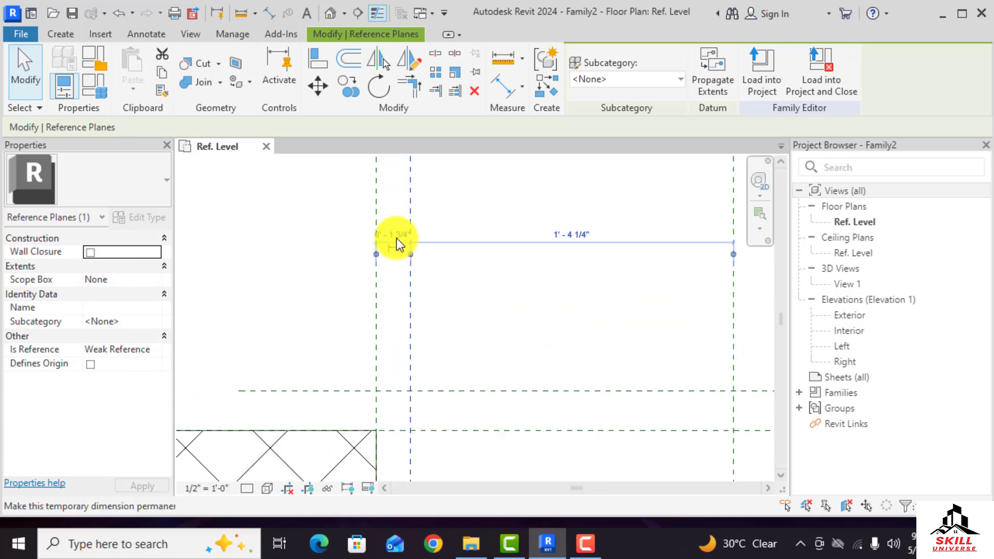
pyautogui.click(397, 234)
pyautogui.write('2"')
pyautogui.press('Return')
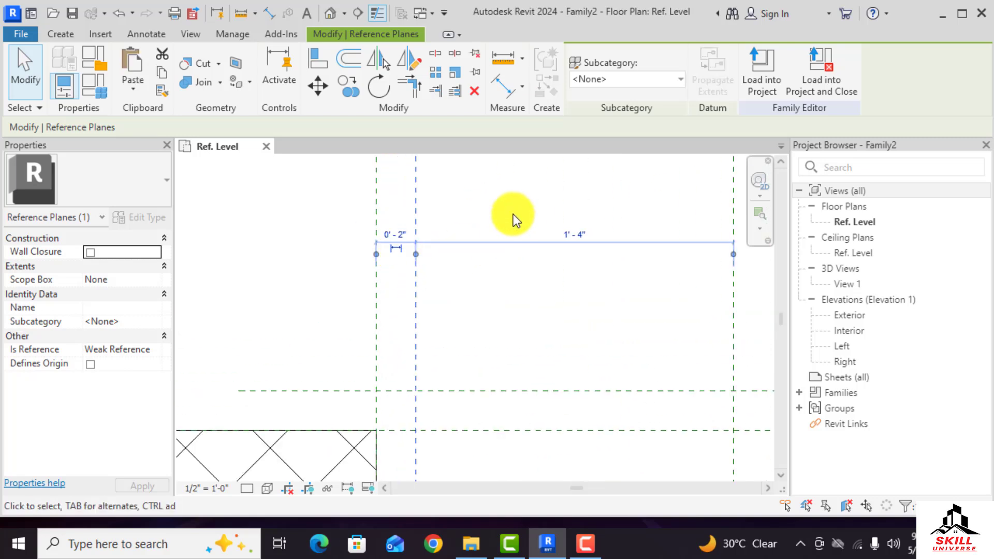
# Set the interior horizontal reference plane 2" from the wall's interior face
pyautogui.scroll(-4, 514, 214)
pyautogui.scroll(2, 425, 362)
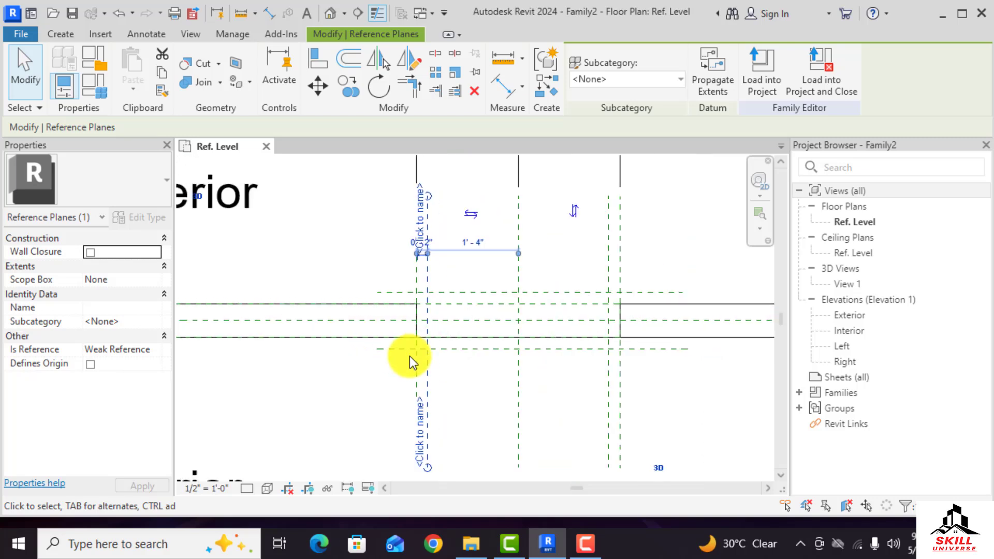
pyautogui.click(398, 343)
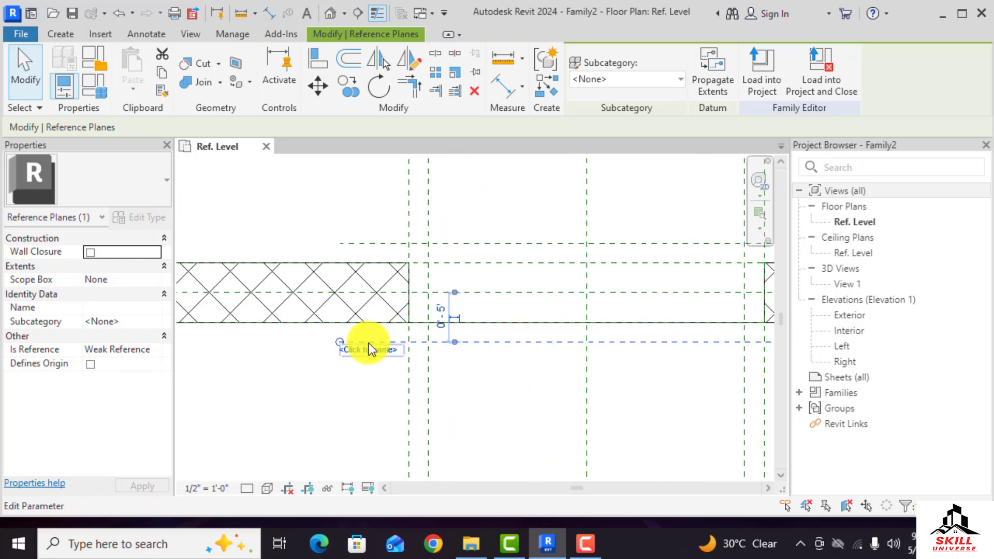
pyautogui.scroll(2, 468, 300)
pyautogui.moveTo(444, 309); pyautogui.dragTo(445, 341)
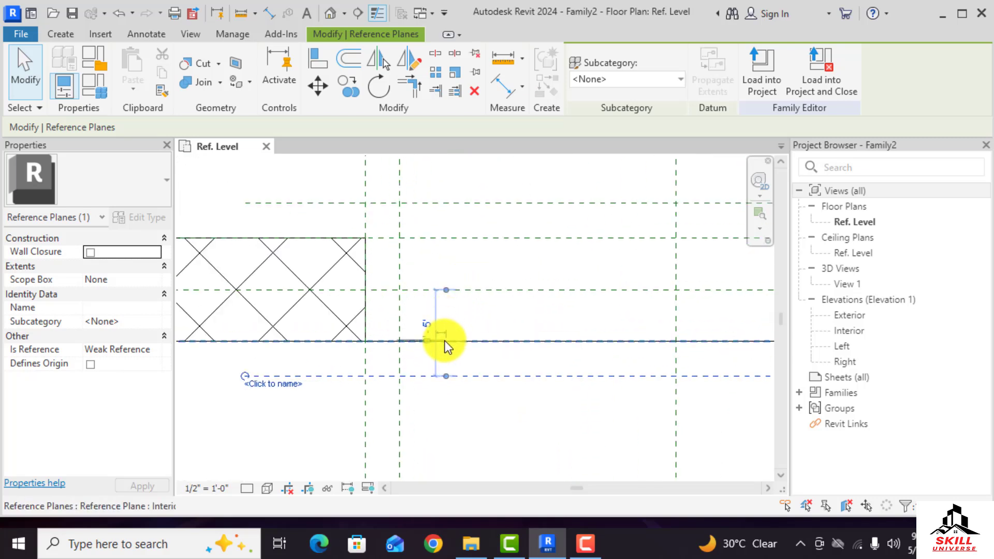
pyautogui.click(426, 358)
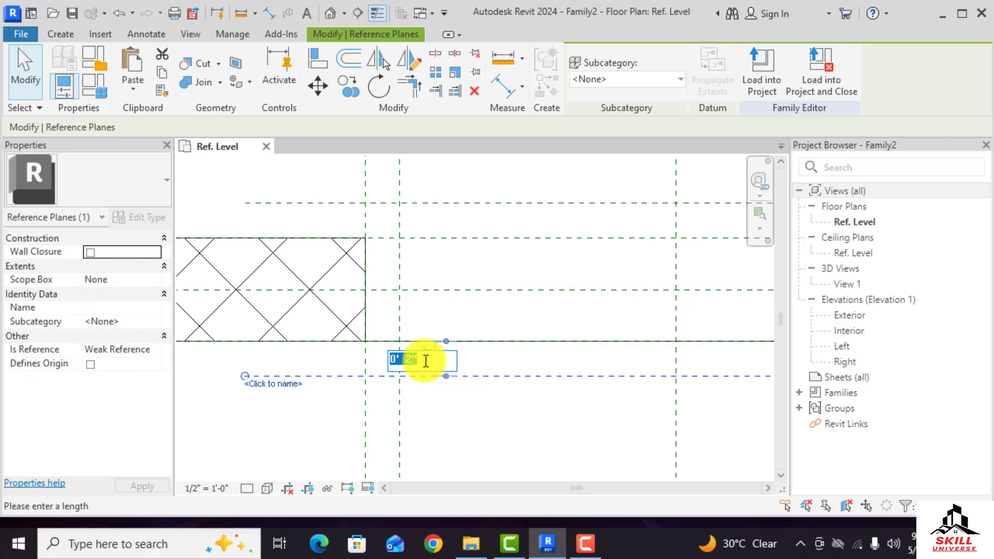
pyautogui.press('Return')
pyautogui.scroll(-4, 343, 282)
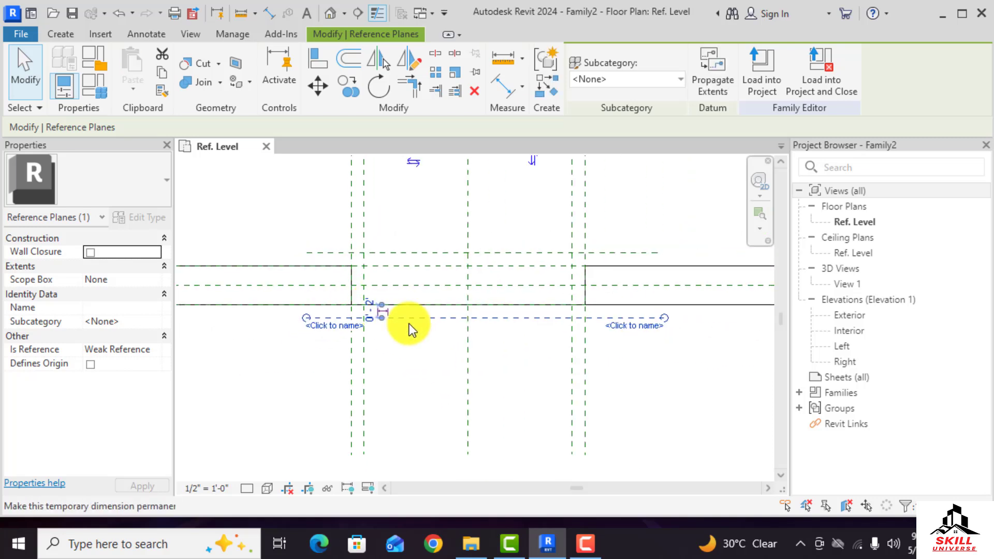
pyautogui.click(664, 378)
pyautogui.scroll(-1, 495, 384)
pyautogui.scroll(1, 495, 362)
pyautogui.moveTo(493, 207); pyautogui.dragTo(495, 282, button='middle')
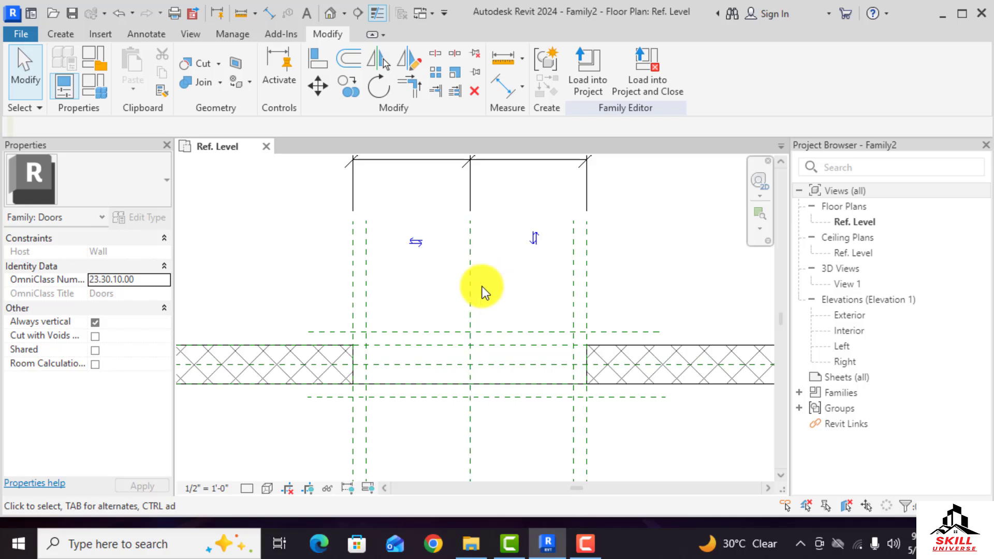
pyautogui.scroll(-1, 483, 287)
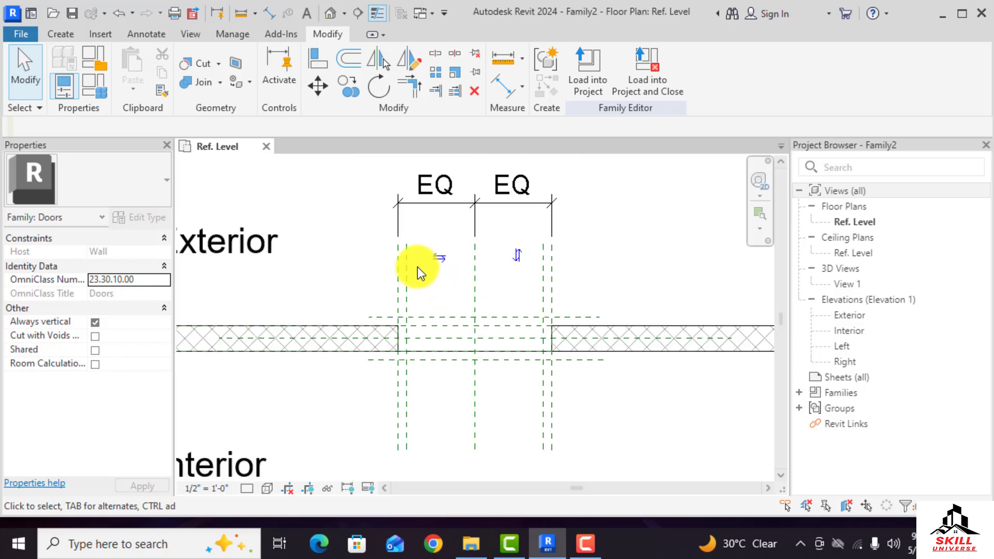
pyautogui.scroll(1, 421, 303)
pyautogui.scroll(-1, 411, 302)
pyautogui.moveTo(409, 315); pyautogui.dragTo(396, 303, button='middle')
pyautogui.scroll(1, 395, 307)
pyautogui.scroll(-1, 399, 312)
pyautogui.scroll(1, 410, 317)
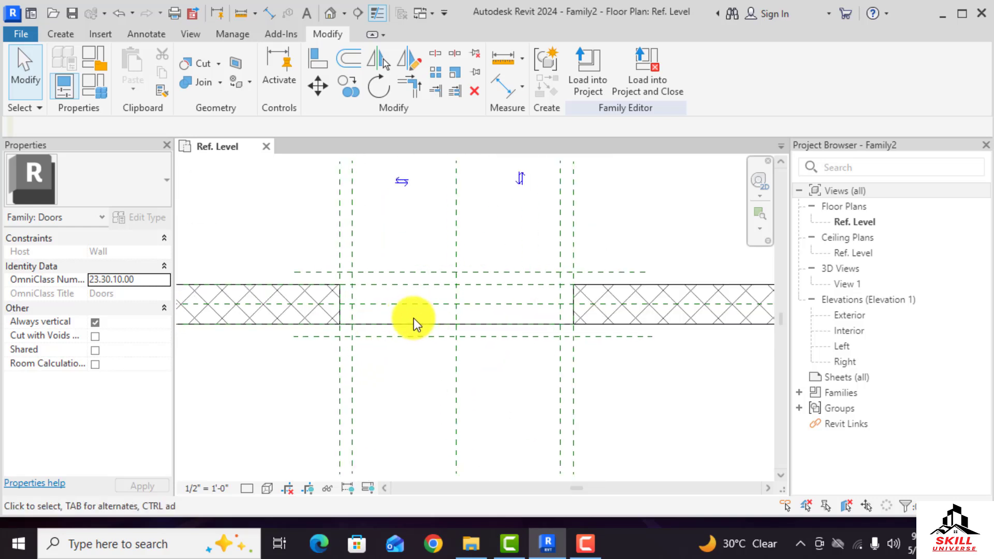
pyautogui.scroll(-1, 407, 318)
pyautogui.scroll(-1, 374, 289)
pyautogui.scroll(1, 395, 293)
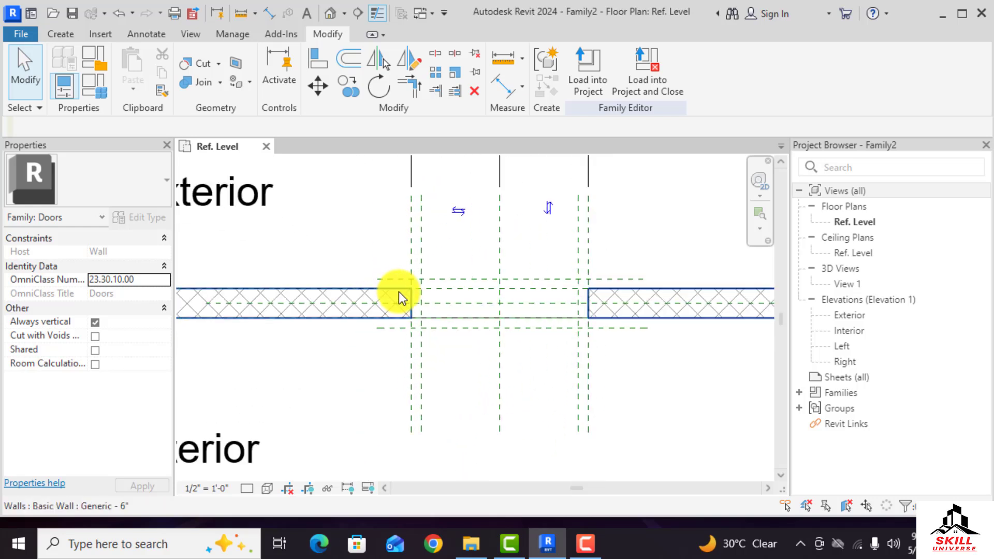
# Open the Interior elevation to examine the door height dimension, then return to the floor plan
pyautogui.doubleClick(853, 330)
pyautogui.scroll(-2, 506, 275)
pyautogui.scroll(2, 568, 316)
pyautogui.scroll(-2, 526, 334)
pyautogui.scroll(2, 526, 337)
pyautogui.scroll(-2, 554, 341)
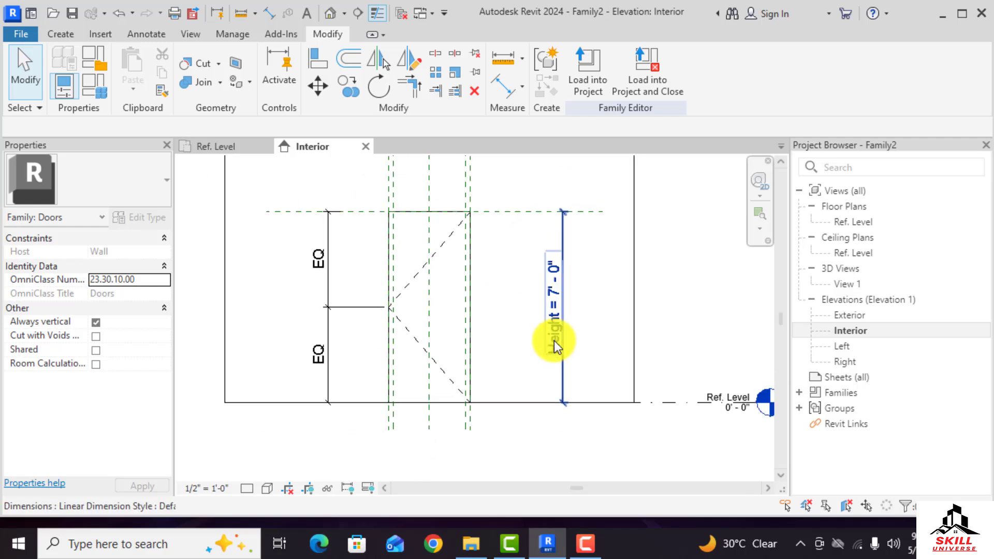
pyautogui.click(554, 341)
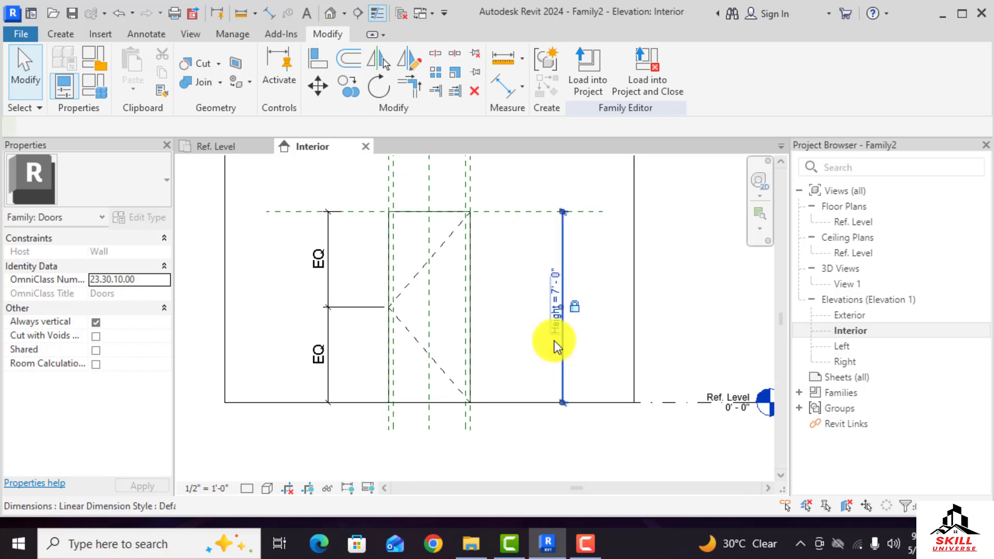
pyautogui.click(236, 150)
pyautogui.scroll(6, 470, 349)
pyautogui.scroll(2, 413, 333)
pyautogui.scroll(-3, 410, 318)
pyautogui.scroll(3, 410, 324)
pyautogui.scroll(-3, 403, 267)
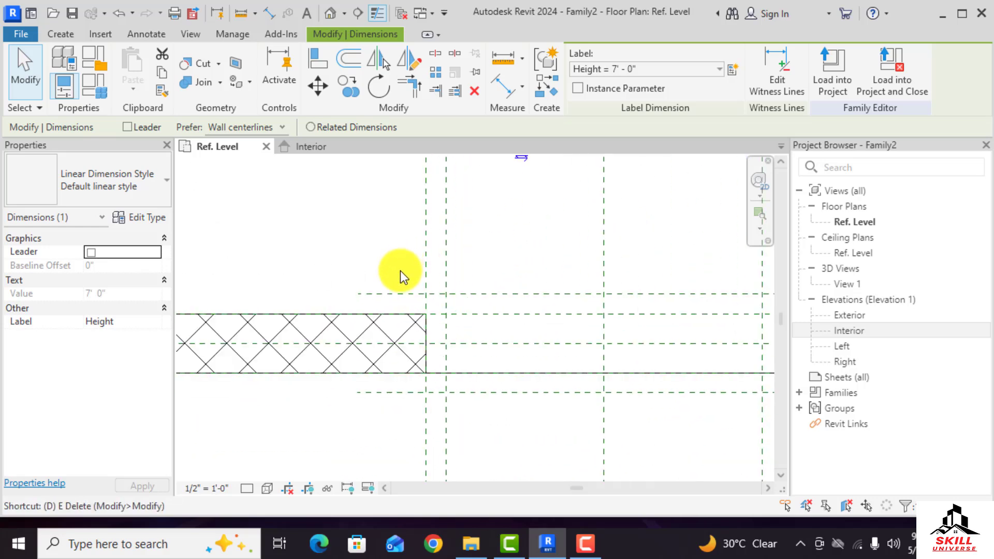
# Place an aligned dimension between the exterior reference plane and the wall's exterior face
pyautogui.press('i')
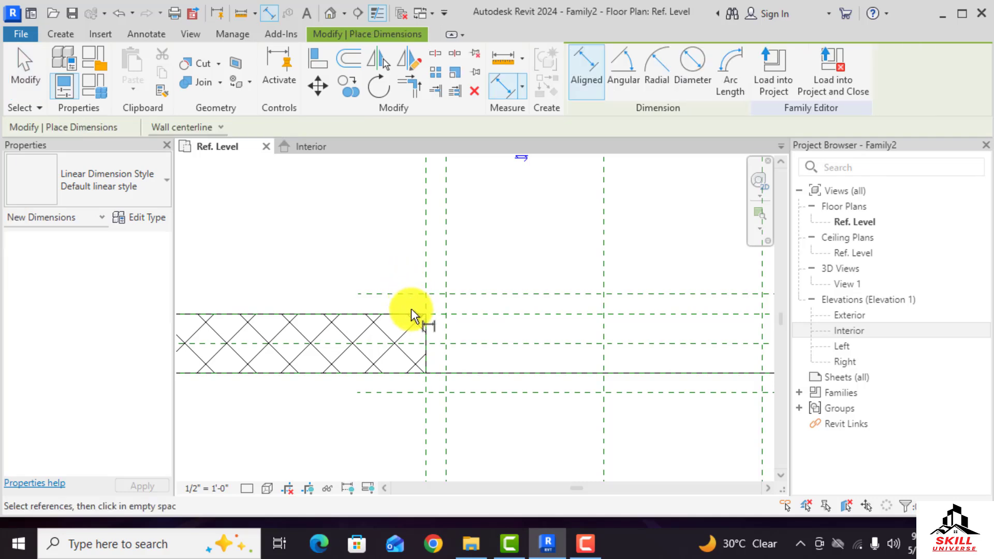
pyautogui.scroll(2, 411, 309)
pyautogui.click(399, 294)
pyautogui.click(403, 324)
pyautogui.press('Escape')
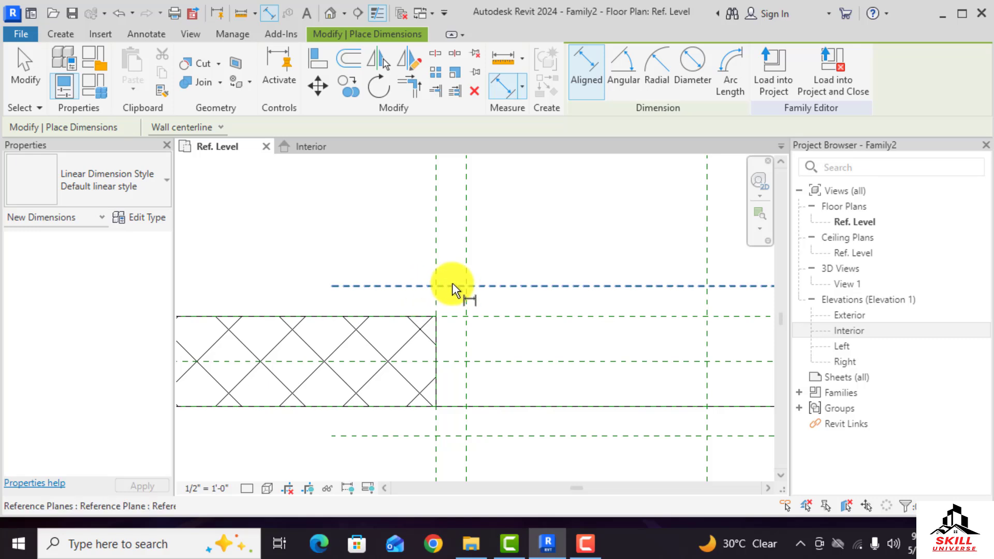
pyautogui.click(455, 286)
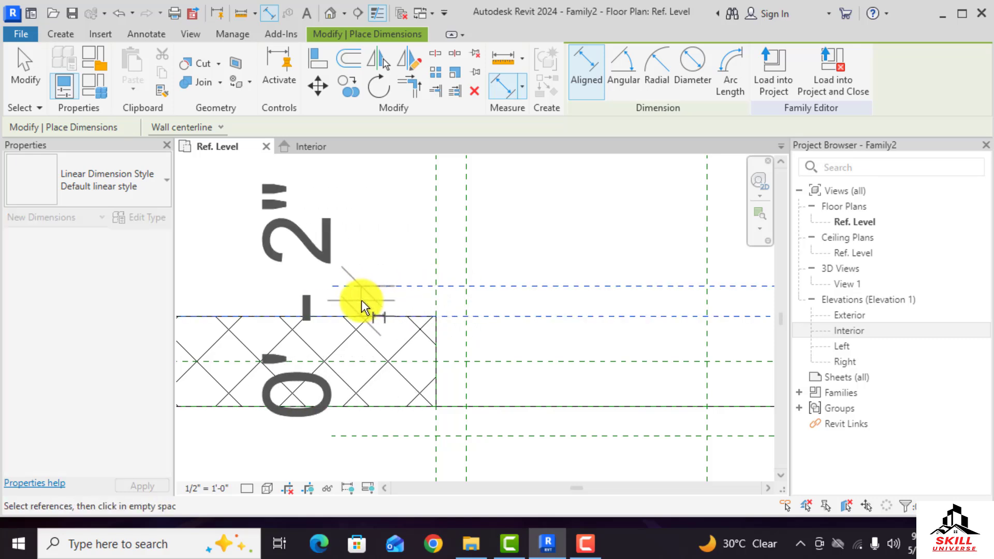
pyautogui.scroll(-2, 337, 290)
pyautogui.click(396, 299)
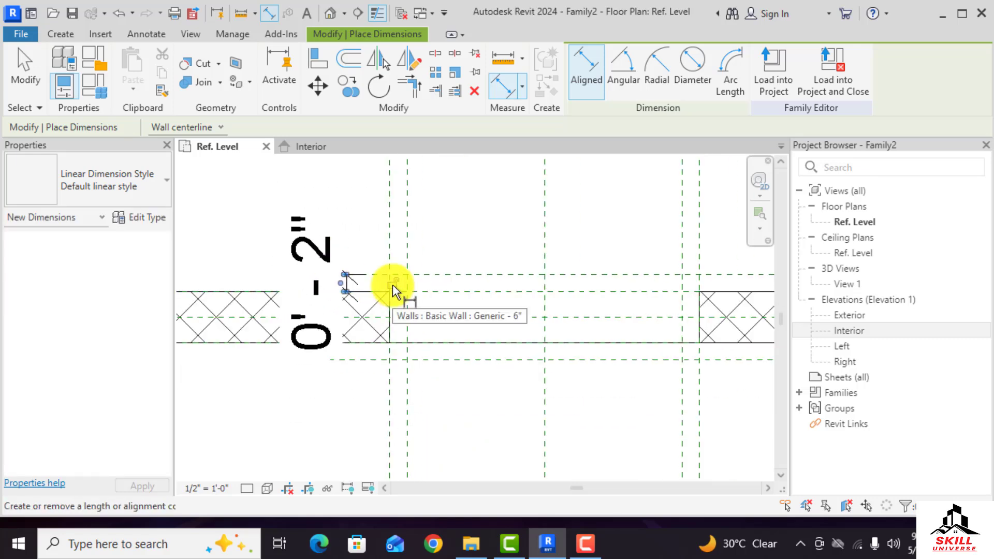
pyautogui.scroll(2, 409, 367)
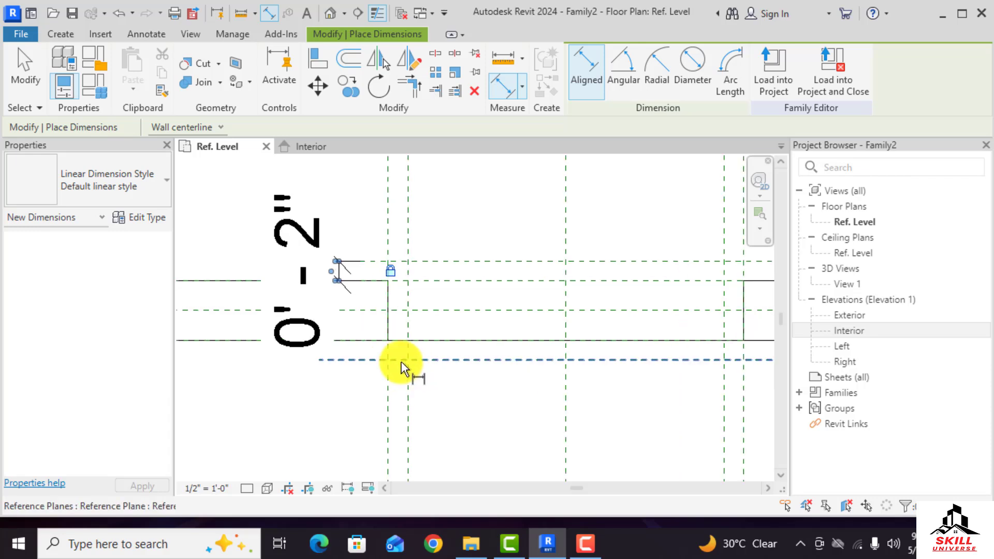
# Dimension the left vertical reference plane from the opening's left edge
pyautogui.click(383, 354)
pyautogui.click(412, 347)
pyautogui.scroll(-2, 401, 420)
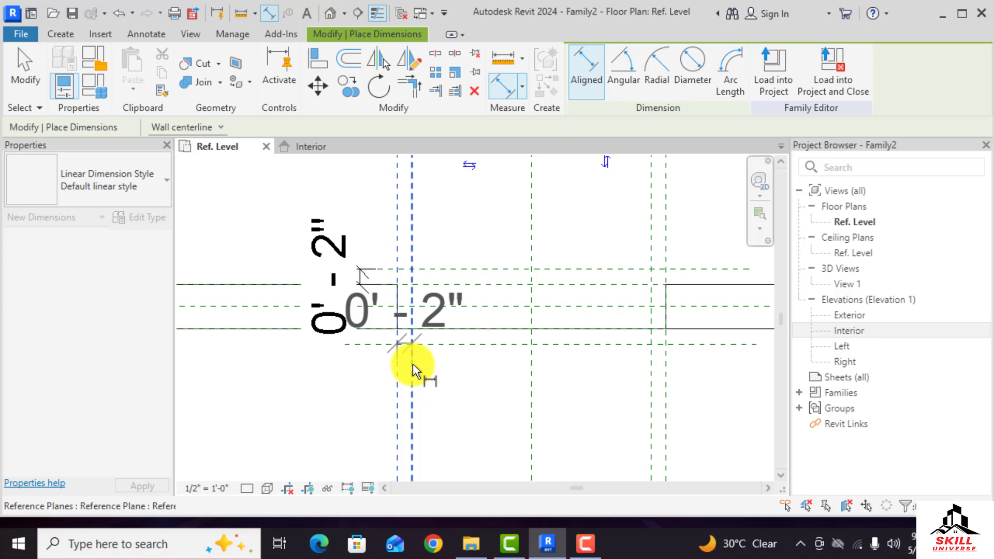
pyautogui.click(405, 404)
pyautogui.click(405, 445)
# Dimension the right vertical reference plane from the opening's right edge
pyautogui.scroll(-2, 328, 411)
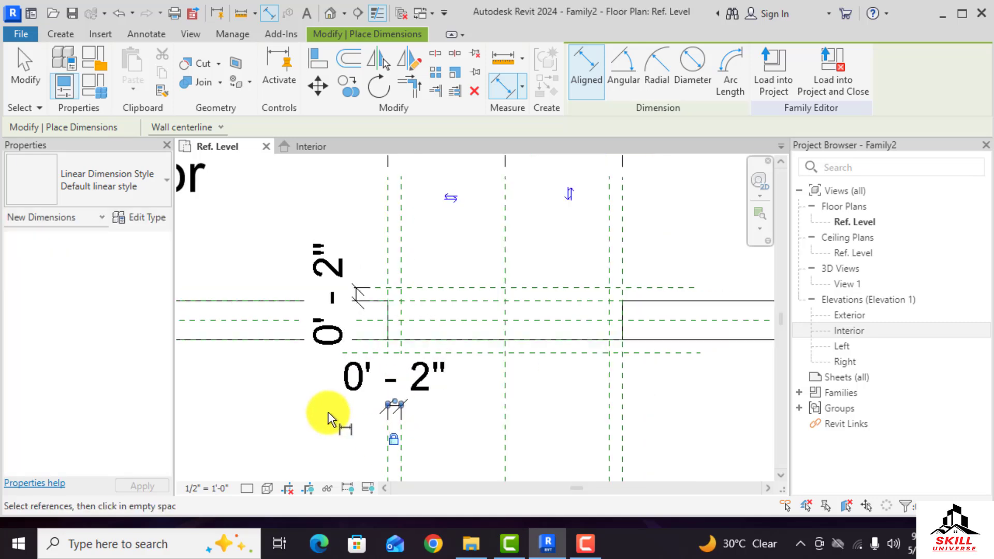
pyautogui.moveTo(665, 377); pyautogui.dragTo(511, 392, button='middle')
pyautogui.scroll(-1, 510, 375)
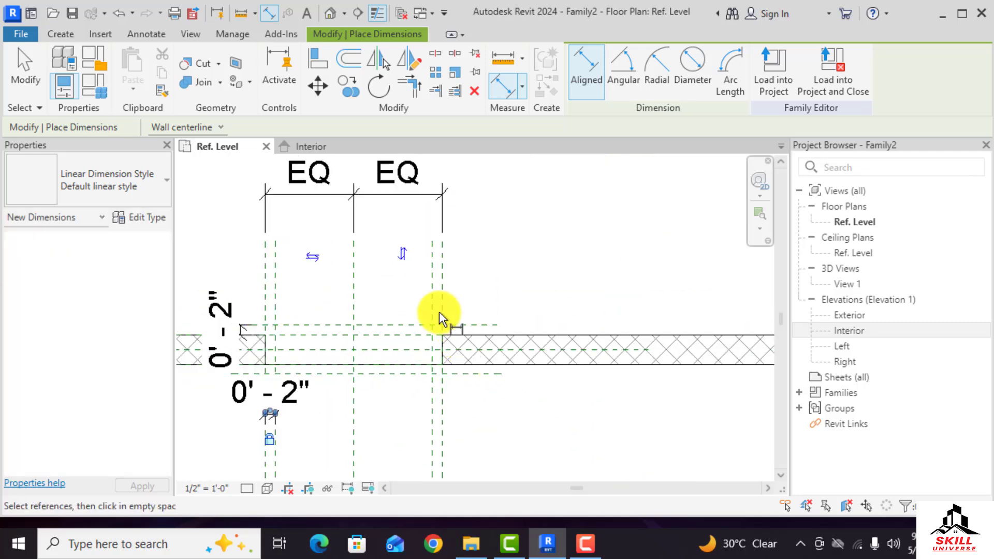
pyautogui.scroll(2, 253, 340)
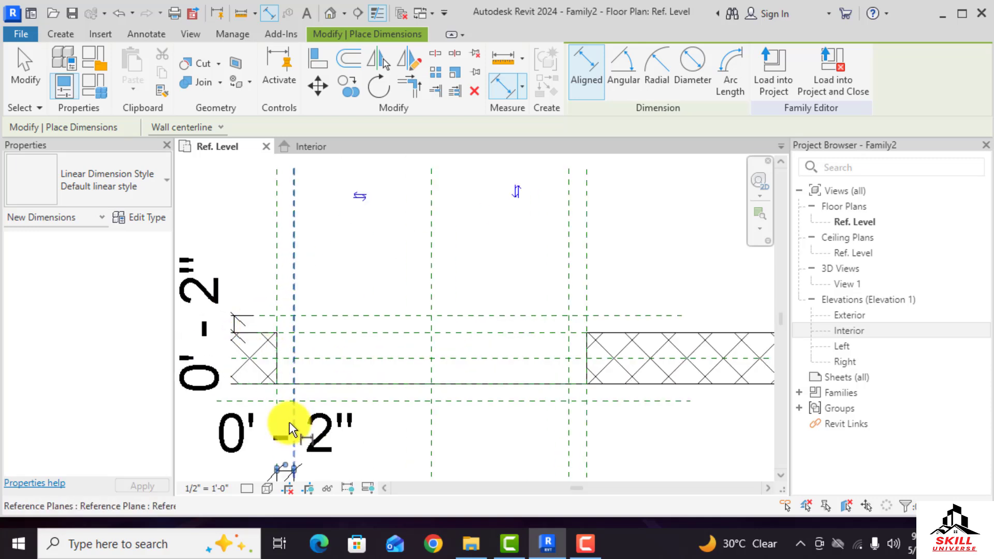
pyautogui.click(583, 287)
pyautogui.click(570, 284)
pyautogui.click(579, 283)
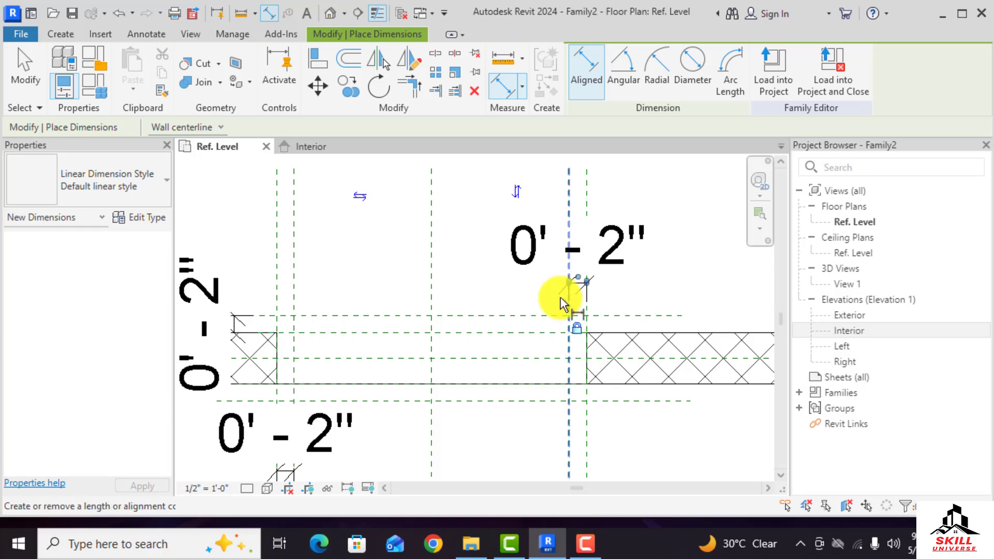
# Dimension the interior reference plane from the wall's interior face
pyautogui.scroll(-2, 561, 297)
pyautogui.scroll(2, 590, 342)
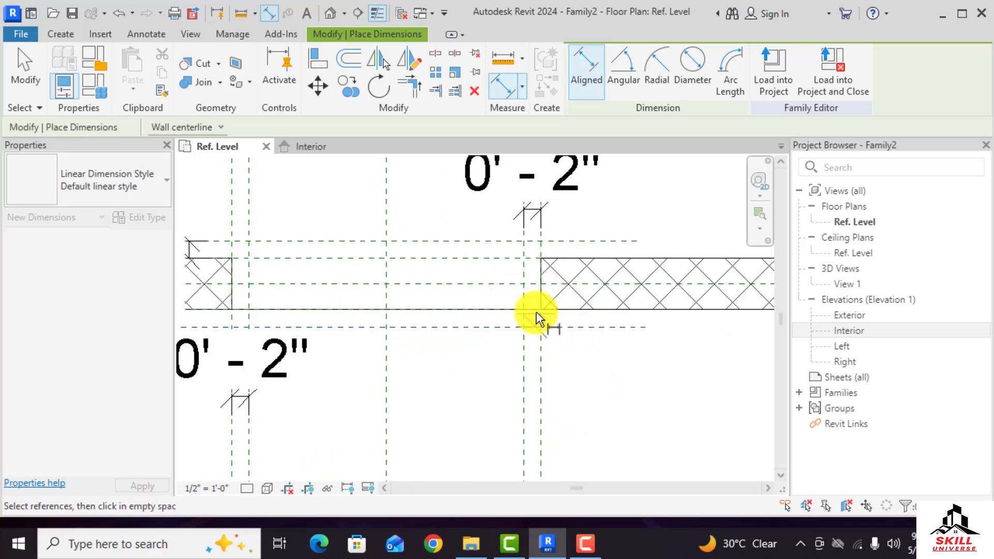
pyautogui.click(646, 319)
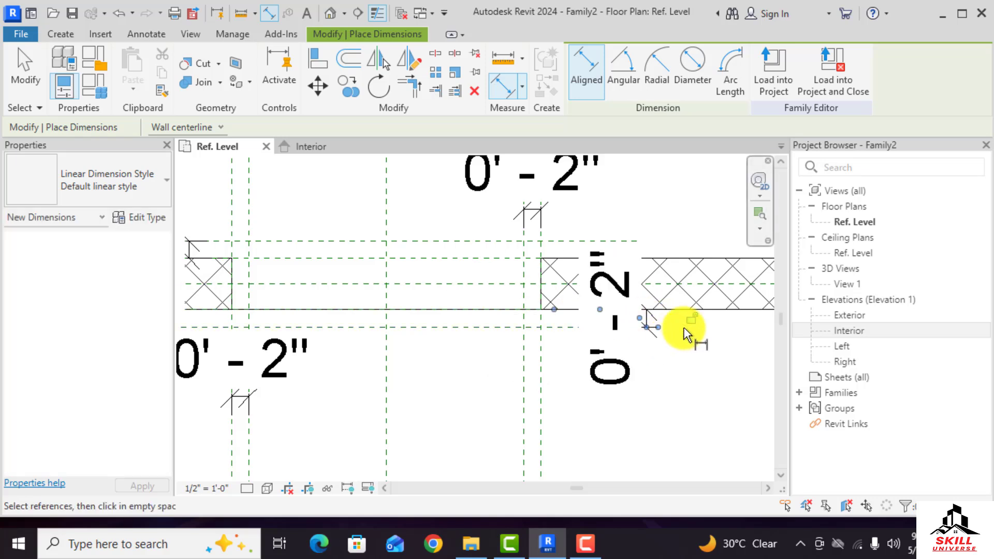
pyautogui.scroll(-3, 676, 353)
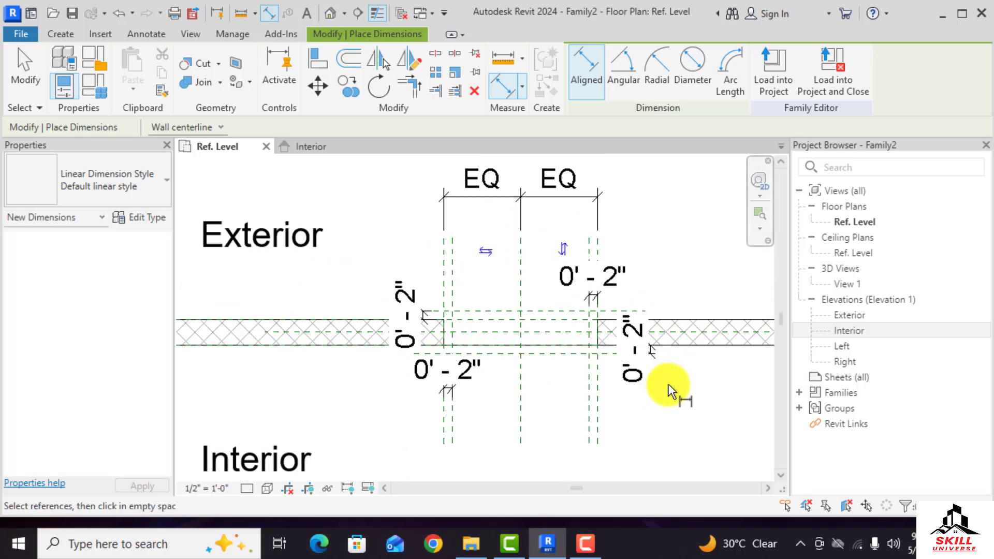
# Change the view scale to 3/4" = 1'-0" and exit the dimension tool
pyautogui.click(191, 488)
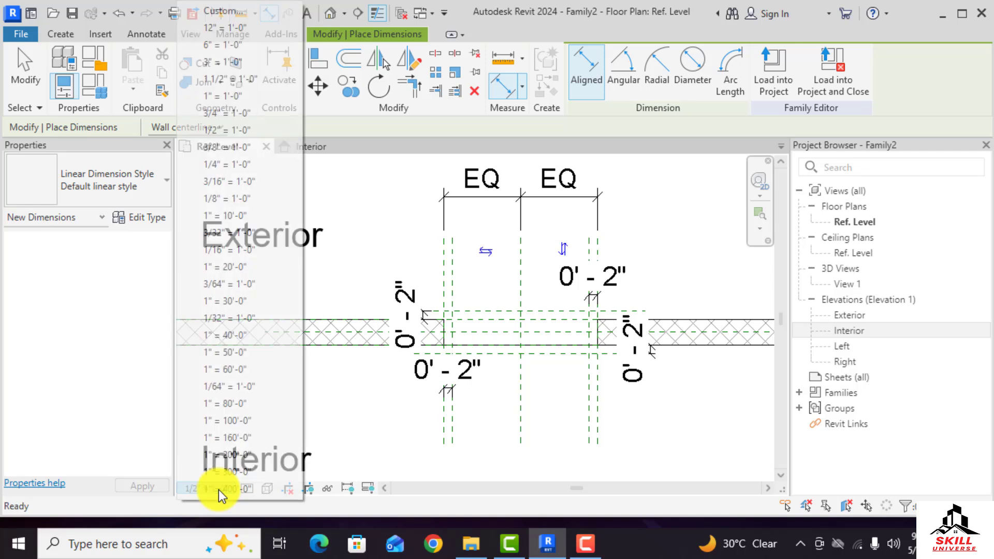
pyautogui.click(240, 111)
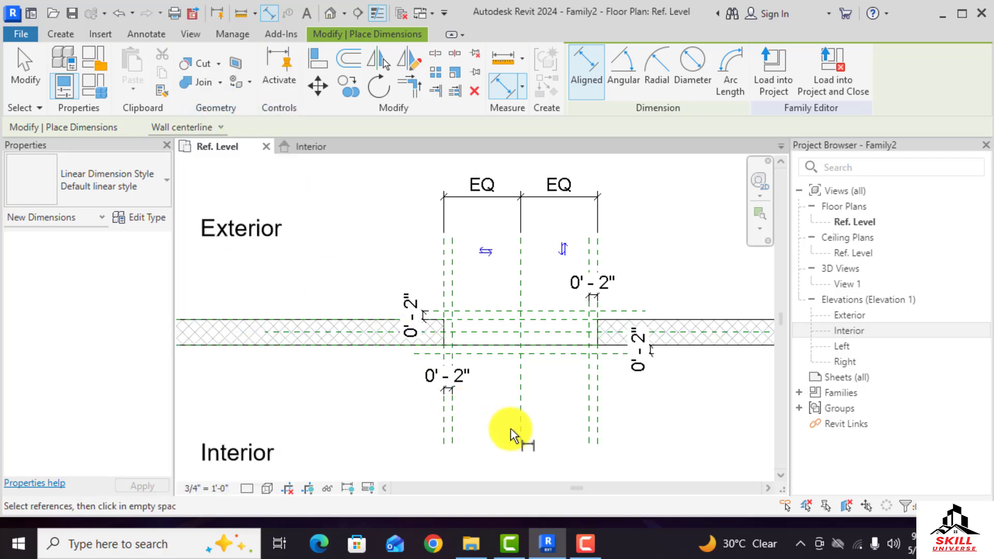
pyautogui.press('Escape')
pyautogui.press('Escape')
# Label the exterior 2" dimension with a new type family parameter named Frame Thick
pyautogui.scroll(4, 414, 321)
pyautogui.scroll(-1, 375, 298)
pyautogui.click(390, 297)
pyautogui.scroll(3, 406, 299)
pyautogui.scroll(2, 368, 319)
pyautogui.scroll(-3, 390, 305)
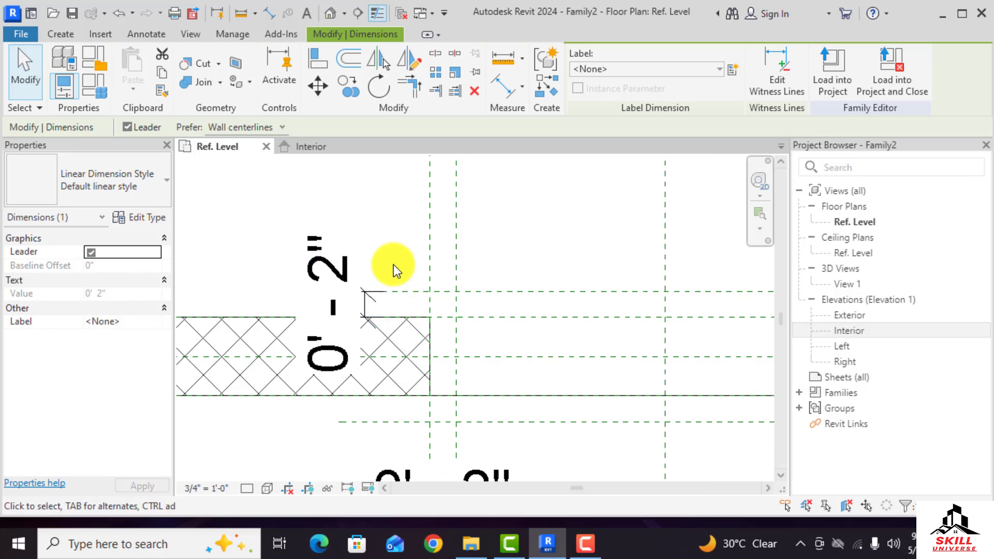
pyautogui.press('Escape')
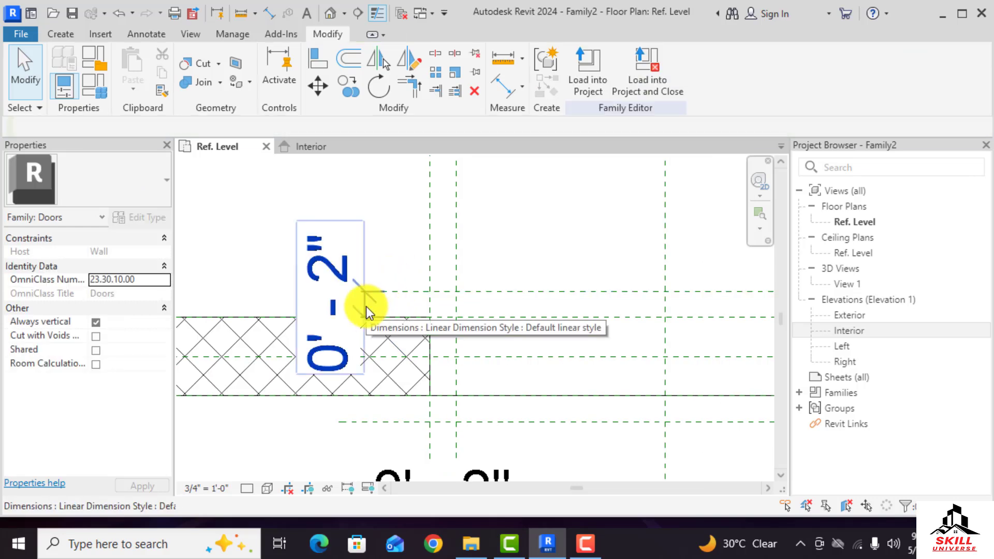
pyautogui.click(365, 306)
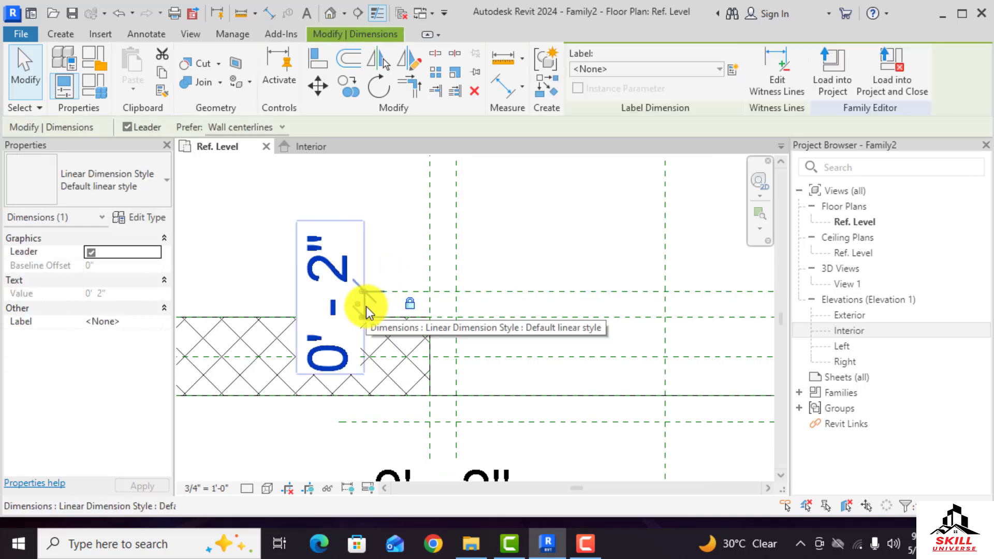
pyautogui.click(733, 69)
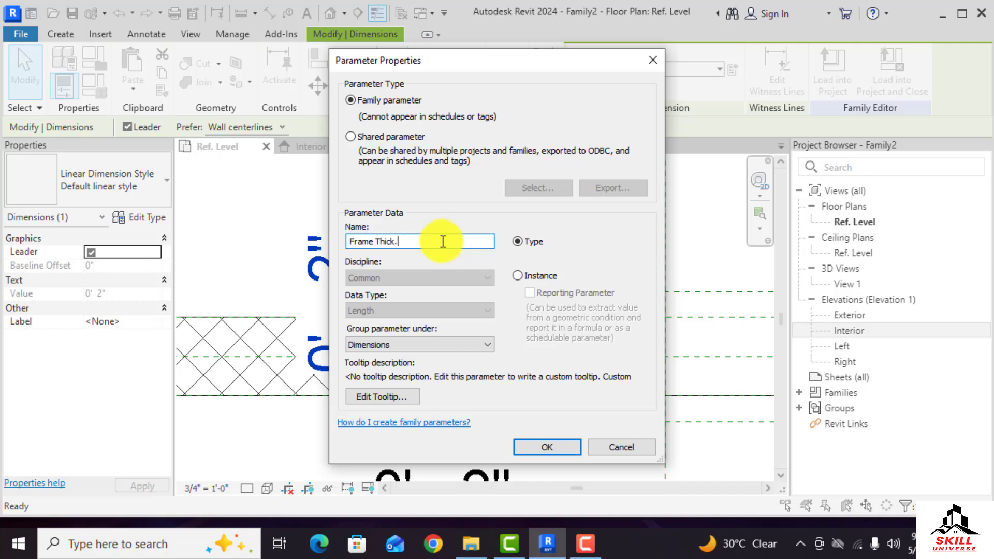
pyautogui.click(530, 450)
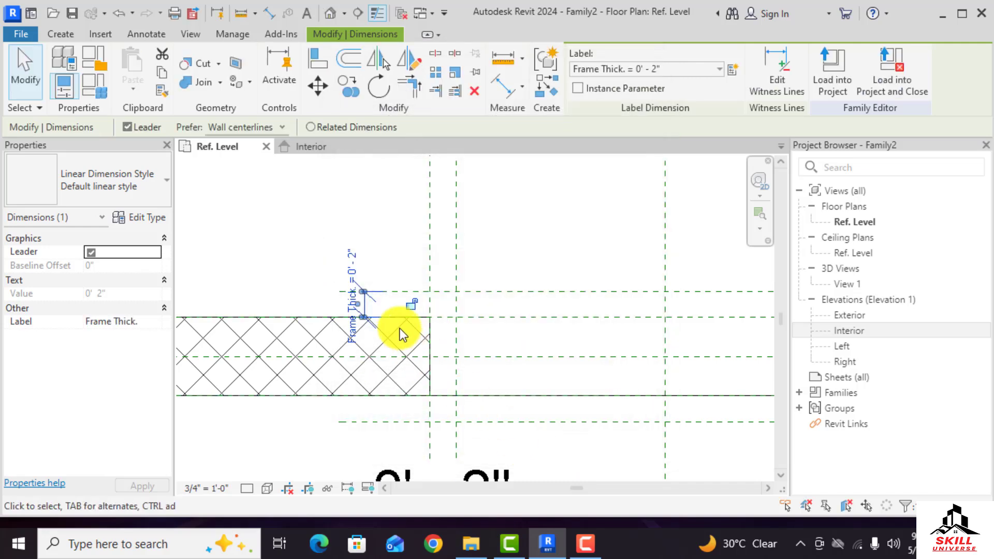
pyautogui.scroll(7, 366, 309)
pyautogui.scroll(-3, 382, 307)
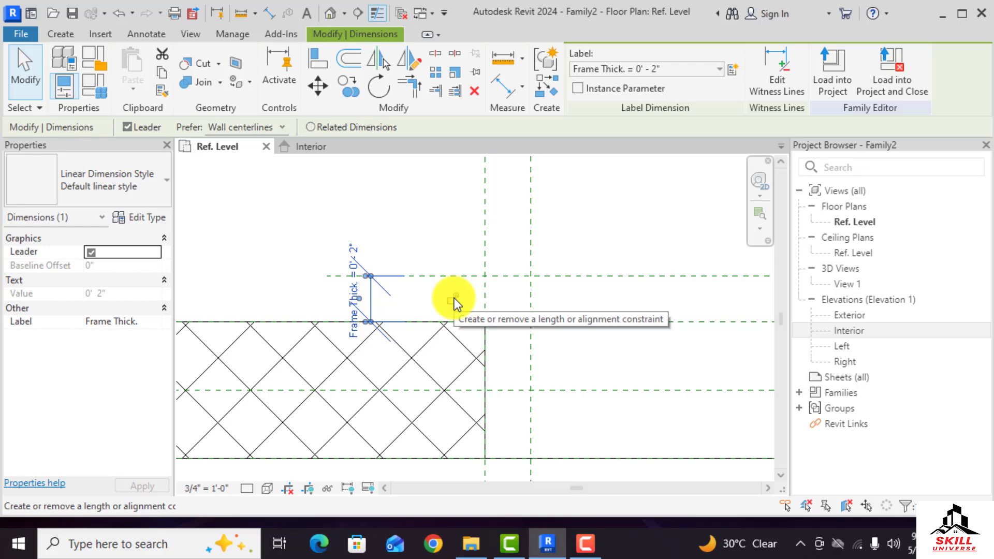
pyautogui.click(424, 209)
pyautogui.scroll(5, 386, 256)
pyautogui.scroll(-2, 391, 259)
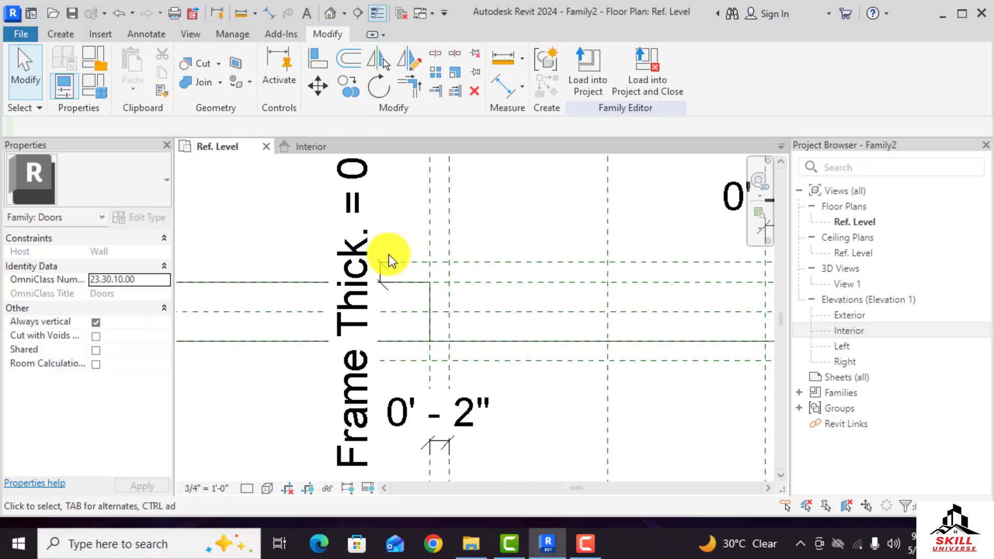
pyautogui.scroll(-3, 389, 260)
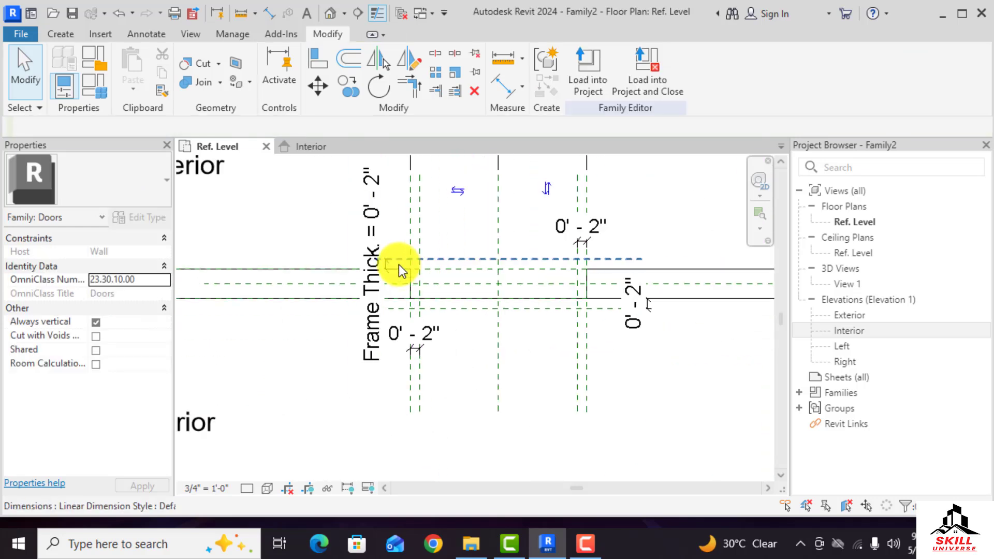
# Select the three remaining 2" frame dimensions and label them all with the Frame Thick. parameter
pyautogui.click(417, 352)
pyautogui.scroll(-3, 390, 374)
pyautogui.keyDown('ctrl'); pyautogui.click(574, 337); pyautogui.keyUp('ctrl')
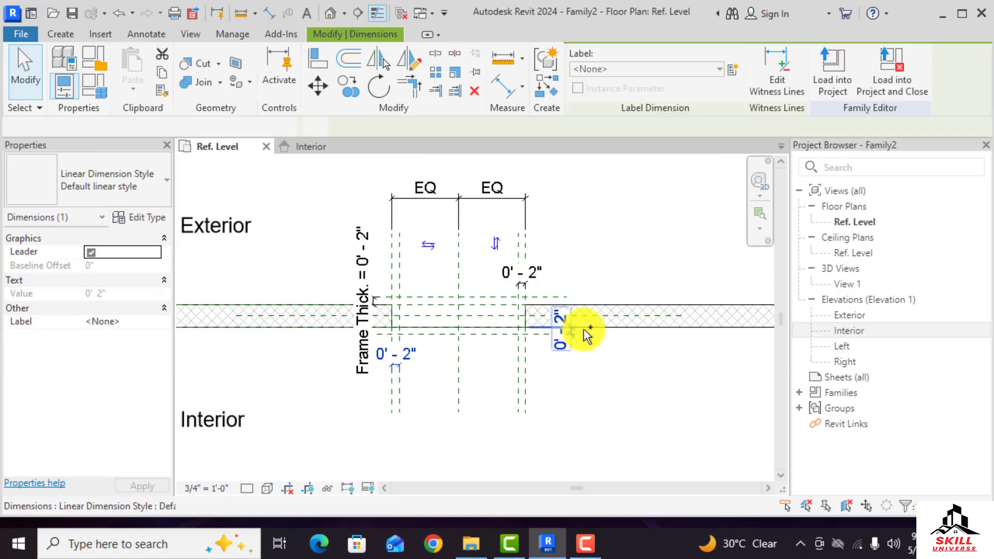
pyautogui.keyDown('ctrl'); pyautogui.click(523, 282); pyautogui.keyUp('ctrl')
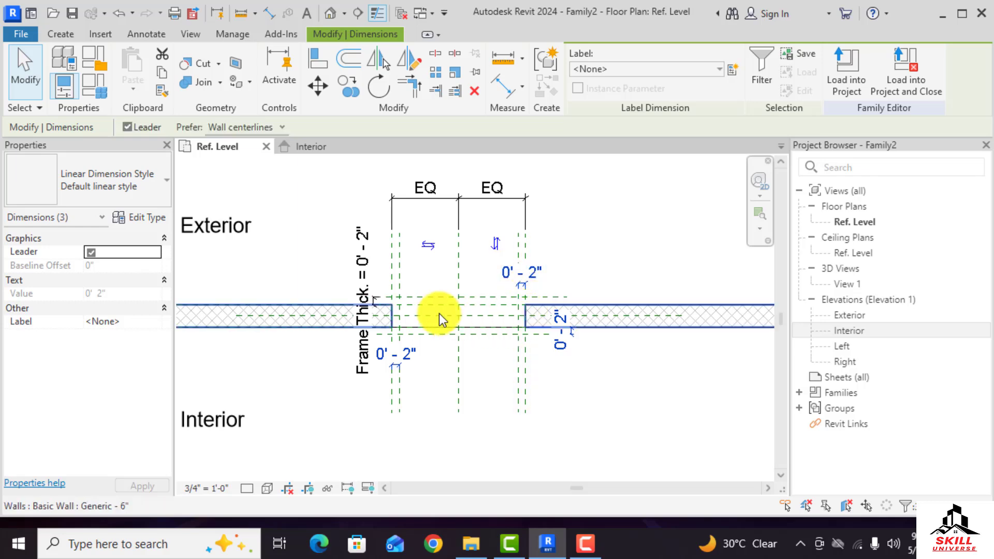
pyautogui.scroll(2, 439, 313)
pyautogui.scroll(2, 417, 313)
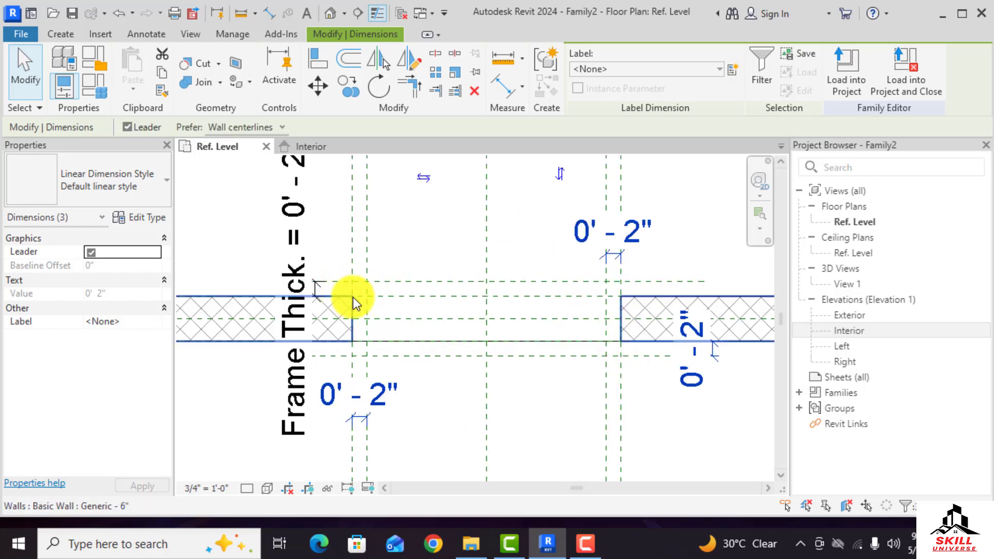
pyautogui.scroll(-2, 590, 298)
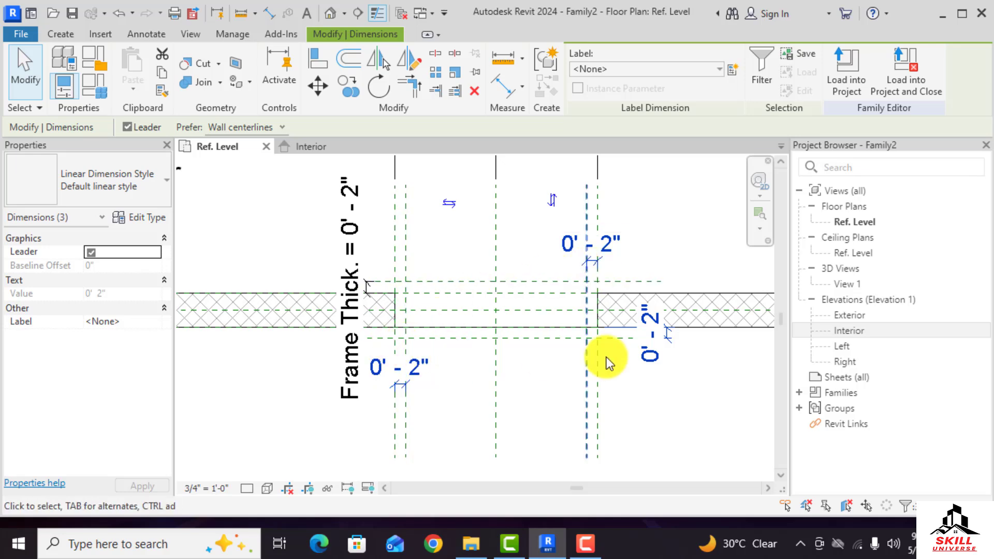
pyautogui.scroll(-2, 484, 356)
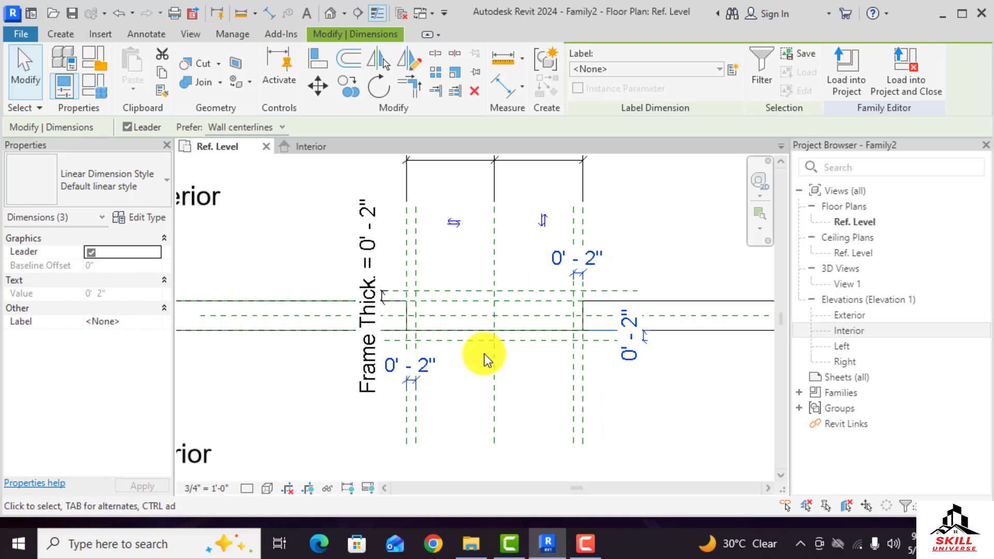
pyautogui.click(717, 70)
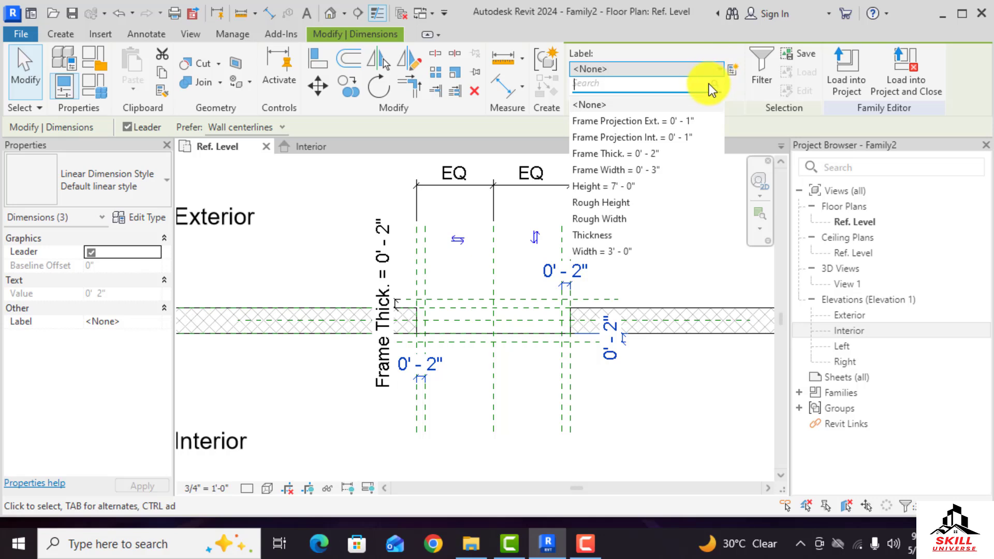
pyautogui.click(623, 156)
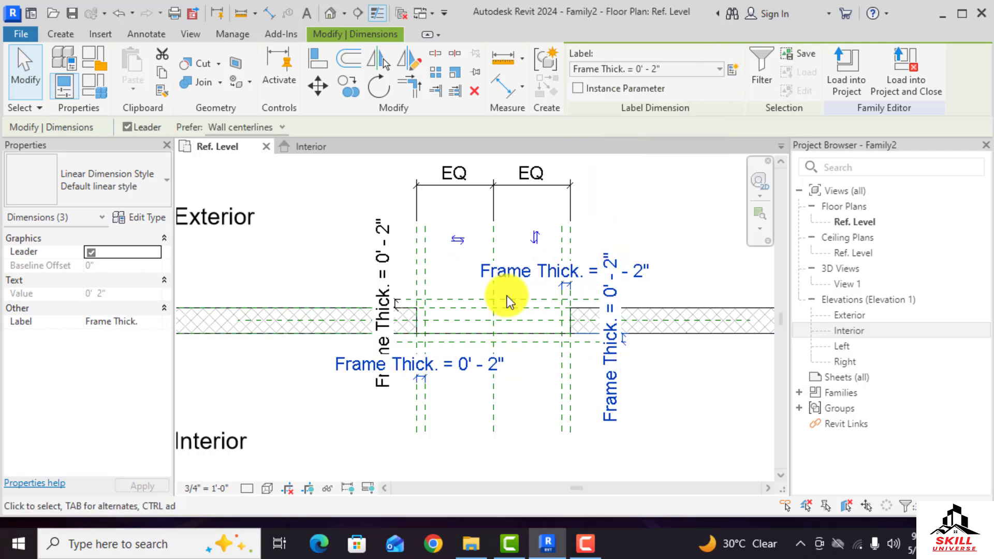
pyautogui.click(676, 387)
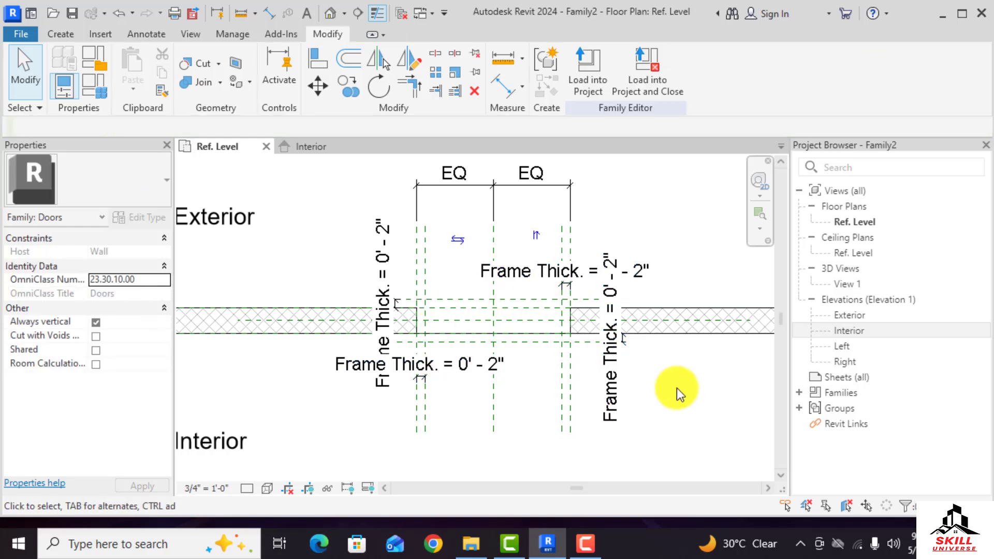
# Add an aligned dimension across the opening between the two inner frame reference planes
pyautogui.scroll(2, 653, 370)
pyautogui.scroll(-2, 570, 321)
pyautogui.scroll(1, 414, 290)
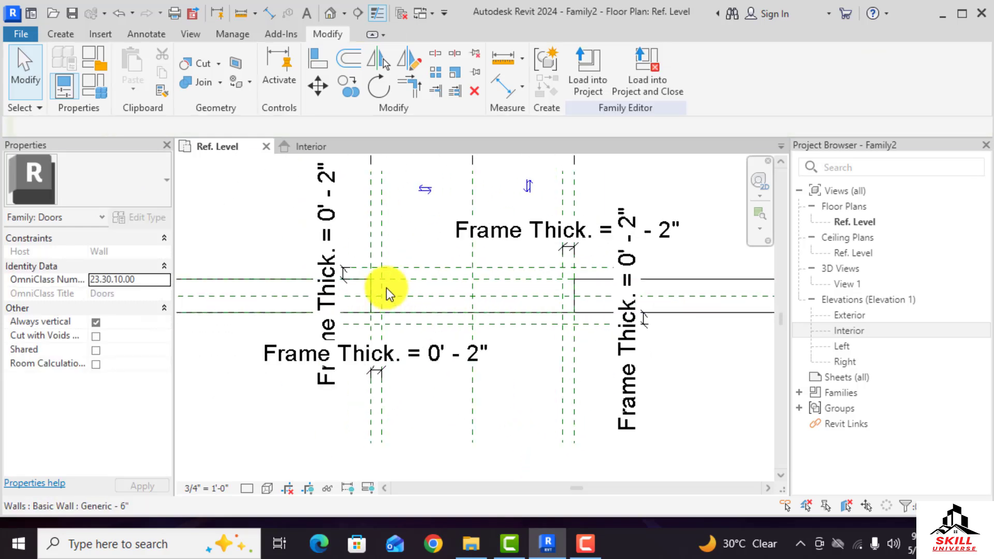
pyautogui.scroll(-2, 469, 299)
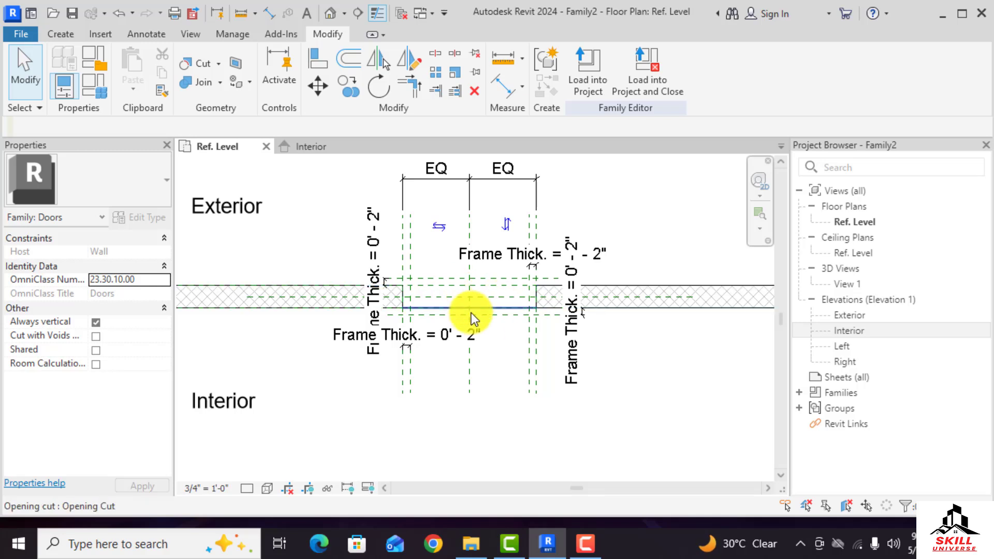
pyautogui.scroll(2, 404, 383)
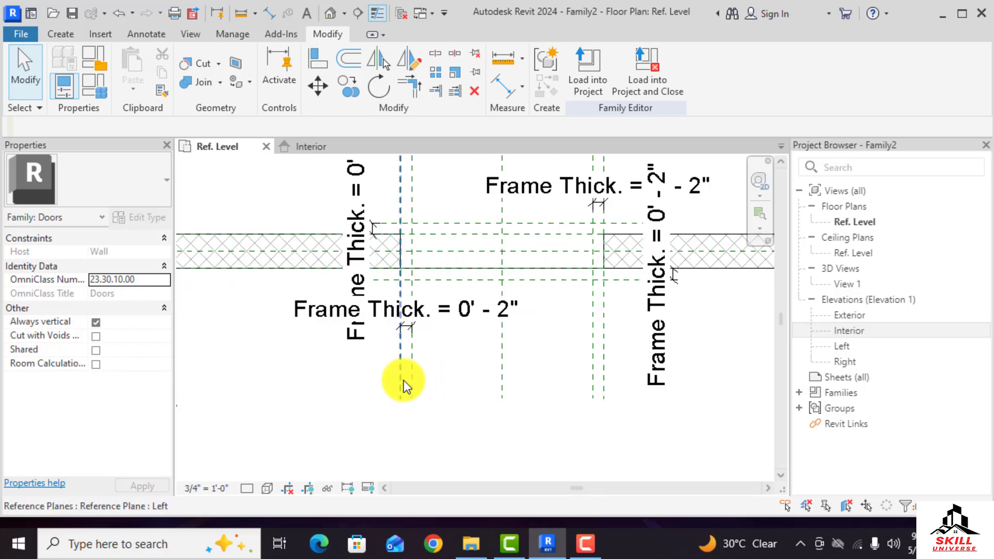
pyautogui.scroll(-2, 545, 412)
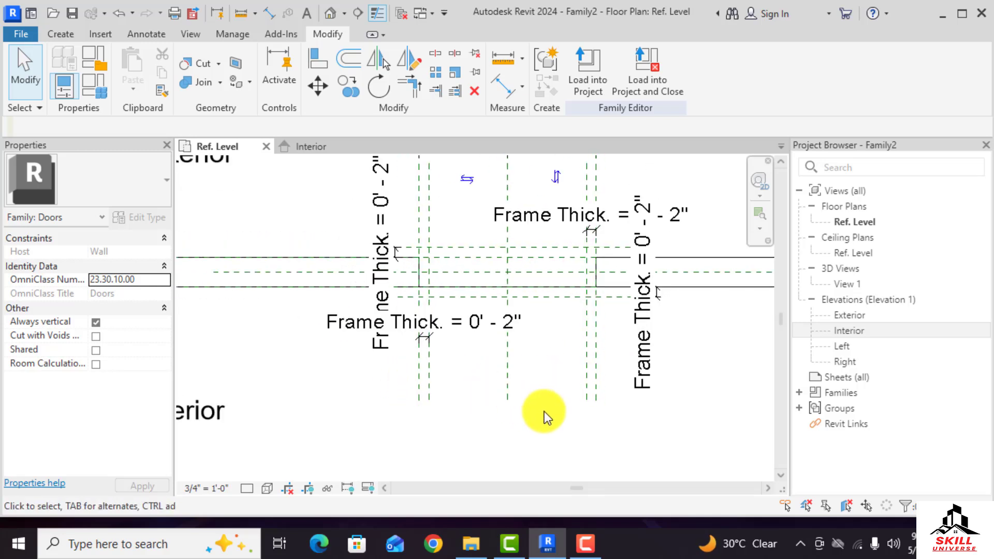
pyautogui.scroll(2, 555, 381)
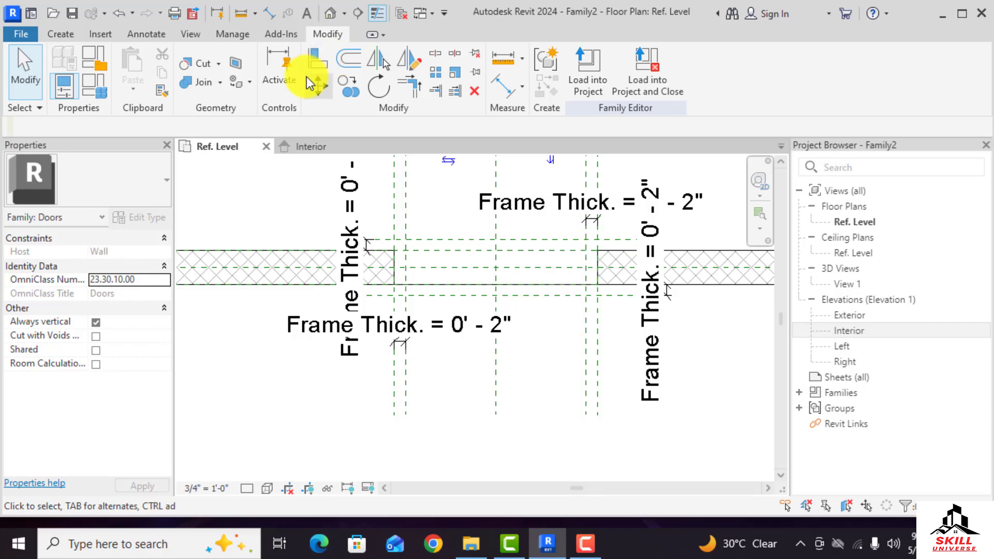
pyautogui.press('d')
pyautogui.press('i')
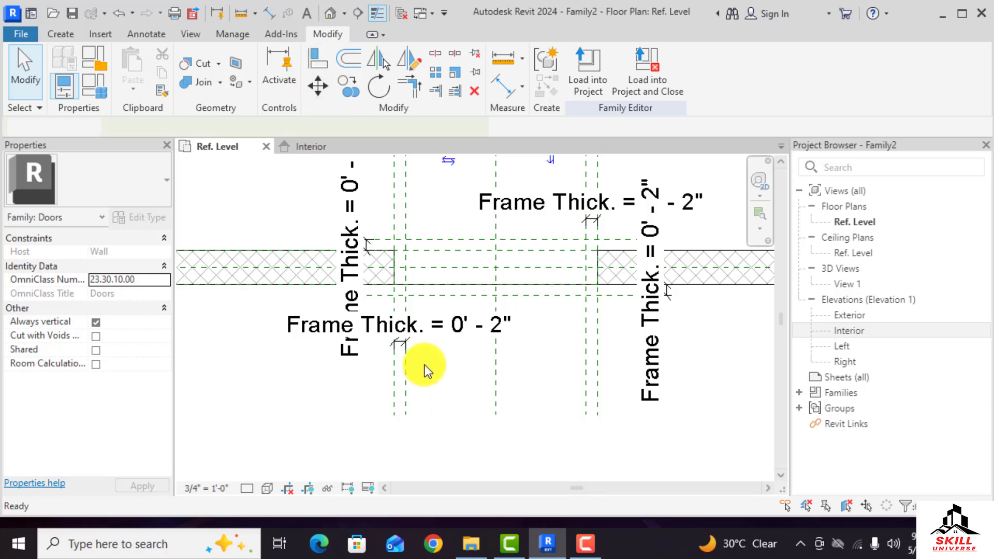
pyautogui.click(408, 387)
pyautogui.click(590, 371)
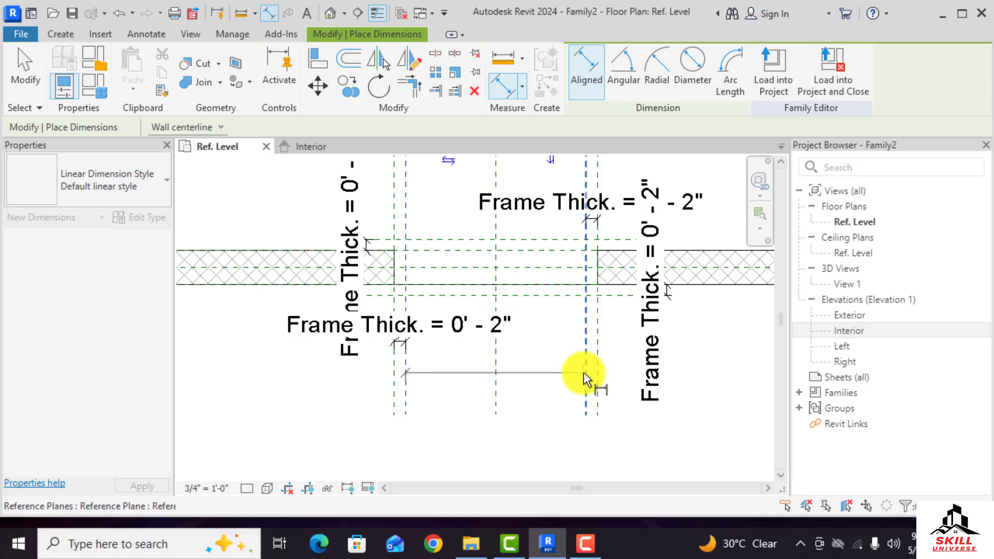
pyautogui.click(528, 393)
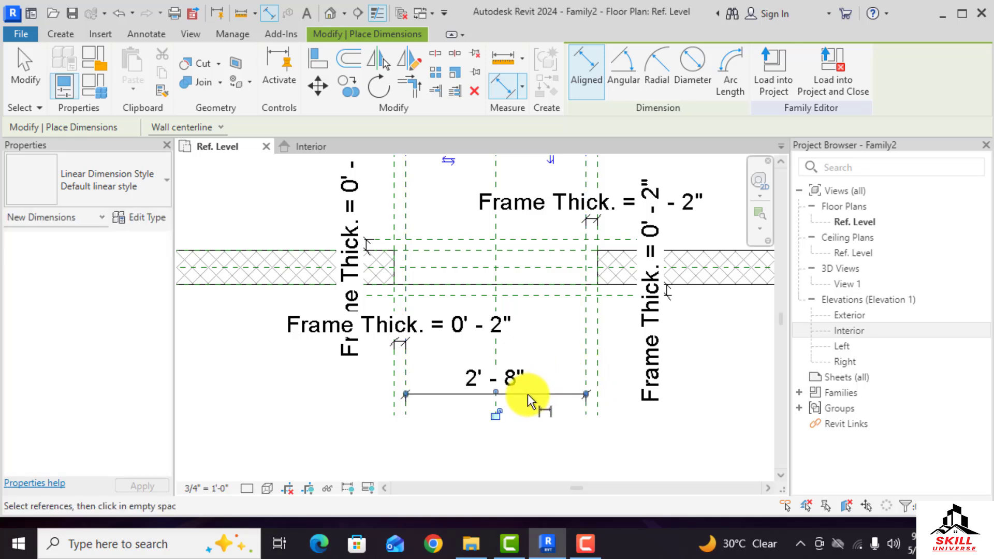
pyautogui.click(497, 414)
pyautogui.click(624, 318)
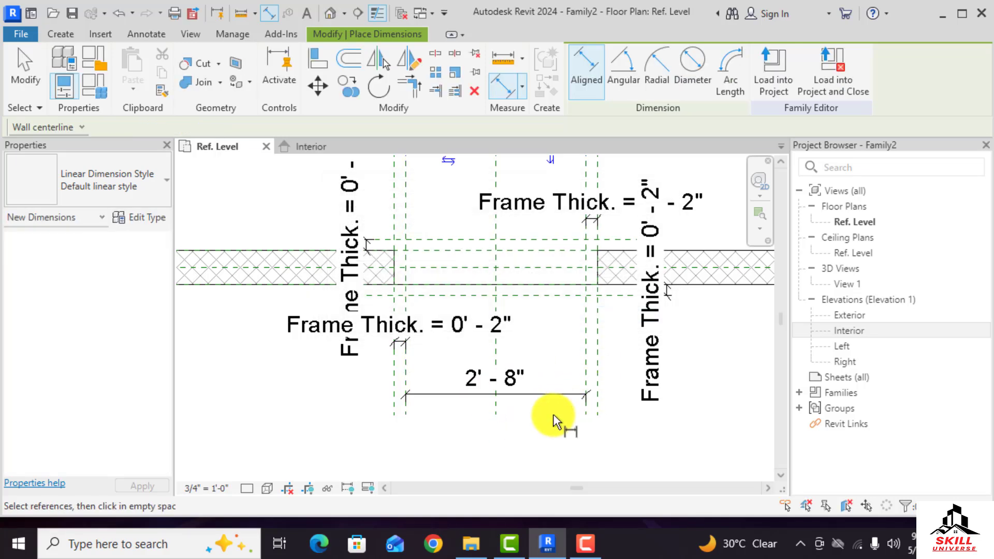
pyautogui.press('Escape')
pyautogui.press('Escape')
# Label the opening width dimension with a new family parameter named Door Width
pyautogui.click(548, 394)
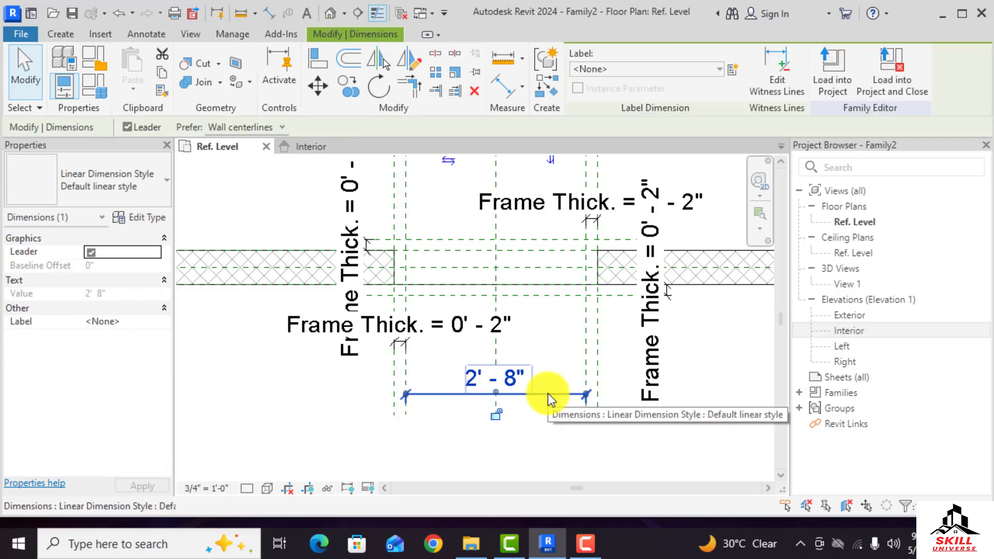
pyautogui.click(735, 71)
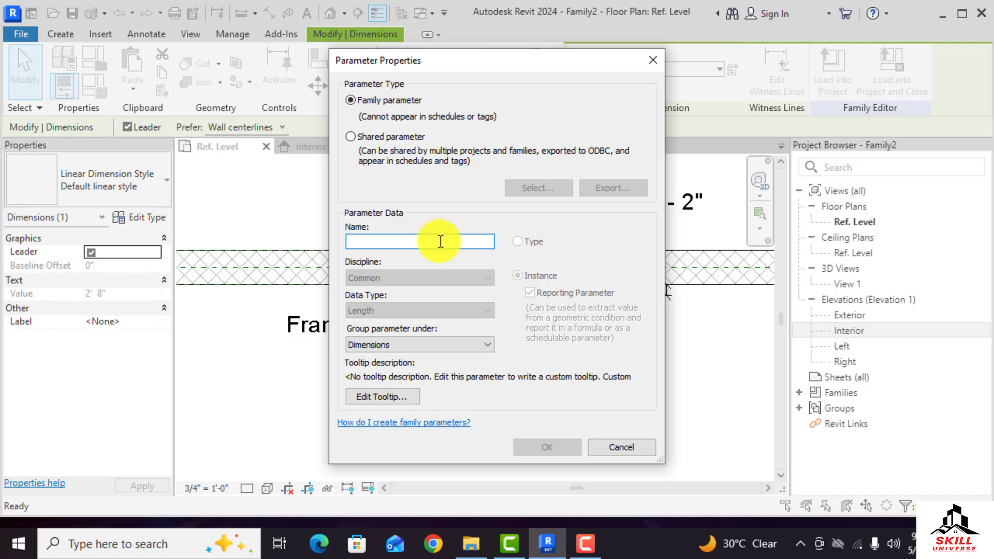
pyautogui.write('D.W')
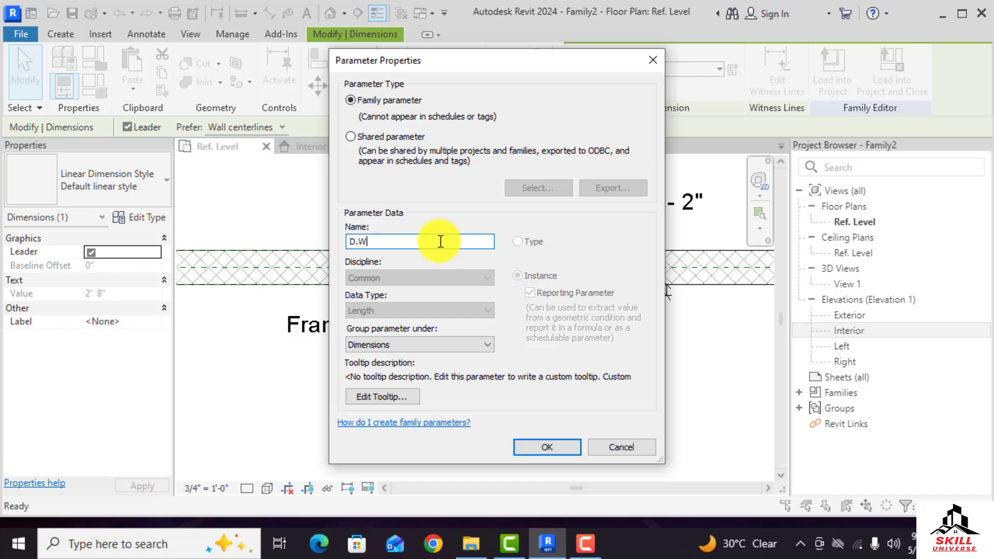
pyautogui.write('Door Width')
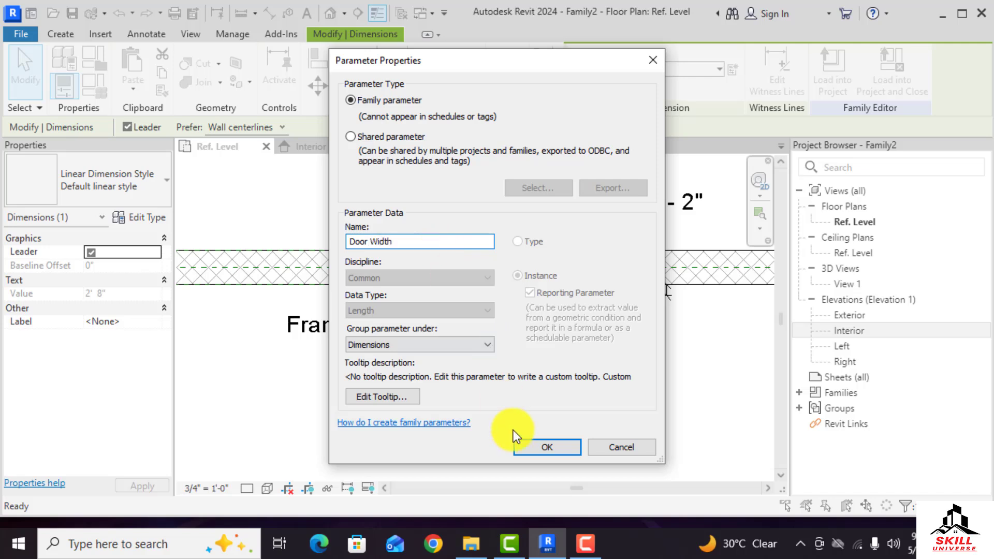
pyautogui.click(535, 449)
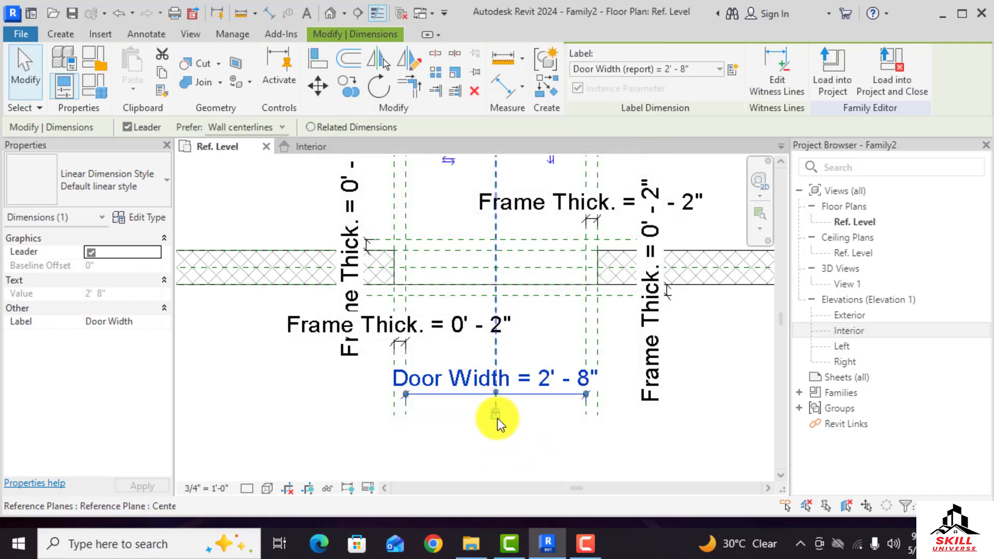
# Zoom around the plan to review the labeled frame thickness and door width dimensions
pyautogui.click(396, 423)
pyautogui.scroll(-2, 467, 433)
pyautogui.scroll(1, 450, 433)
pyautogui.scroll(-1, 462, 421)
pyautogui.scroll(2, 481, 429)
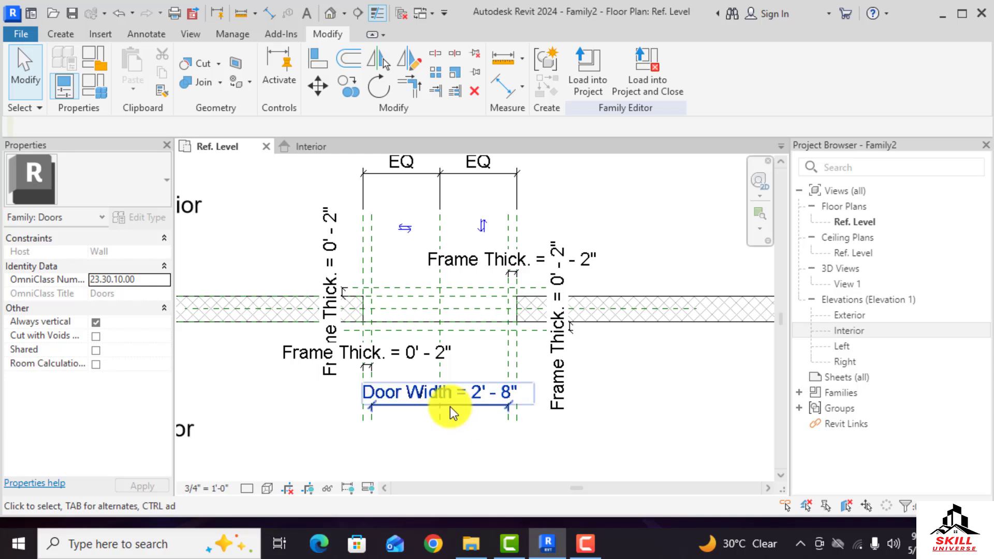
pyautogui.scroll(1, 415, 401)
pyautogui.scroll(2, 430, 409)
pyautogui.scroll(-2, 463, 422)
pyautogui.scroll(1, 458, 425)
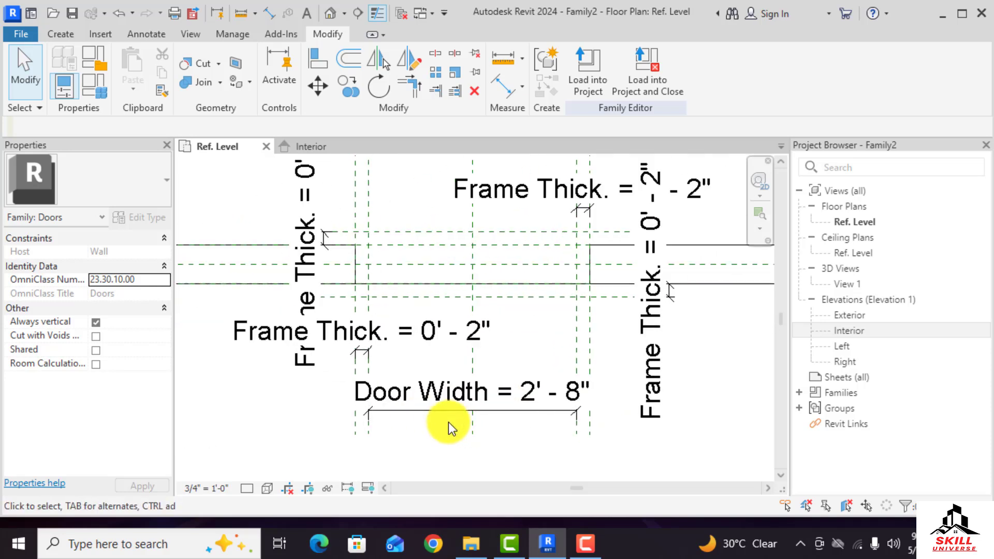
pyautogui.scroll(-1, 398, 422)
pyautogui.scroll(3, 384, 331)
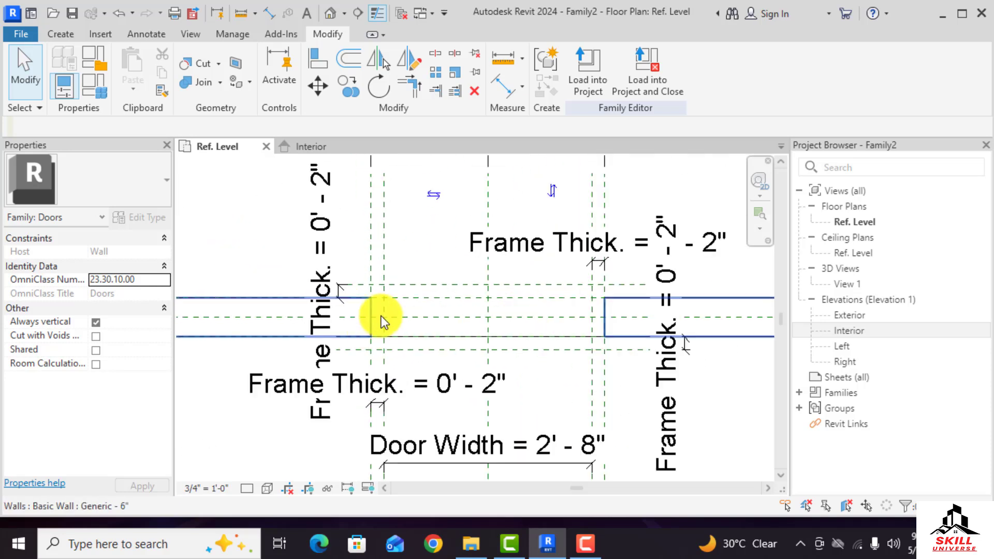
pyautogui.scroll(-1, 344, 279)
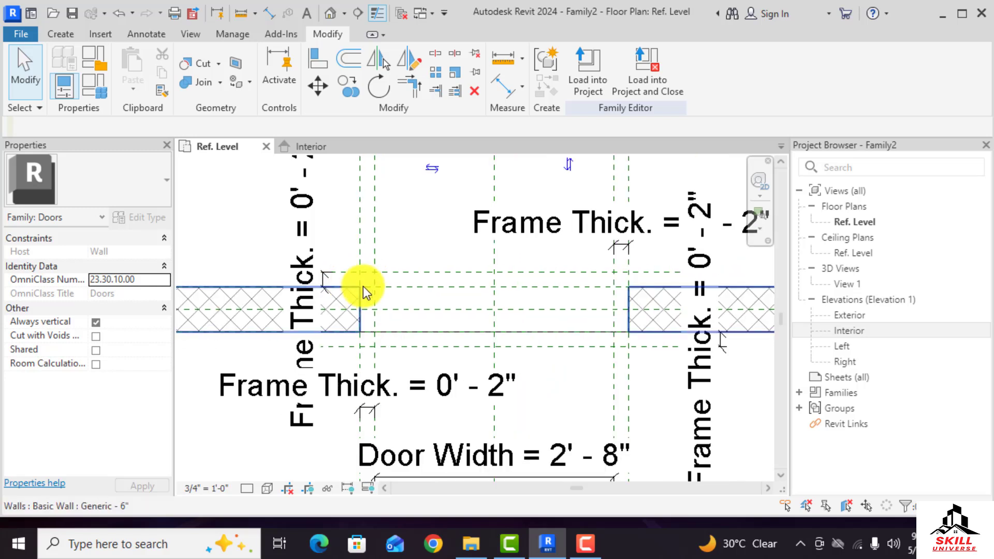
# Start a Sweep and pick the opening's left, top and right edges in the Interior elevation as its path
pyautogui.click(66, 36)
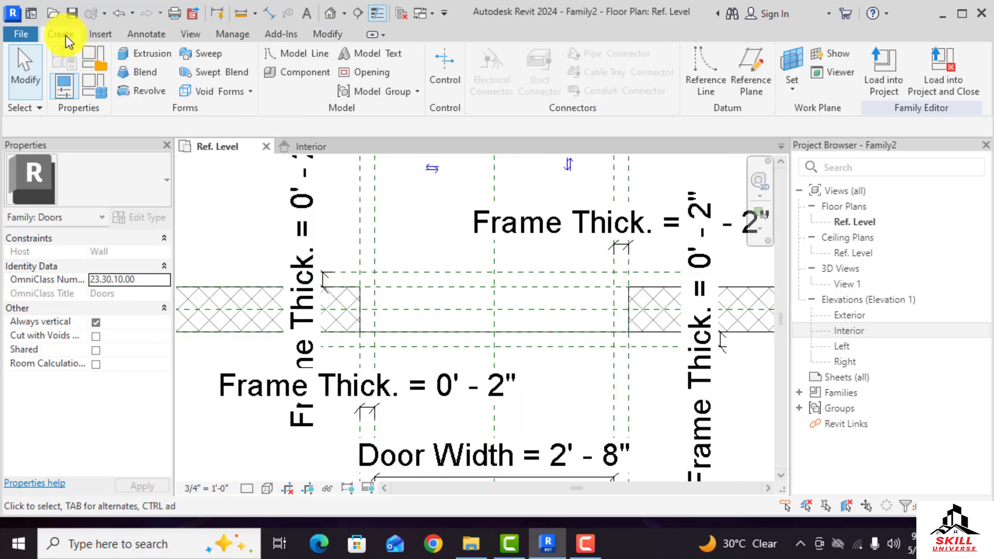
pyautogui.click(206, 57)
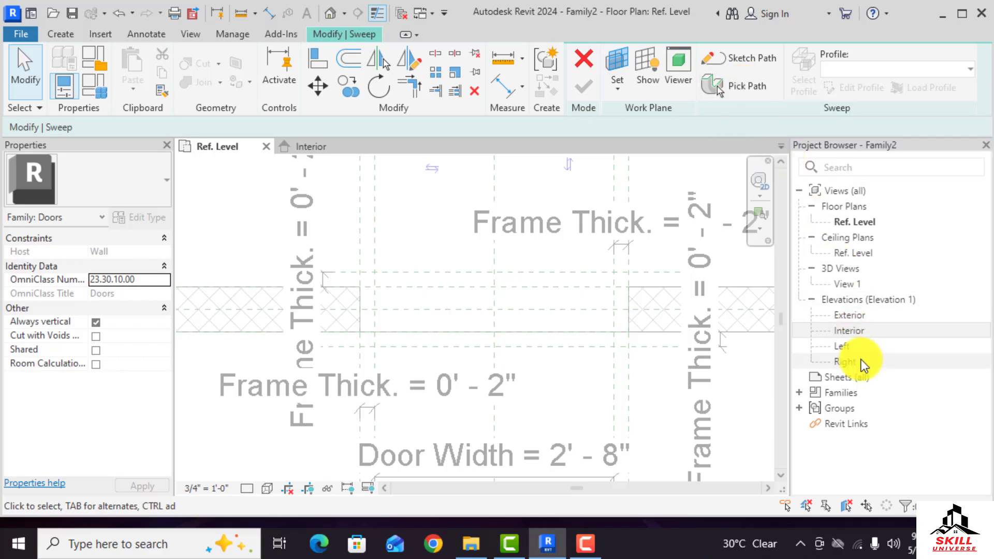
pyautogui.click(317, 146)
pyautogui.scroll(3, 468, 226)
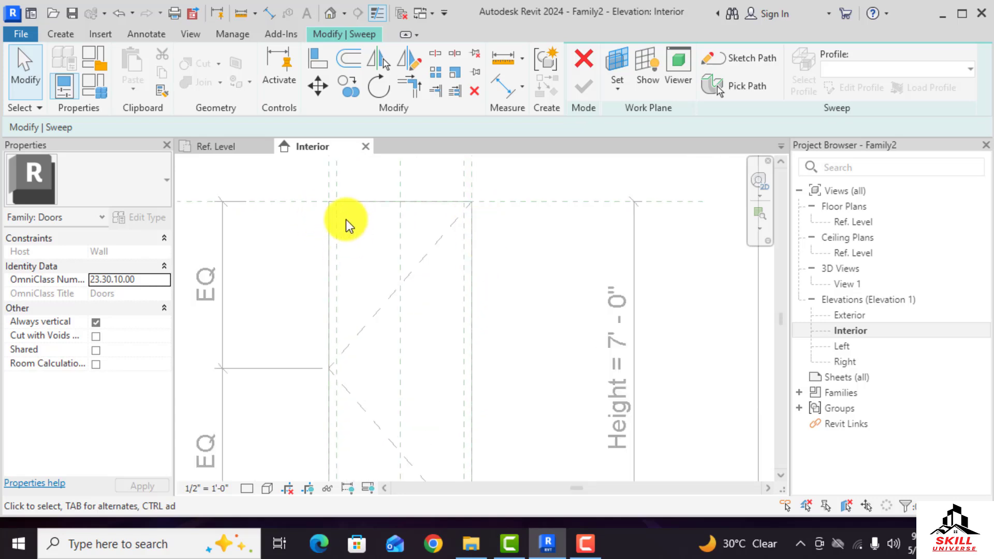
pyautogui.click(745, 86)
pyautogui.scroll(2, 327, 209)
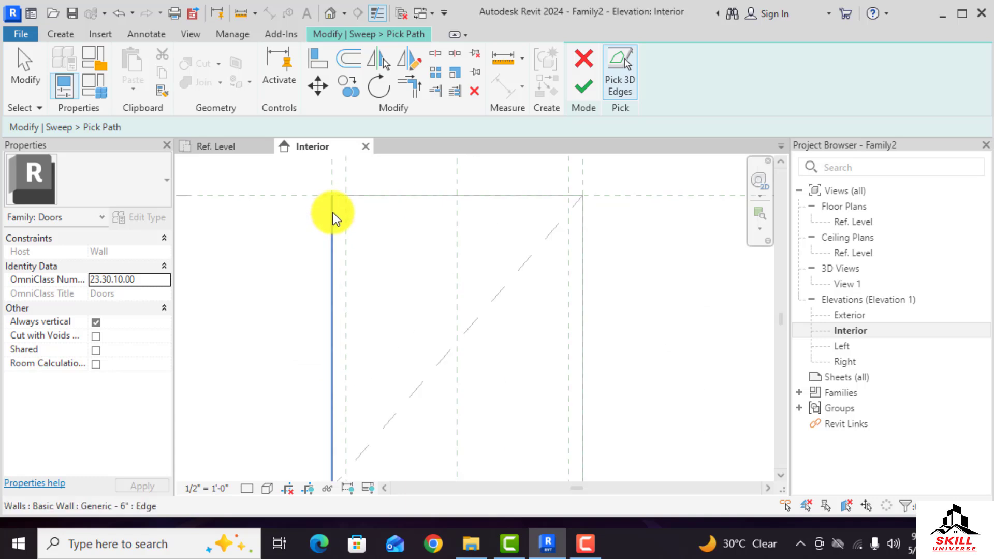
pyautogui.click(384, 195)
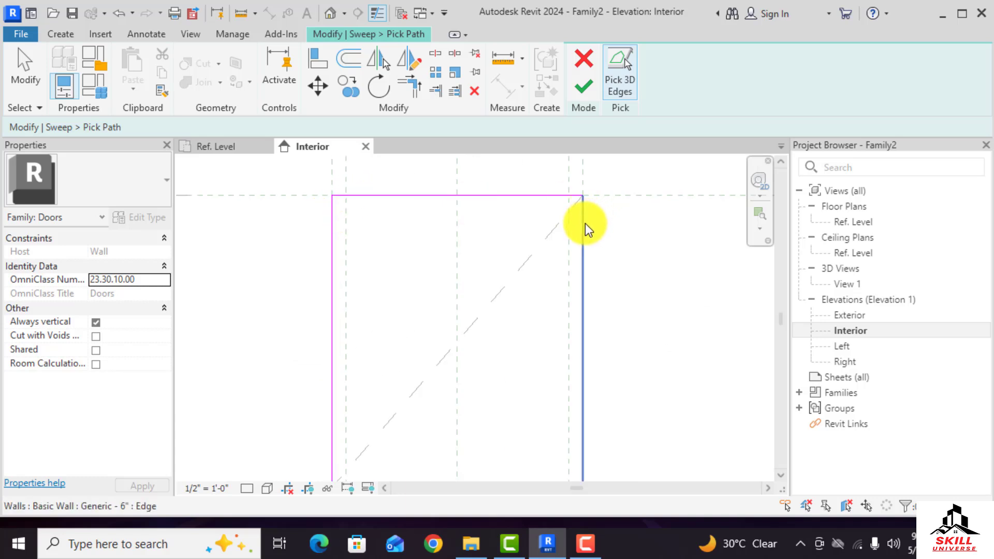
pyautogui.click(569, 224)
pyautogui.scroll(-2, 570, 223)
pyautogui.click(585, 87)
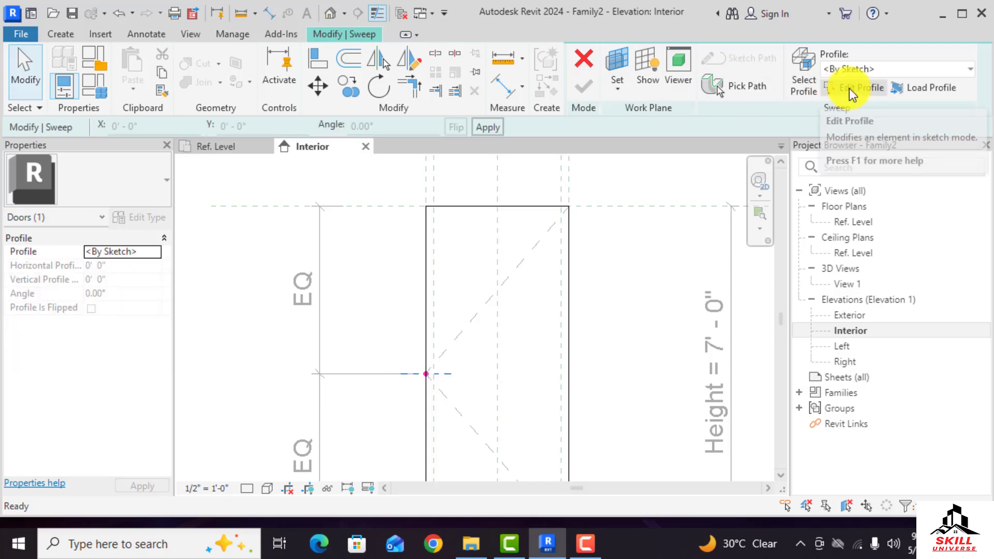
# Edit the sweep profile, opening the Ref. Level floor plan to sketch it in
pyautogui.click(851, 88)
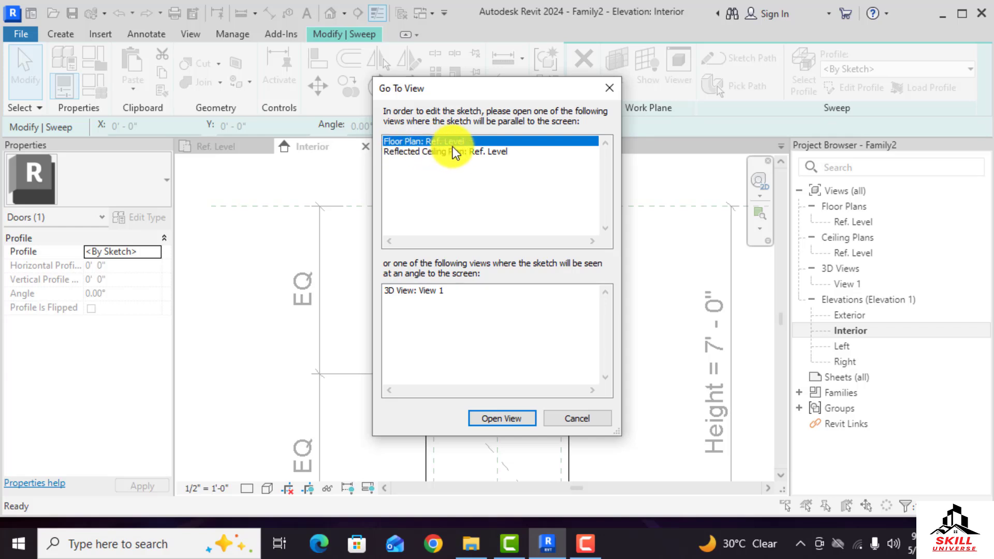
pyautogui.click(505, 418)
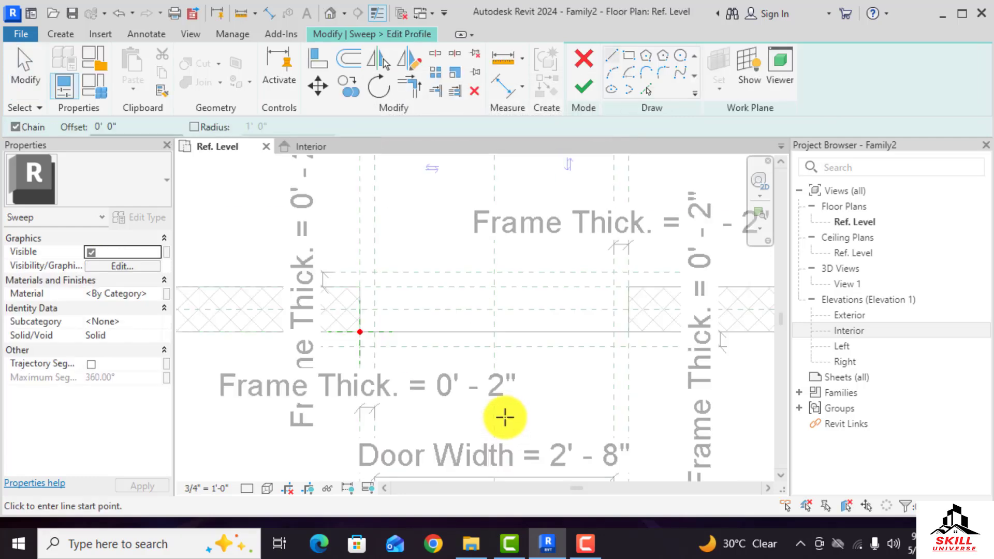
pyautogui.scroll(2, 383, 350)
pyautogui.scroll(5, 421, 312)
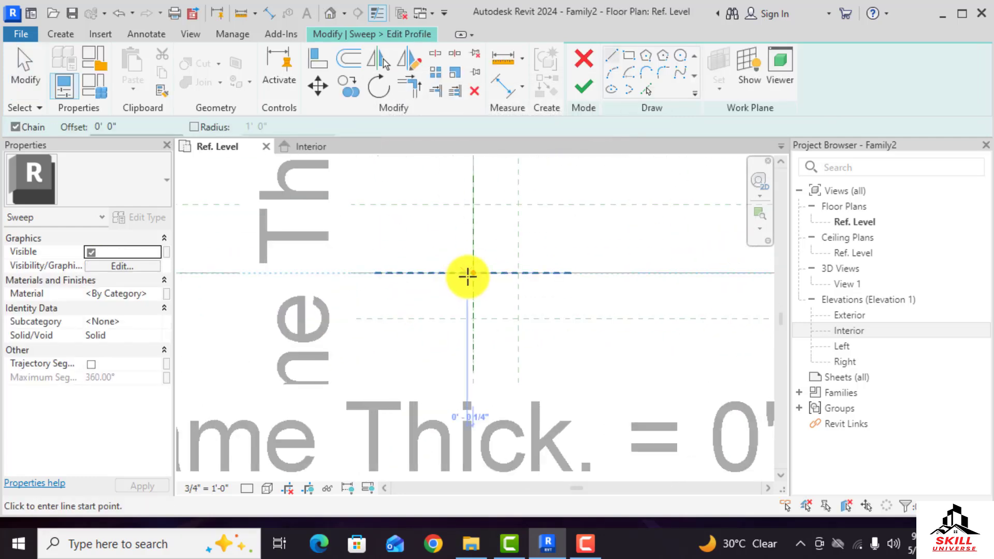
# Sketch profile lines from the reference plane intersection: a 2" horizontal line, a 2" vertical drop and a short horizontal step
pyautogui.click(475, 271)
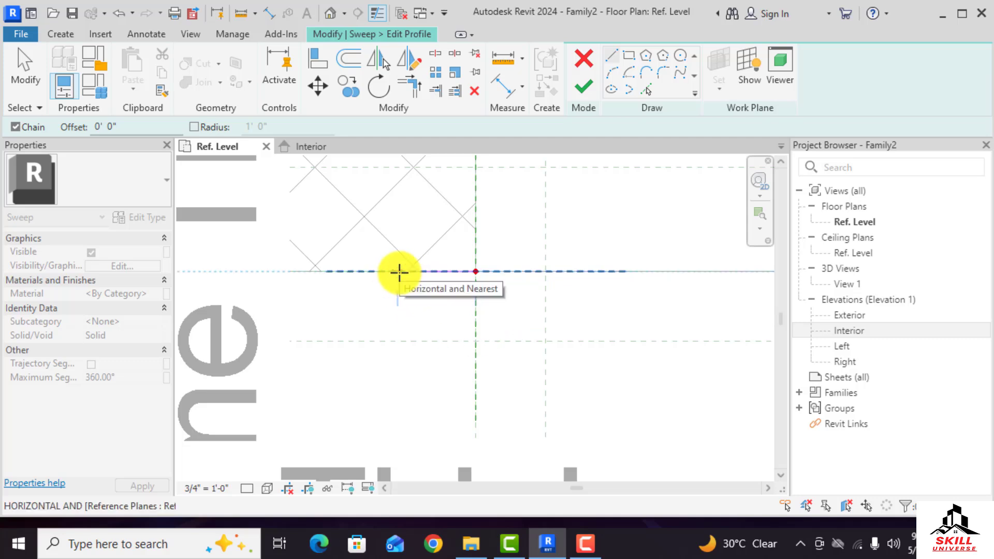
pyautogui.write('2')
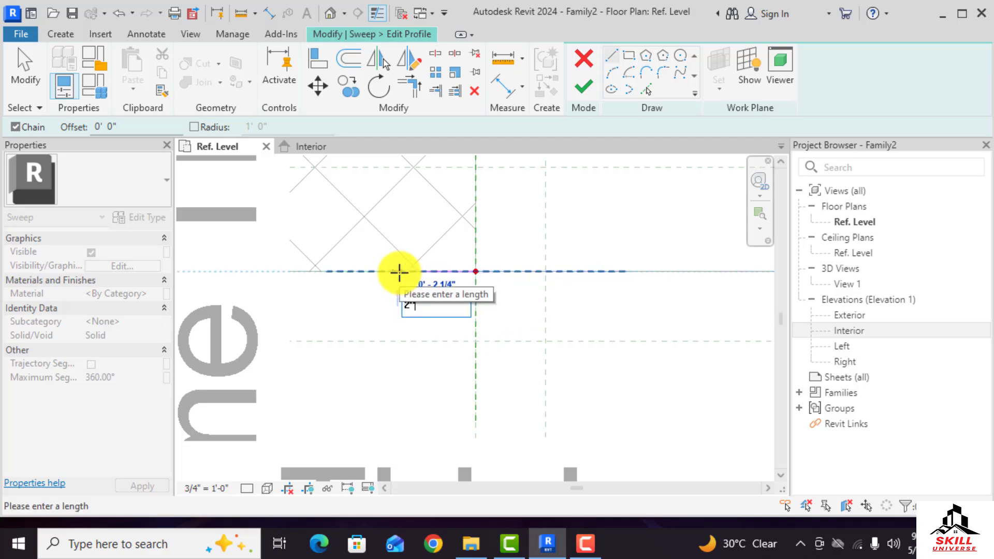
pyautogui.press('Return')
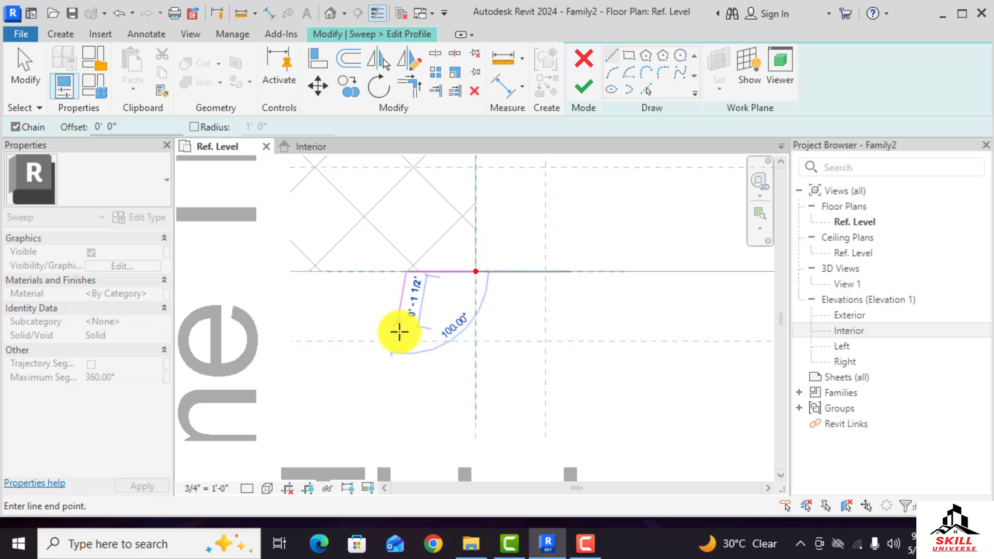
pyautogui.scroll(3, 413, 352)
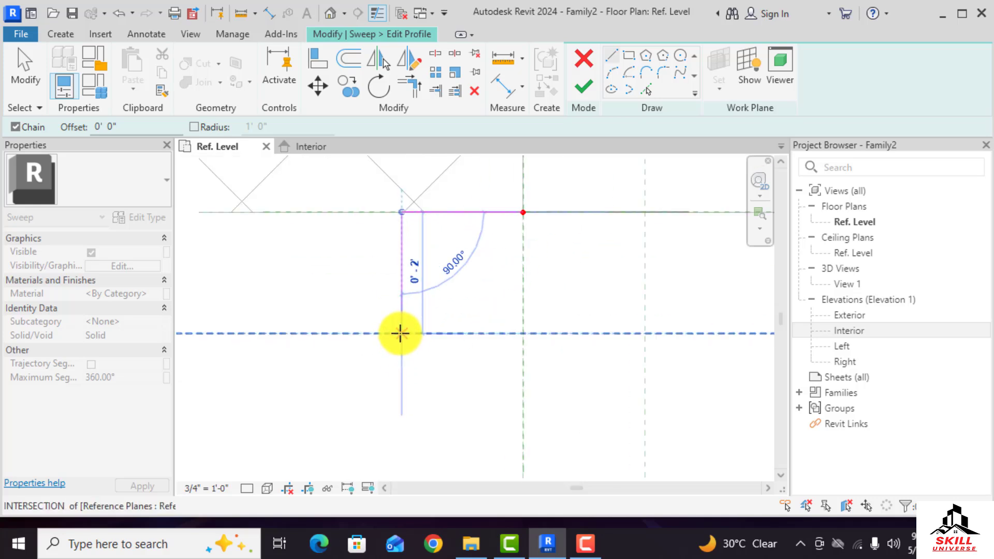
pyautogui.click(402, 333)
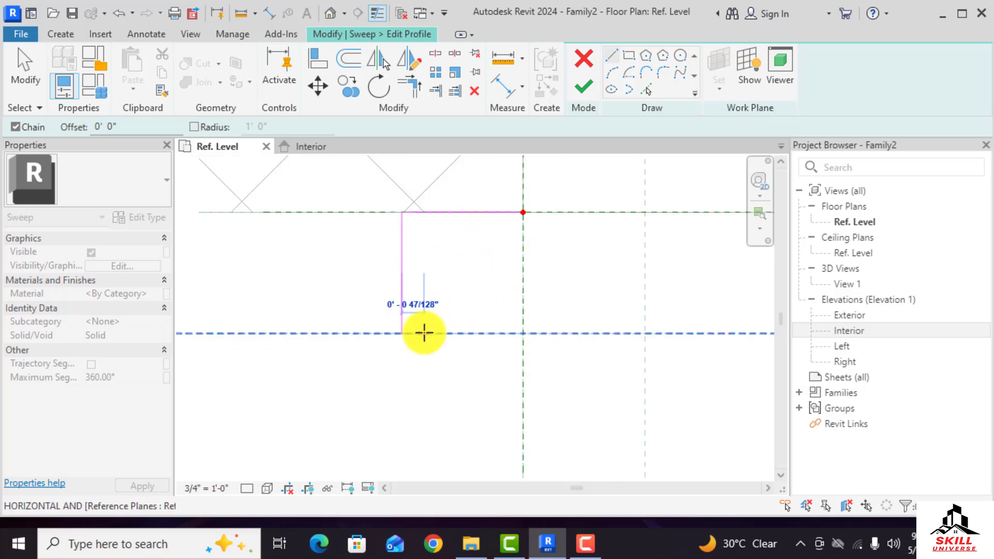
pyautogui.click(423, 333)
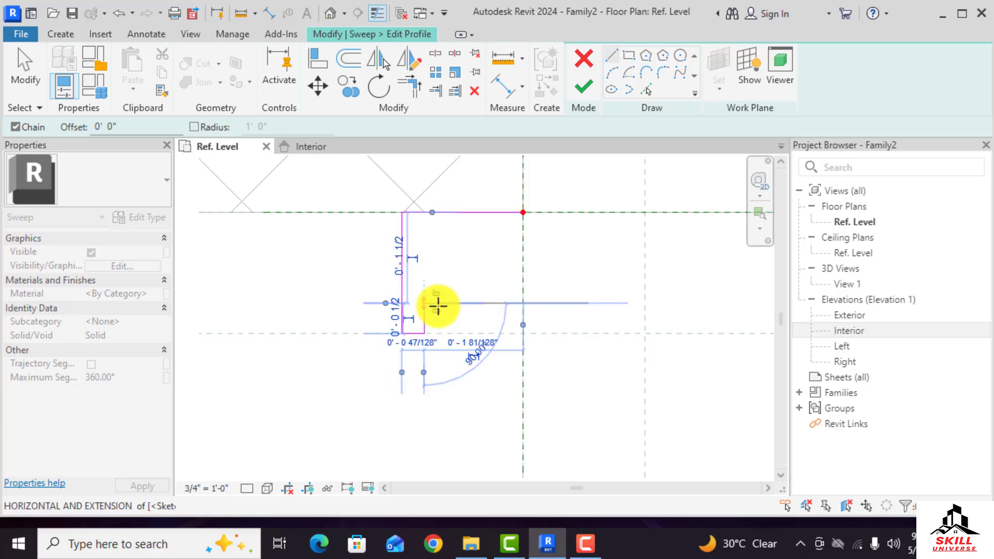
# Add a rounded tab to the profile with an arc and a vertical line back down to the baseline
pyautogui.click(441, 305)
pyautogui.press('Escape')
pyautogui.press('Escape')
pyautogui.press('Return')
pyautogui.click(424, 304)
pyautogui.scroll(3, 444, 300)
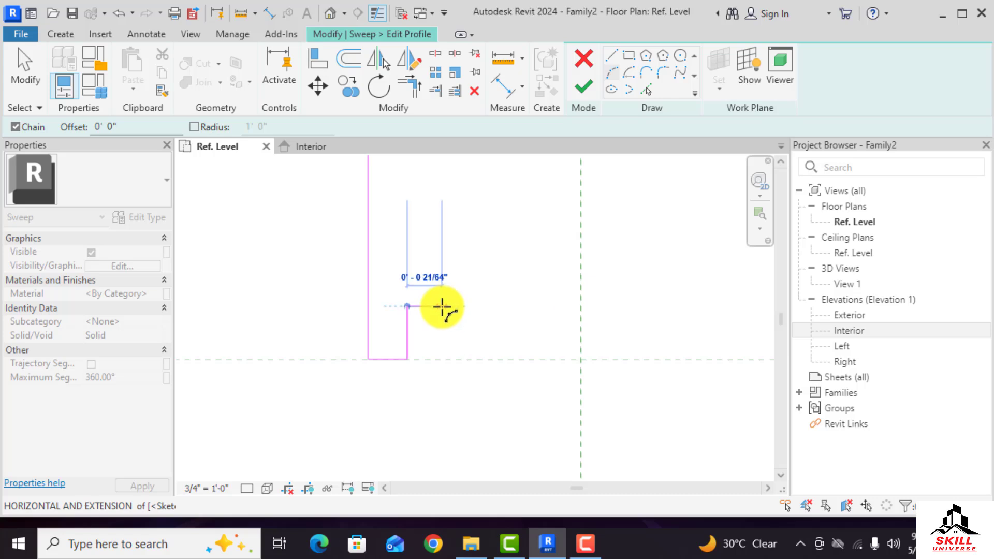
pyautogui.click(439, 305)
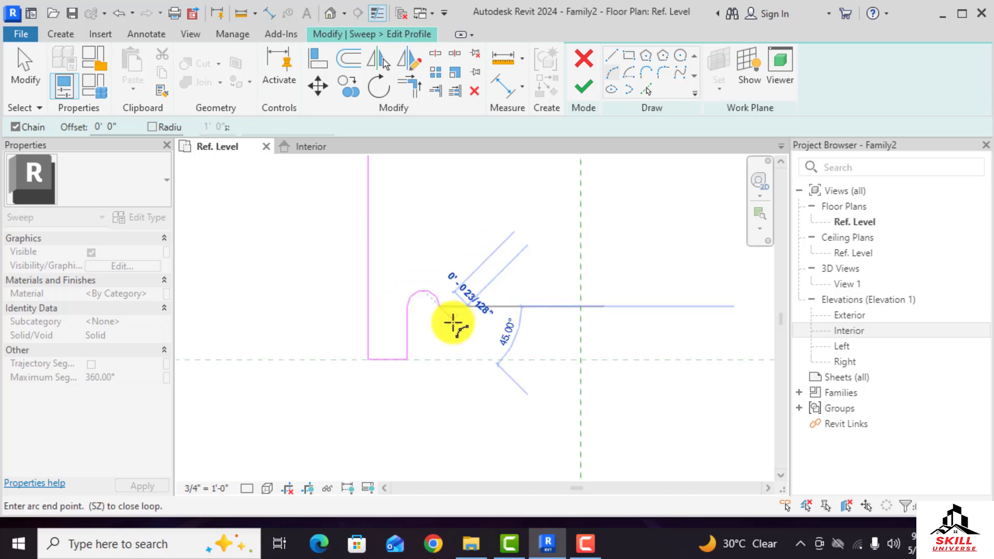
pyautogui.click(611, 53)
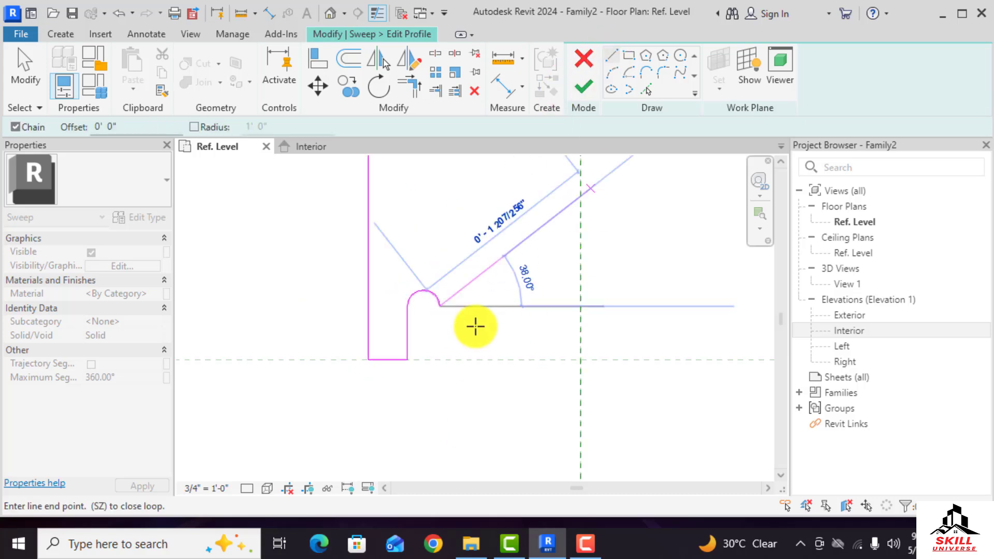
pyautogui.click(440, 360)
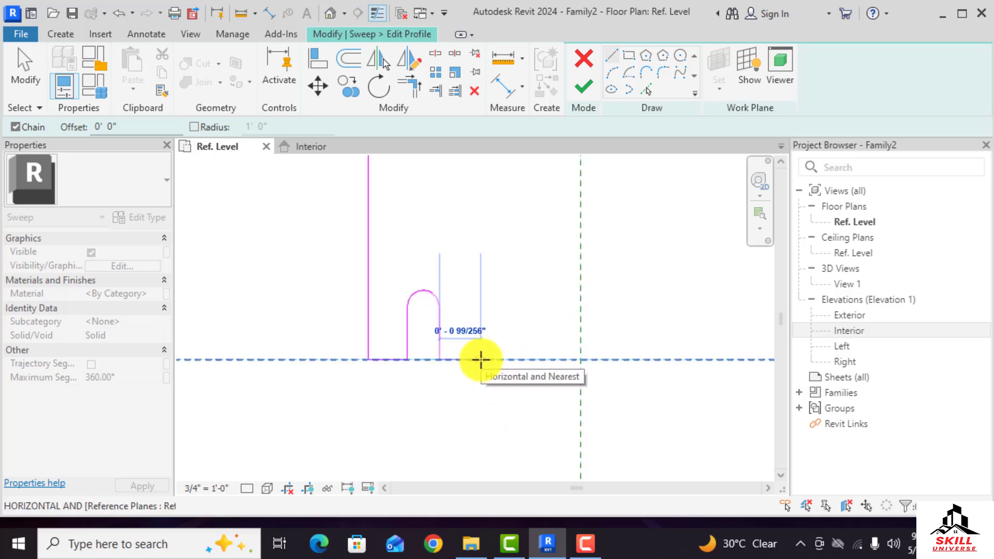
pyautogui.press('Escape')
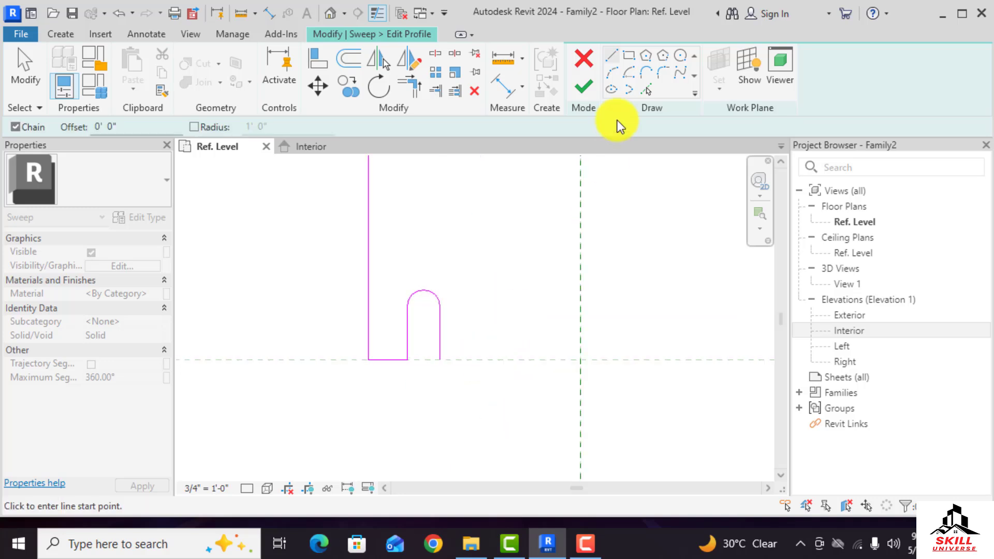
# Draw a semicircular arc along the profile baseline beside the rounded tab
pyautogui.click(611, 72)
pyautogui.click(440, 359)
pyautogui.click(505, 359)
pyautogui.click(478, 341)
pyautogui.press('Escape')
# Extend the profile baseline with a line from the arc to the vertical reference plane
pyautogui.click(613, 56)
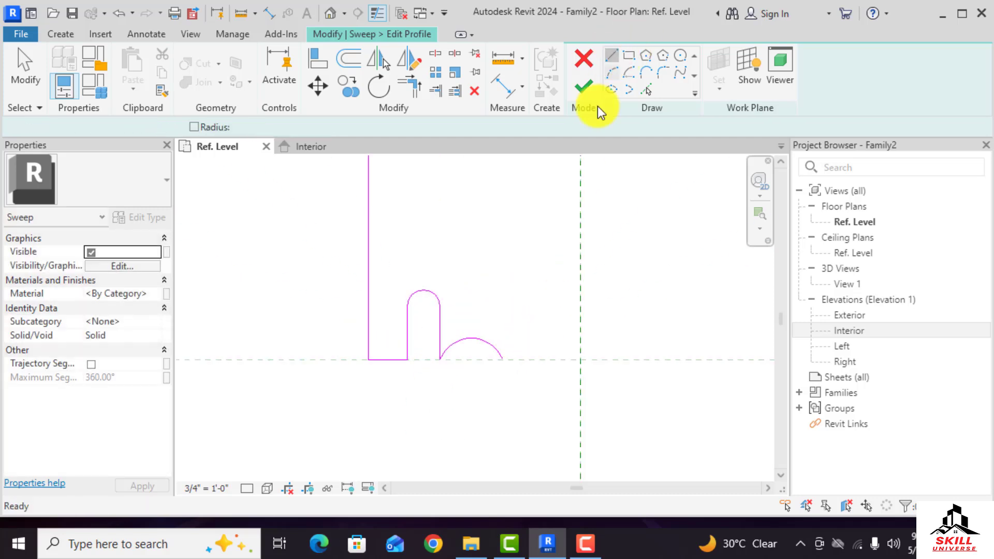
pyautogui.click(502, 359)
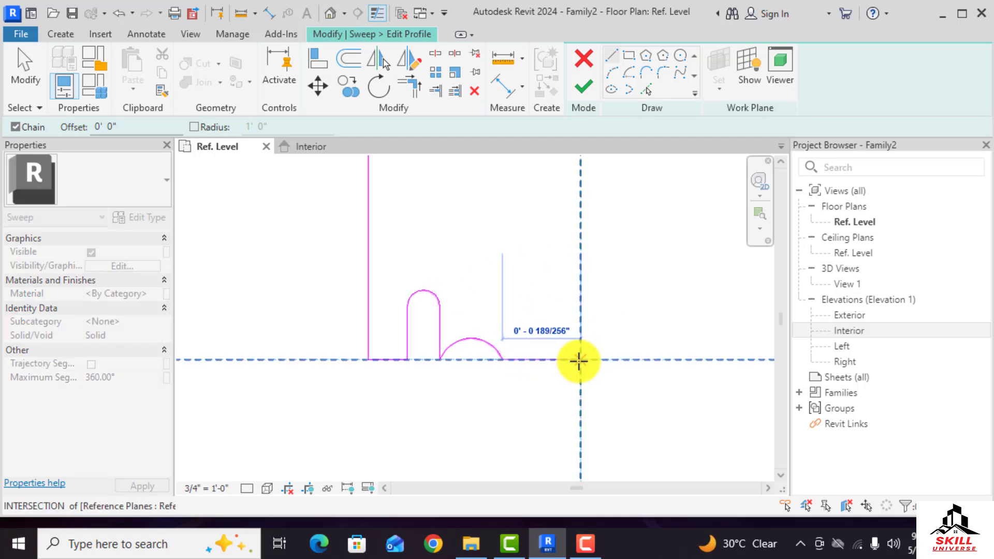
pyautogui.scroll(2, 422, 344)
pyautogui.scroll(-4, 415, 344)
pyautogui.click(567, 356)
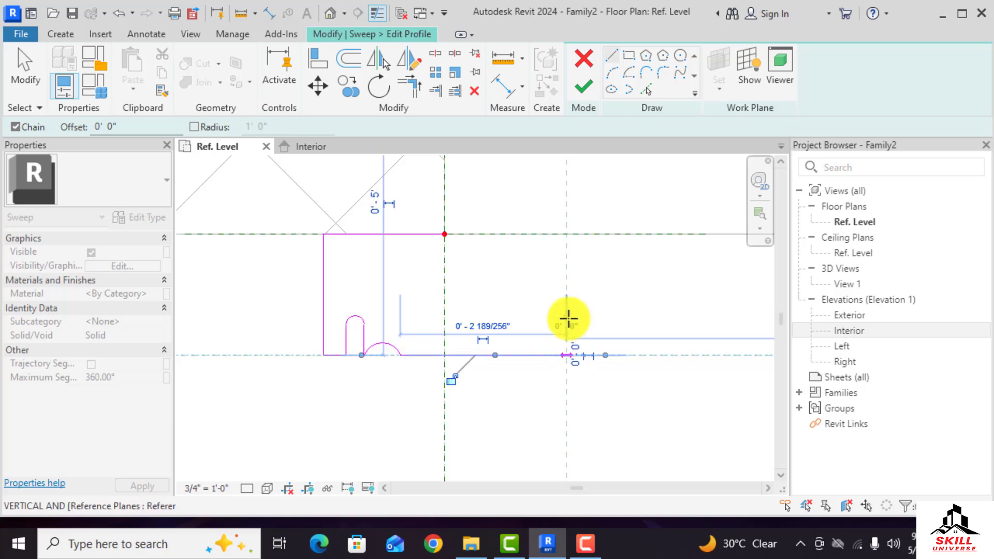
pyautogui.press('Escape')
pyautogui.press('Escape')
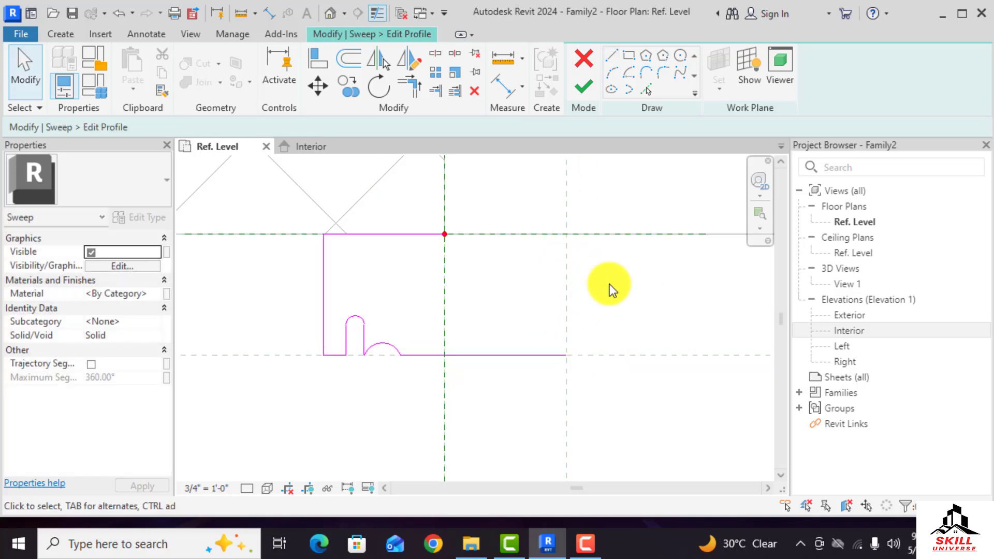
# Fillet the profile's lower left corner where the vertical edge meets the baseline
pyautogui.scroll(-4, 610, 283)
pyautogui.scroll(3, 529, 305)
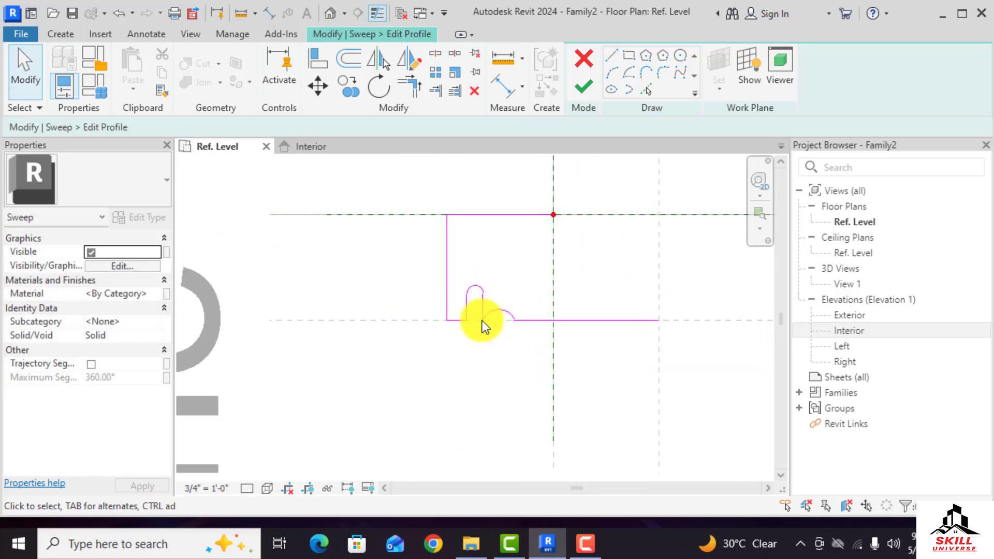
pyautogui.scroll(-2, 331, 297)
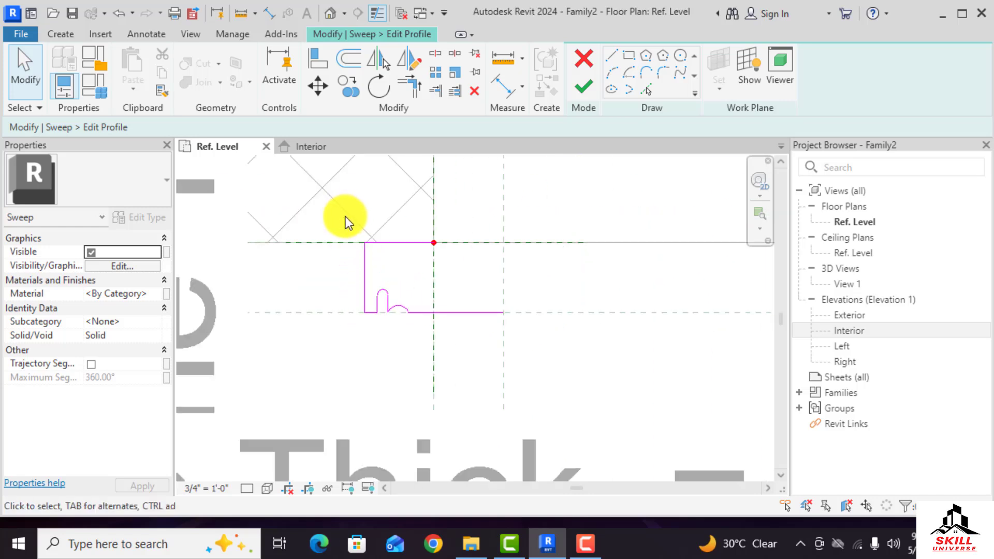
pyautogui.click(365, 301)
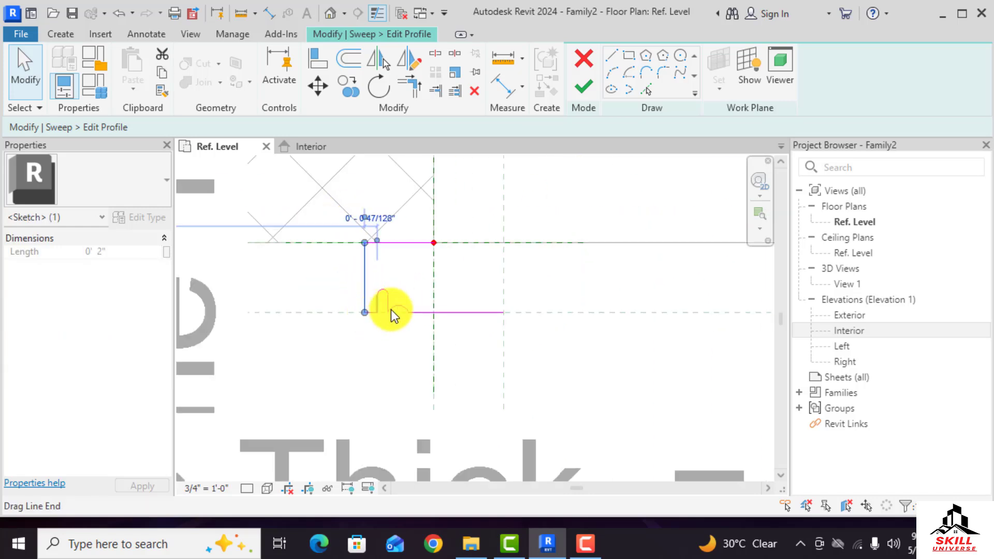
pyautogui.scroll(2, 364, 314)
pyautogui.scroll(2, 365, 315)
pyautogui.click(663, 73)
pyautogui.click(356, 291)
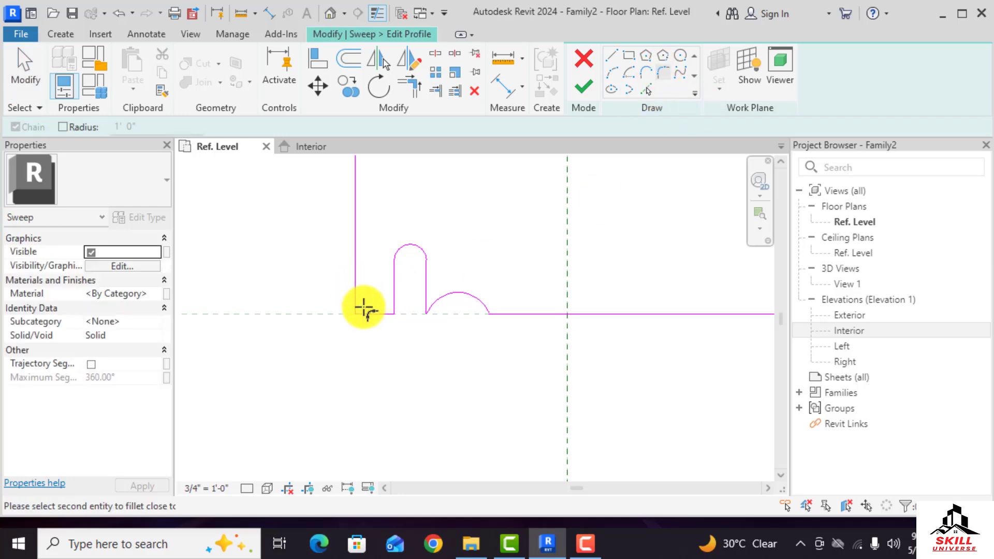
pyautogui.click(364, 311)
pyautogui.click(364, 309)
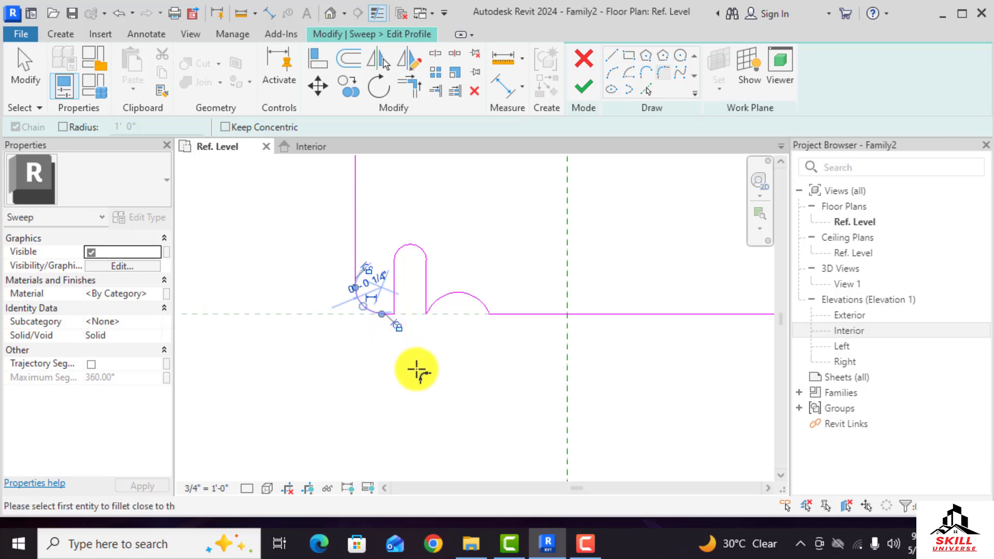
pyautogui.press('Escape')
# Mirror a copy of the whole profile about a horizontal axis drawn above it
pyautogui.scroll(-3, 410, 391)
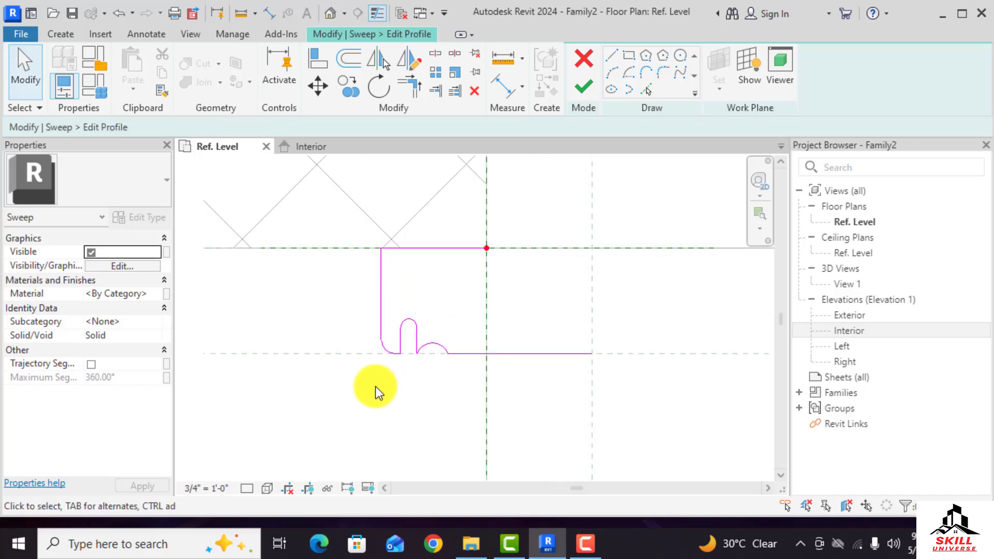
pyautogui.moveTo(334, 225); pyautogui.dragTo(621, 415)
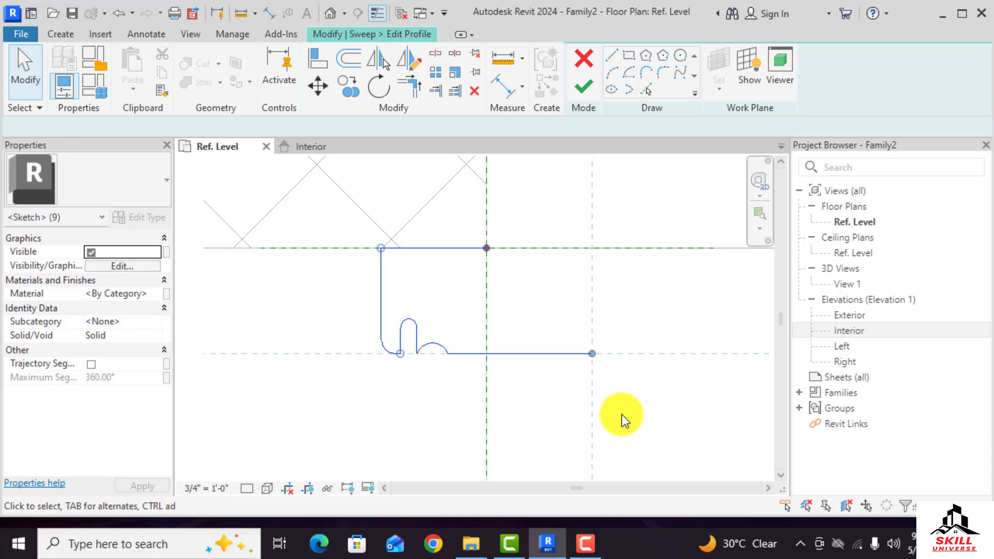
pyautogui.scroll(-3, 397, 378)
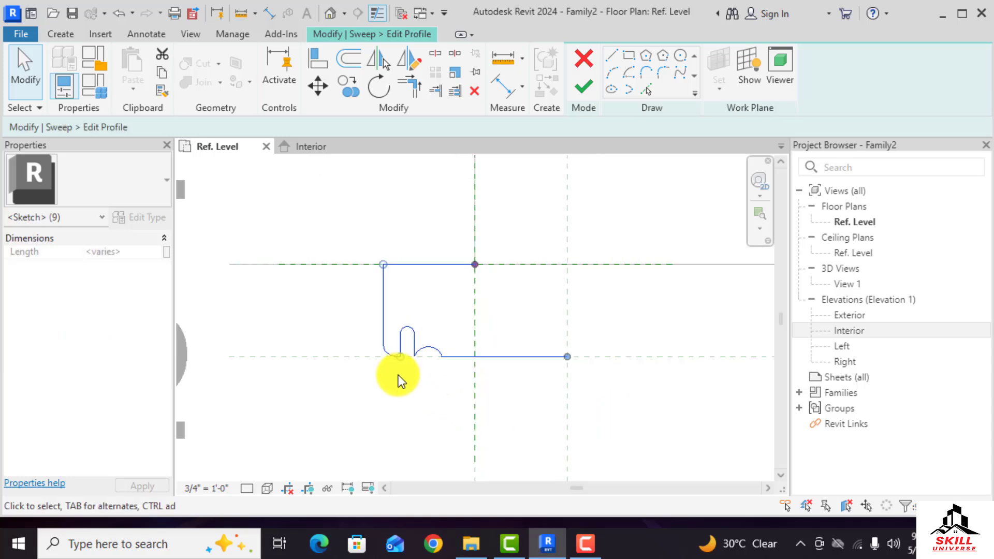
pyautogui.click(406, 64)
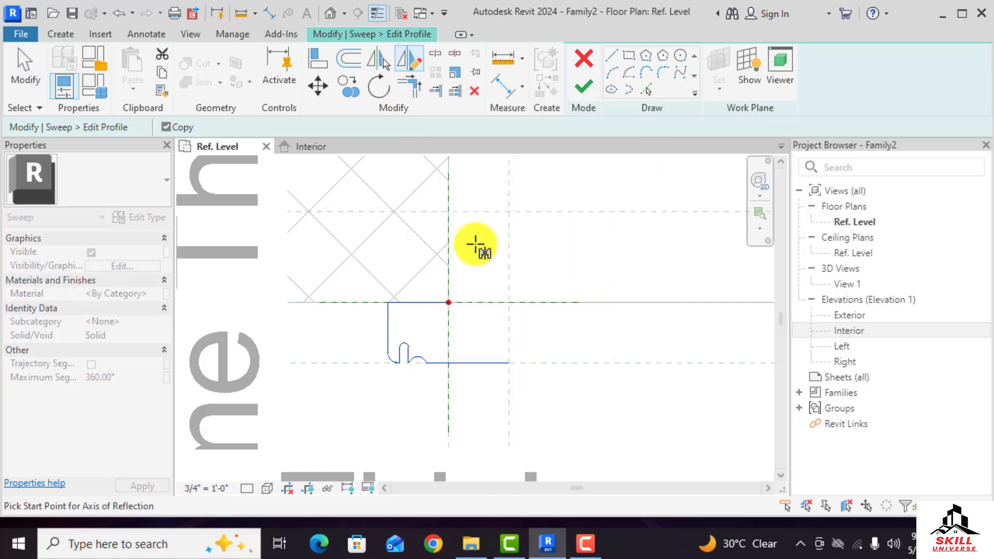
pyautogui.scroll(-4, 481, 344)
pyautogui.scroll(3, 475, 270)
pyautogui.click(450, 277)
pyautogui.scroll(-3, 446, 278)
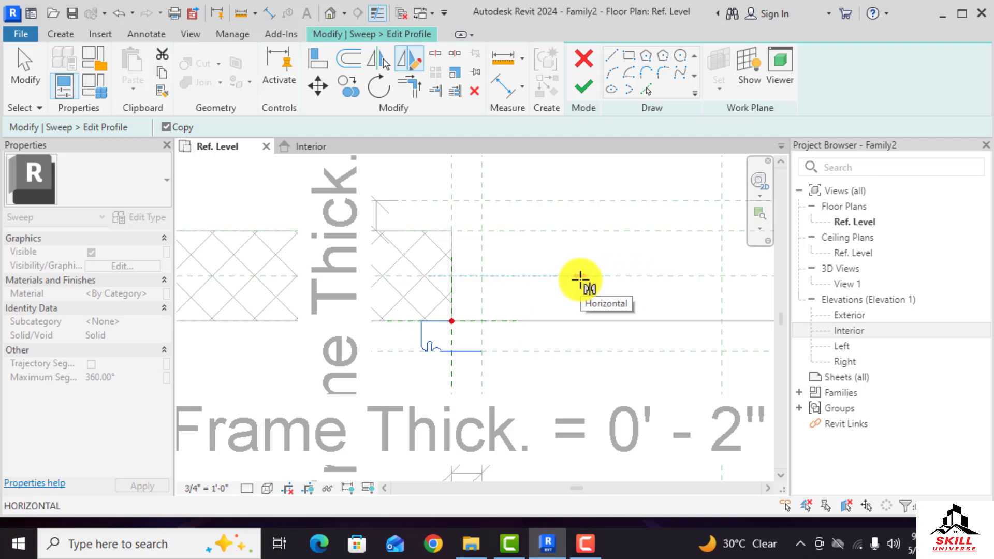
pyautogui.click(580, 281)
pyautogui.scroll(3, 464, 216)
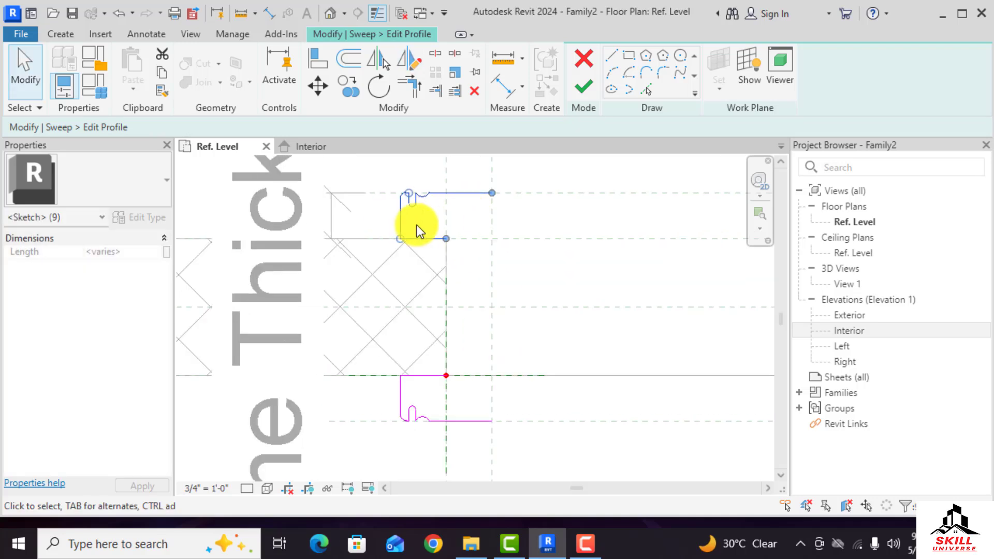
pyautogui.click(433, 219)
pyautogui.scroll(-1, 433, 219)
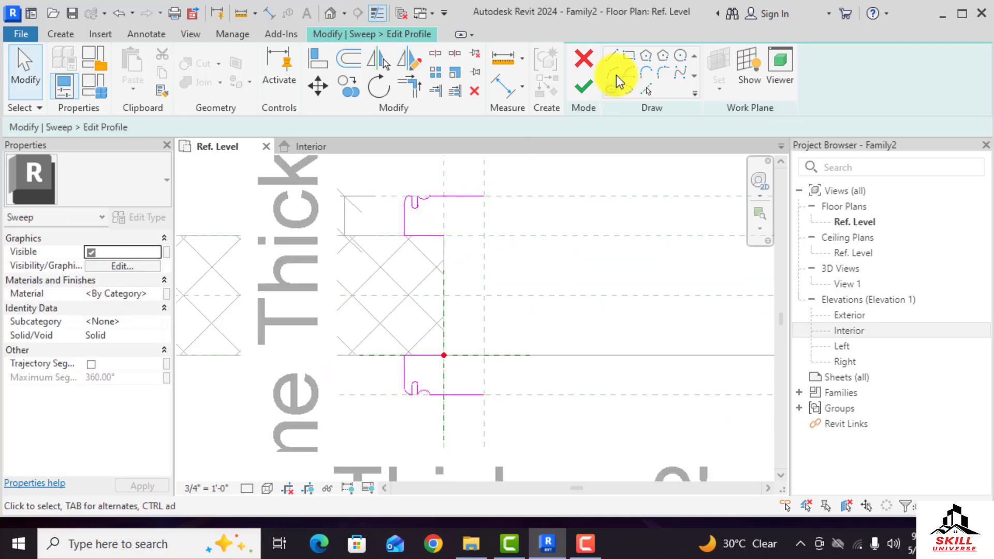
# Draw two vertical lines joining the original and mirrored profile halves into a closed outline
pyautogui.press('l')
pyautogui.press('i')
pyautogui.click(444, 236)
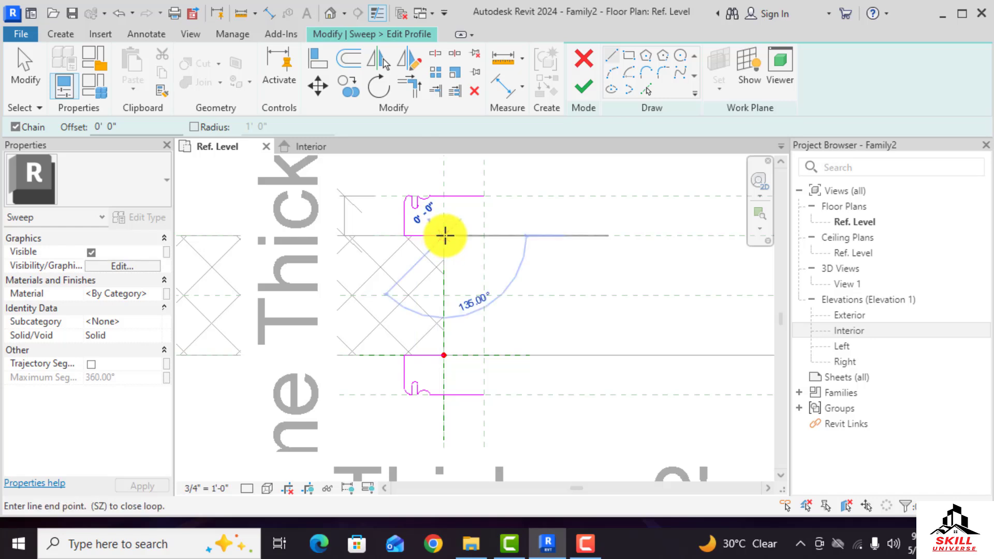
pyautogui.click(444, 355)
pyautogui.click(484, 195)
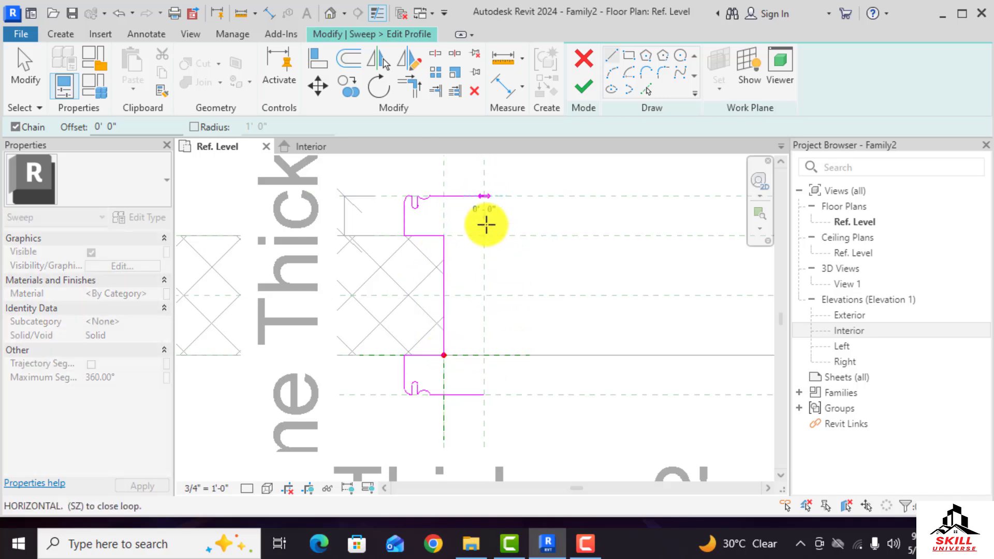
pyautogui.click(484, 395)
pyautogui.press('Escape')
# Zoom around the sketch to inspect the closed frame profile
pyautogui.scroll(2, 520, 281)
pyautogui.scroll(1, 520, 282)
pyautogui.scroll(-1, 361, 307)
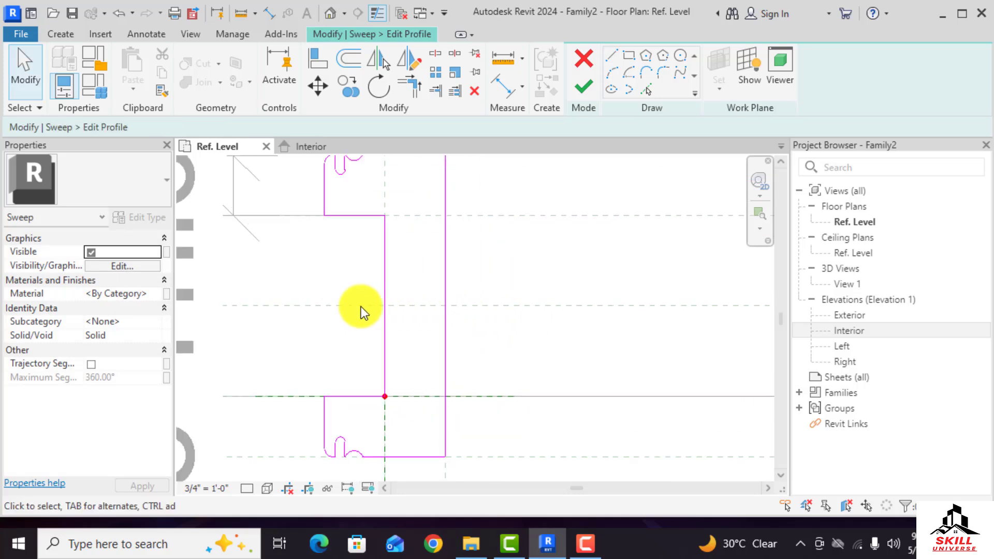
pyautogui.scroll(1, 509, 293)
pyautogui.scroll(-1, 357, 297)
pyautogui.scroll(1, 452, 296)
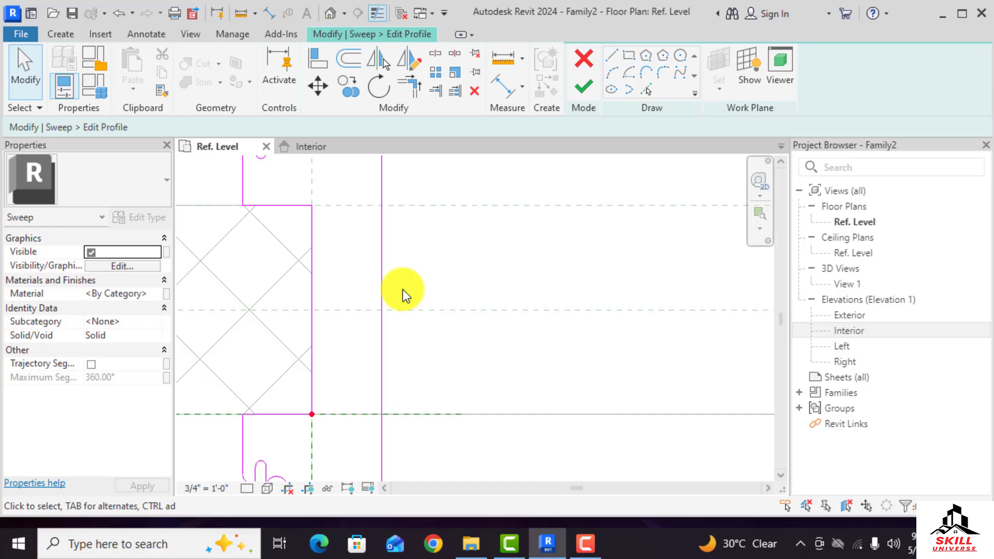
pyautogui.scroll(-1, 403, 290)
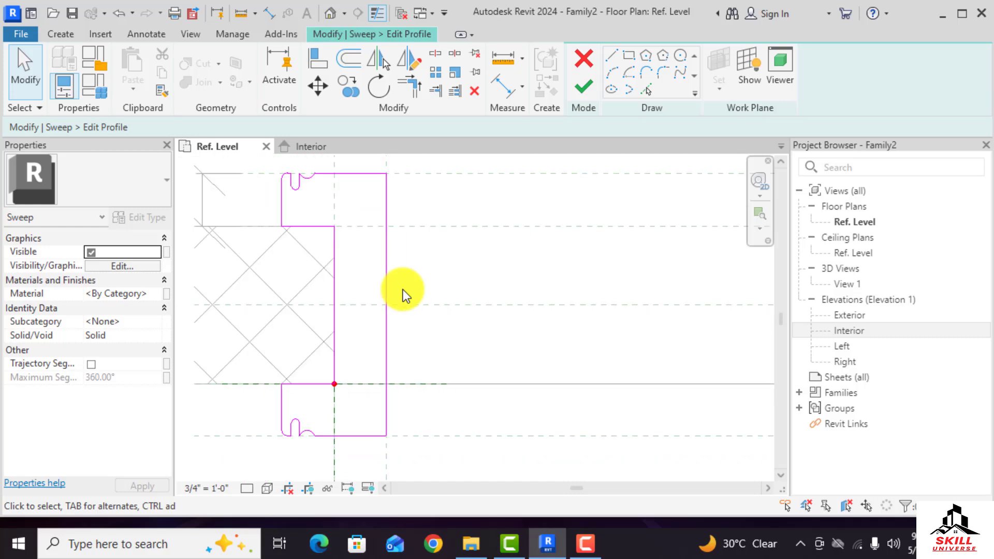
pyautogui.press('s')
pyautogui.press('l')
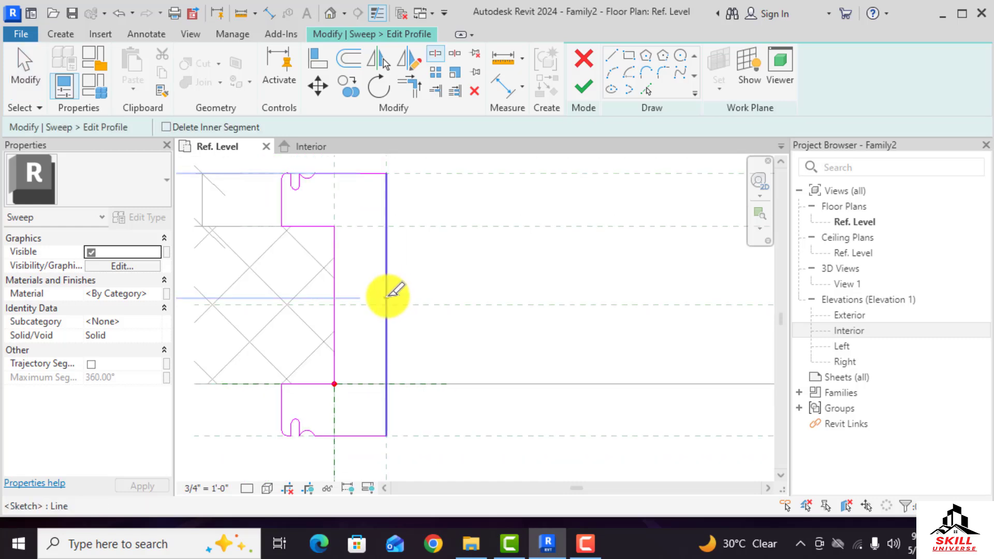
pyautogui.scroll(1, 419, 300)
pyautogui.scroll(2, 421, 299)
pyautogui.press('Escape')
# Shorten a vertical profile line on the right side by dragging its endpoint
pyautogui.click(361, 287)
pyautogui.scroll(1, 371, 294)
pyautogui.scroll(1, 371, 294)
pyautogui.moveTo(353, 300)
pyautogui.mouseDown()
pyautogui.moveTo(354, 281)
pyautogui.moveTo(351, 318)
pyautogui.mouseUp()
pyautogui.click(352, 309)
pyautogui.scroll(-2, 292, 330)
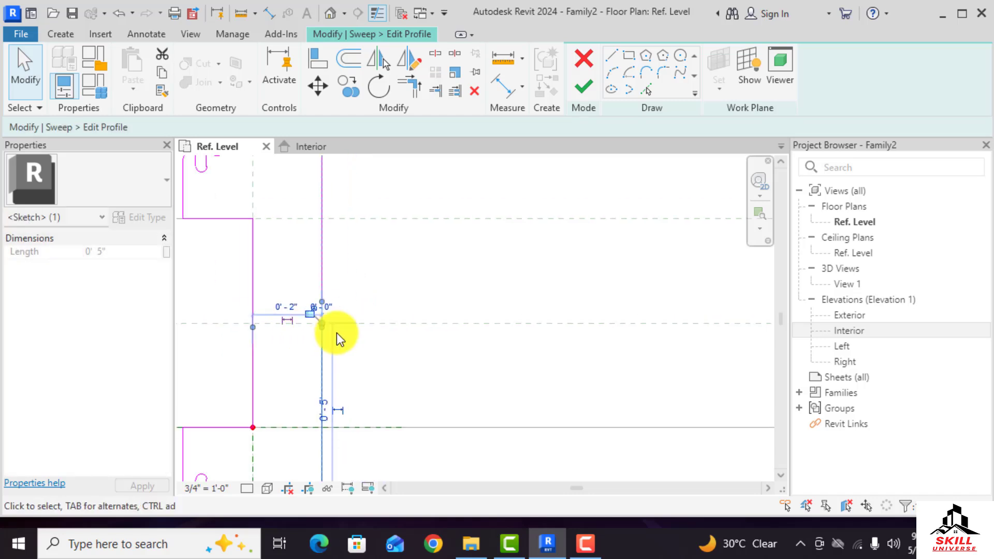
pyautogui.click(484, 217)
# Draw a small rectangular tab 1 inch deep on the profile's right edge with the Line tool
pyautogui.click(610, 56)
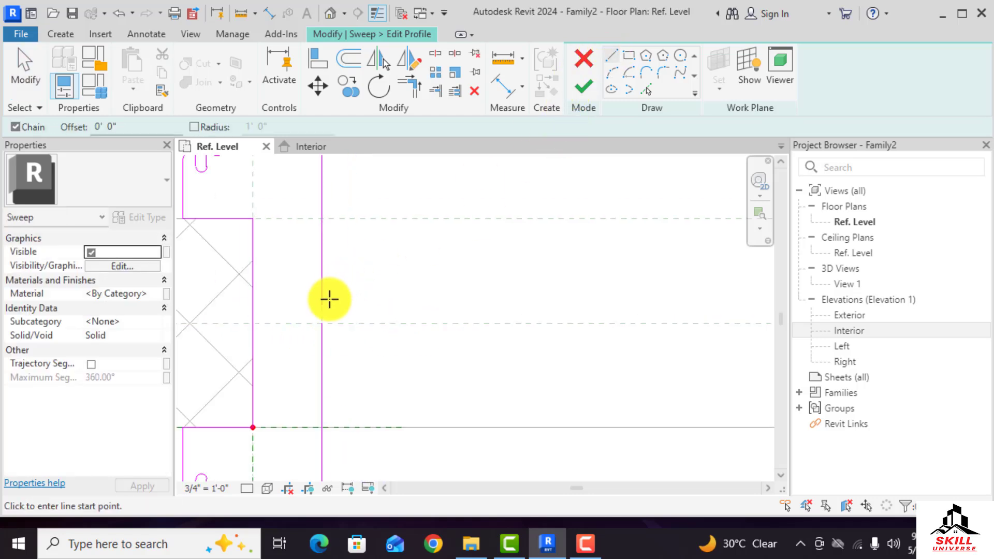
pyautogui.click(322, 306)
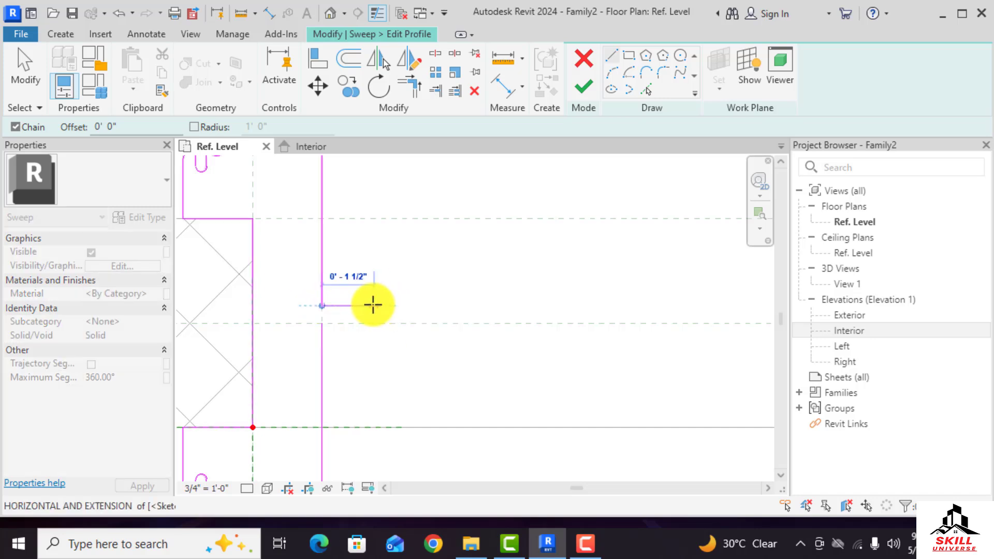
pyautogui.write('1')
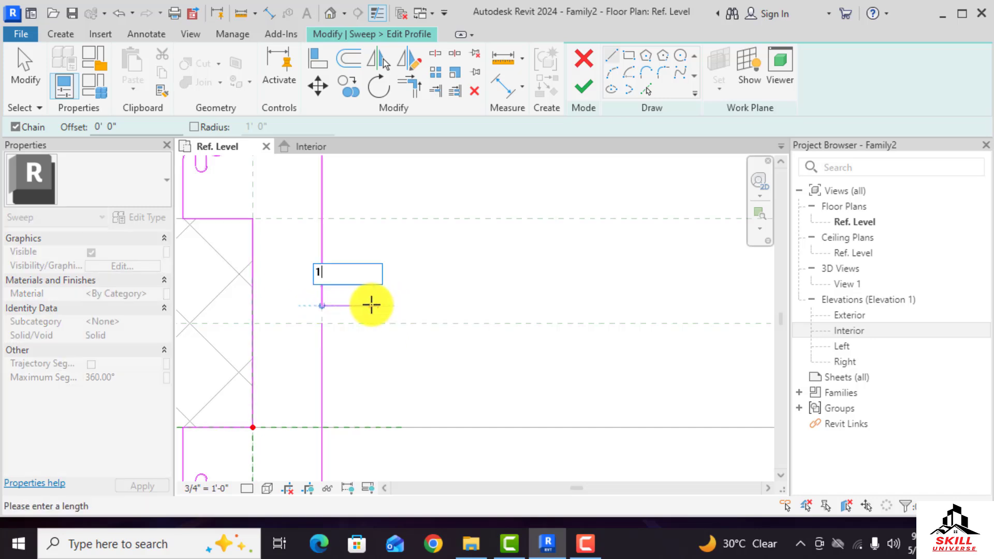
pyautogui.press('Return')
pyautogui.scroll(4, 371, 307)
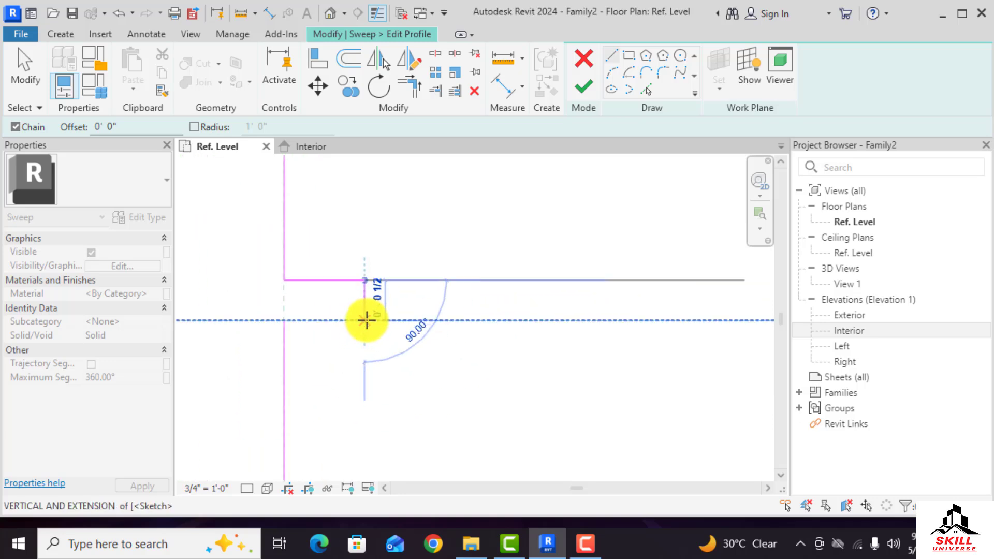
pyautogui.click(366, 320)
pyautogui.click(284, 320)
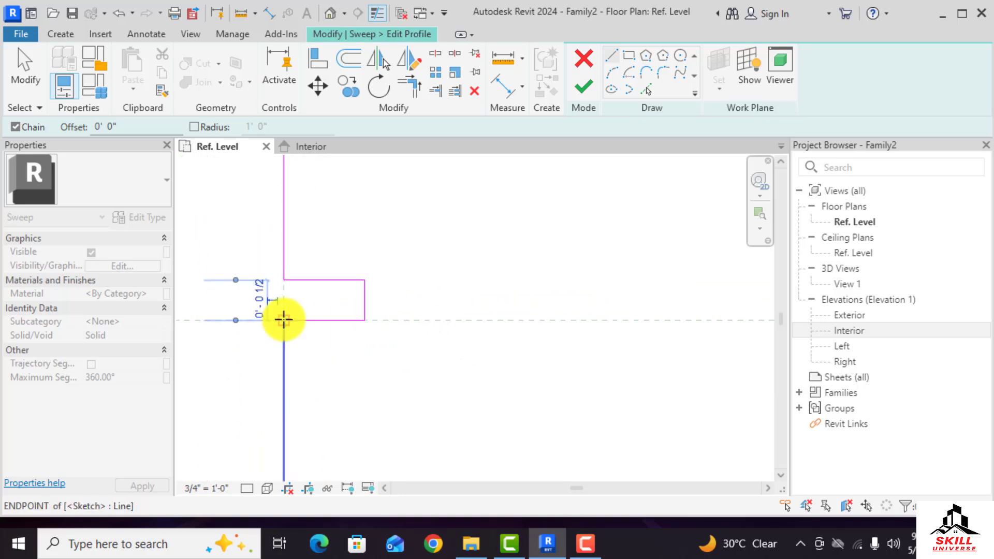
pyautogui.scroll(-3, 397, 356)
pyautogui.scroll(-3, 396, 356)
pyautogui.press('Escape')
pyautogui.press('Escape')
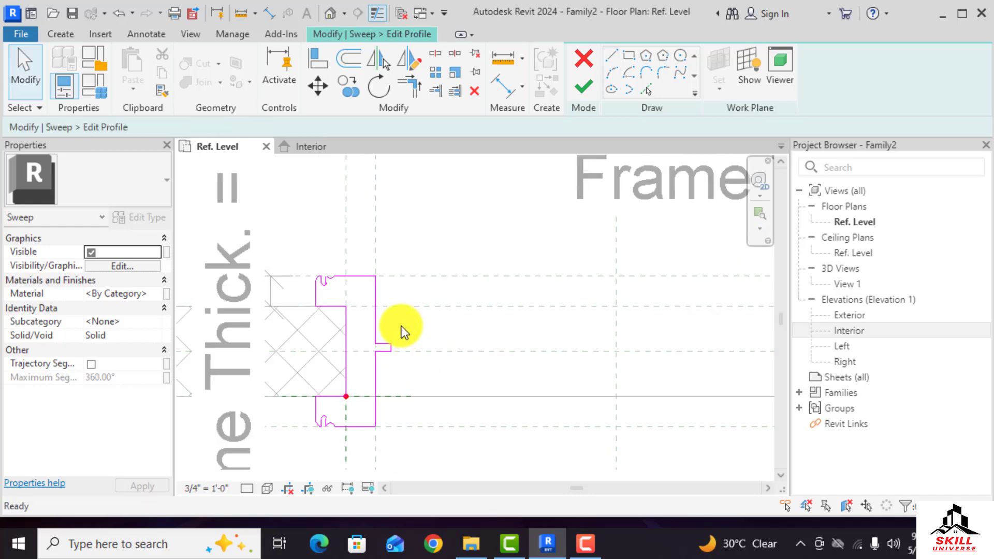
# Zoom in and out to examine the finished frame profile against the wall opening
pyautogui.scroll(3, 380, 317)
pyautogui.scroll(-3, 315, 266)
pyautogui.scroll(2, 336, 362)
pyautogui.scroll(-1, 356, 322)
pyautogui.scroll(-1, 357, 321)
pyautogui.scroll(1, 355, 399)
pyautogui.scroll(-2, 366, 366)
pyautogui.scroll(2, 318, 362)
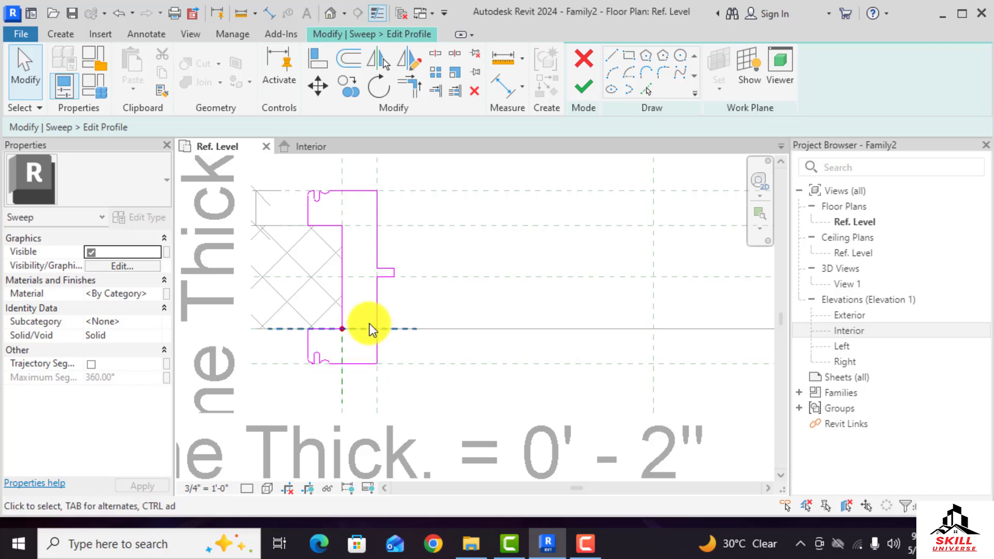
pyautogui.scroll(-2, 388, 253)
pyautogui.scroll(1, 343, 235)
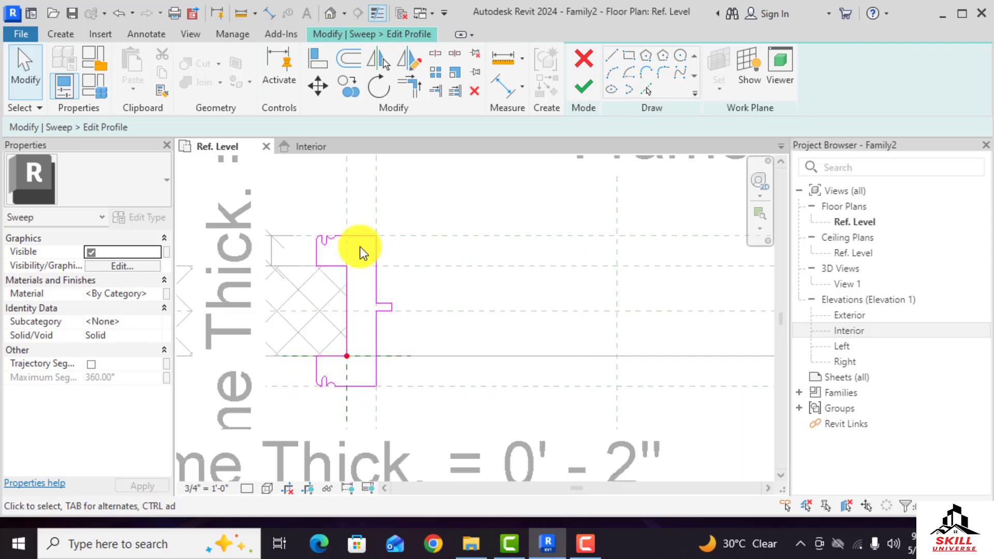
pyautogui.scroll(-1, 371, 285)
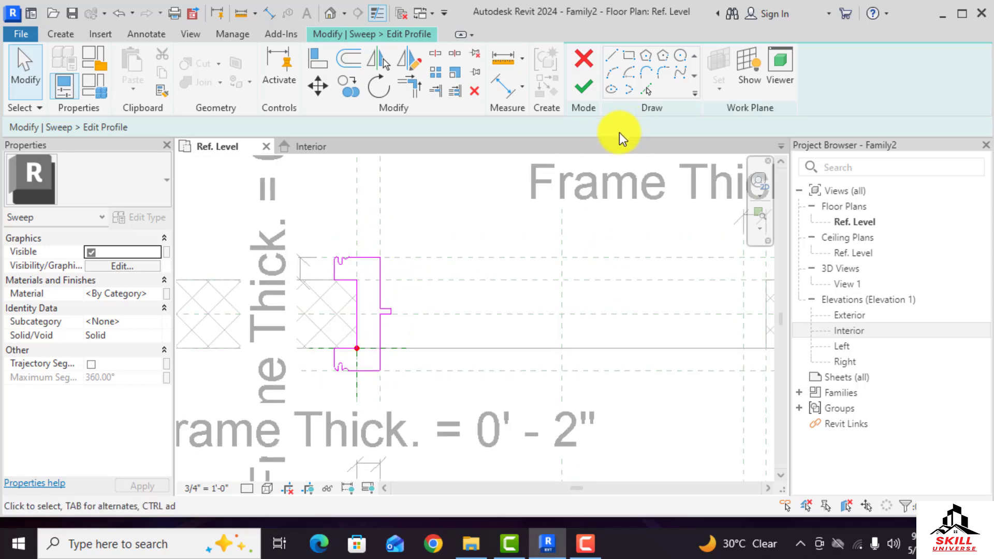
# Align the profile's inner vertical edge to the frame-thickness reference plane and lock it
pyautogui.click(319, 61)
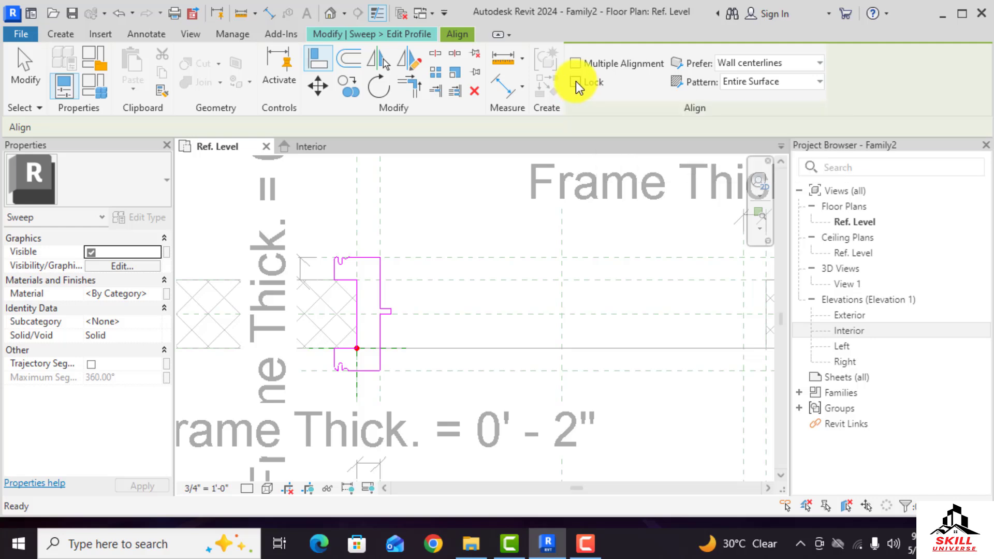
pyautogui.scroll(-2, 506, 315)
pyautogui.scroll(2, 451, 262)
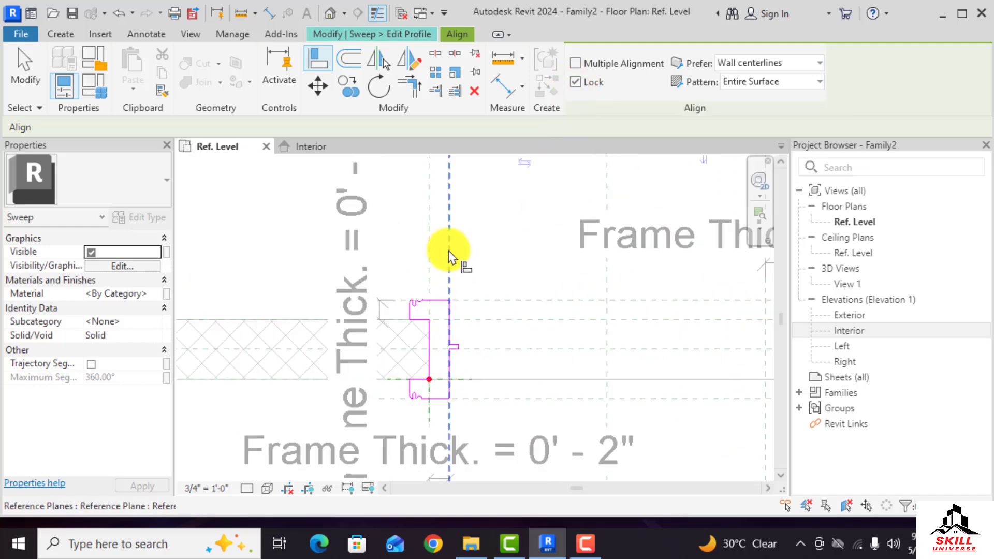
pyautogui.click(448, 248)
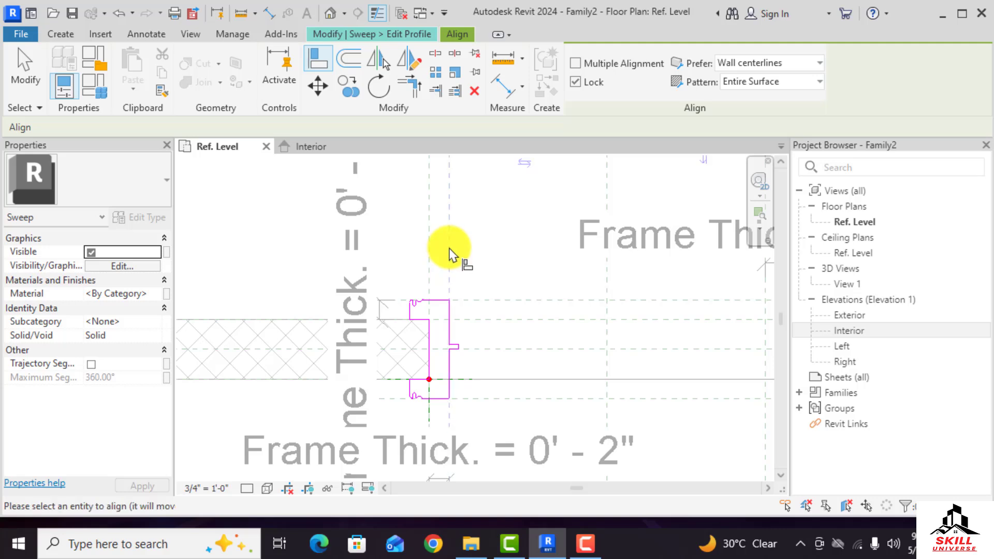
pyautogui.click(450, 319)
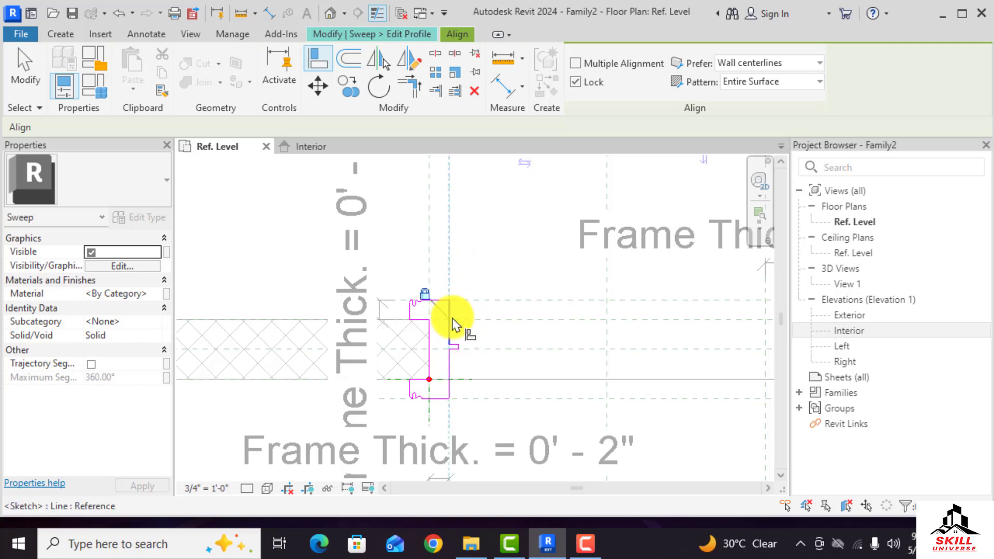
pyautogui.click(575, 82)
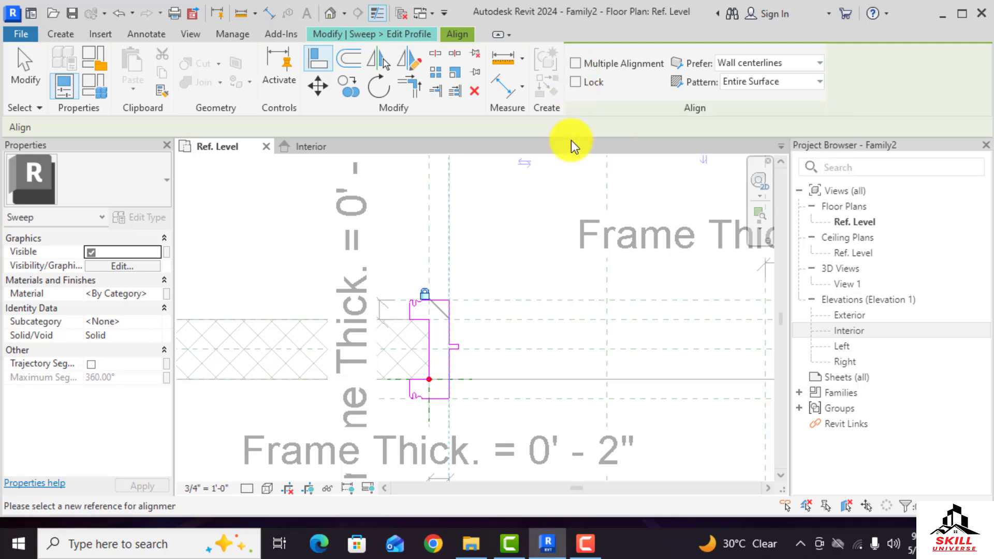
# Align the profile's left vertical edge to its reference plane and lock the alignment
pyautogui.click(430, 257)
pyautogui.scroll(3, 439, 339)
pyautogui.click(424, 345)
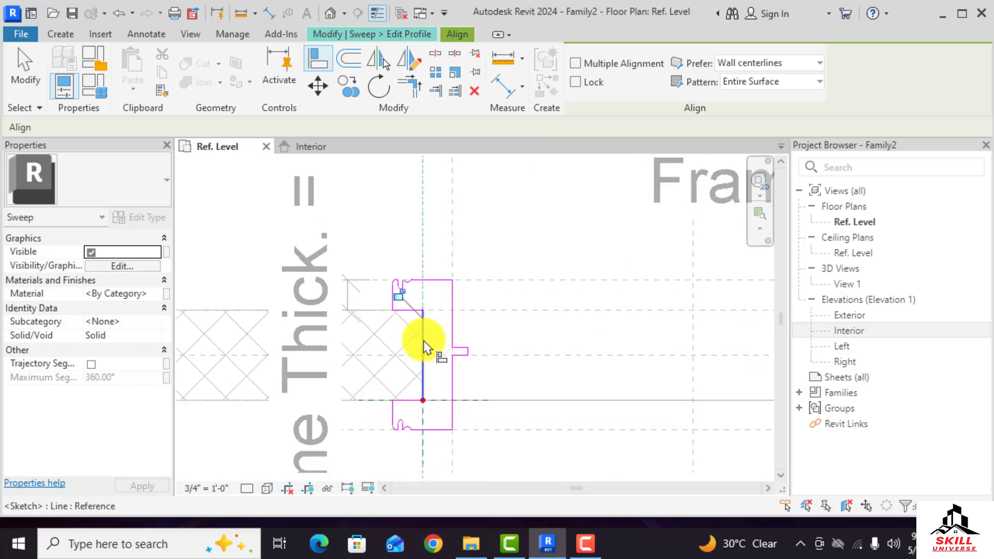
pyautogui.click(399, 299)
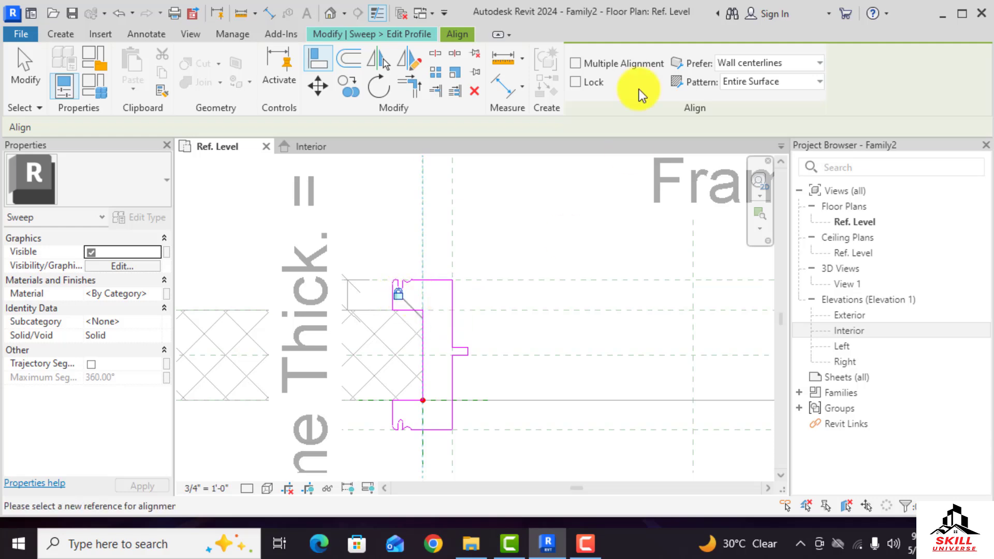
pyautogui.click(576, 83)
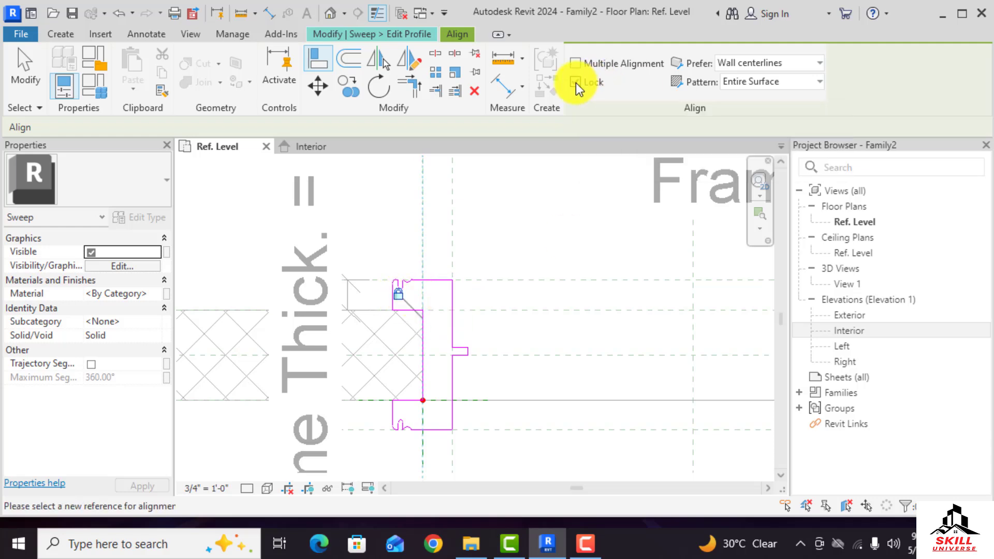
# Align and lock the profile's top edge to the upper horizontal reference plane
pyautogui.scroll(2, 437, 312)
pyautogui.click(537, 310)
pyautogui.click(407, 310)
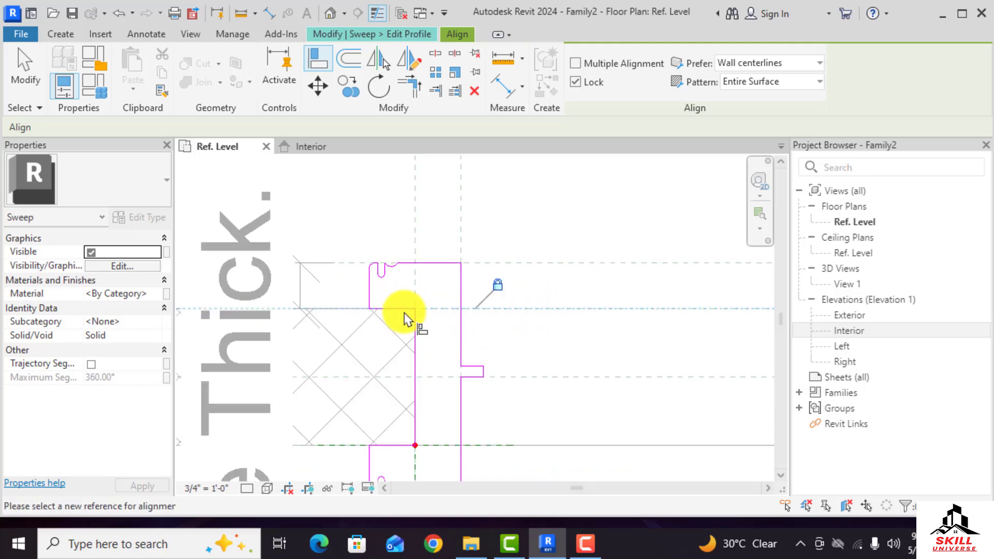
pyautogui.click(510, 263)
pyautogui.click(437, 264)
pyautogui.click(539, 262)
pyautogui.scroll(4, 356, 263)
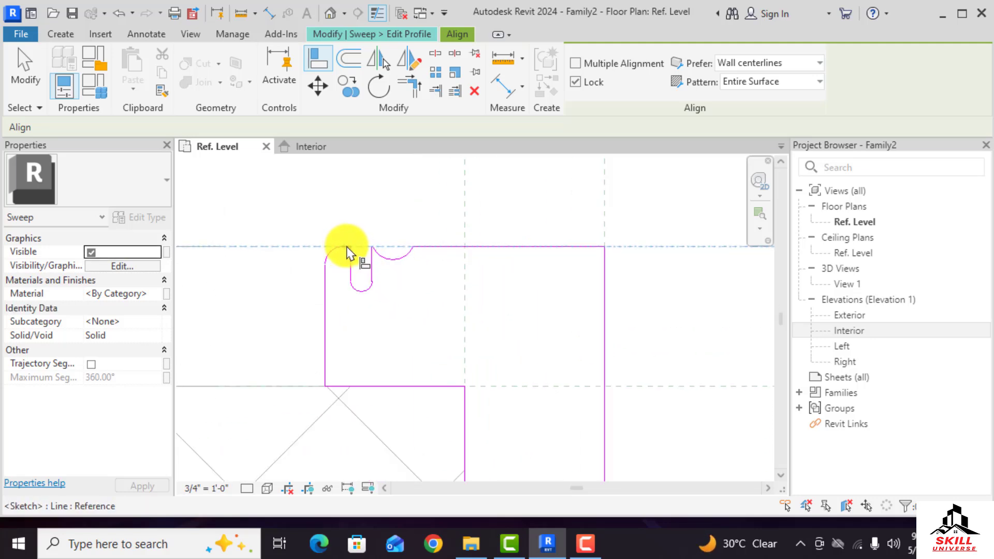
pyautogui.click(347, 253)
# Align and lock the profile's bottom edge to the lower horizontal reference plane
pyautogui.scroll(-5, 401, 211)
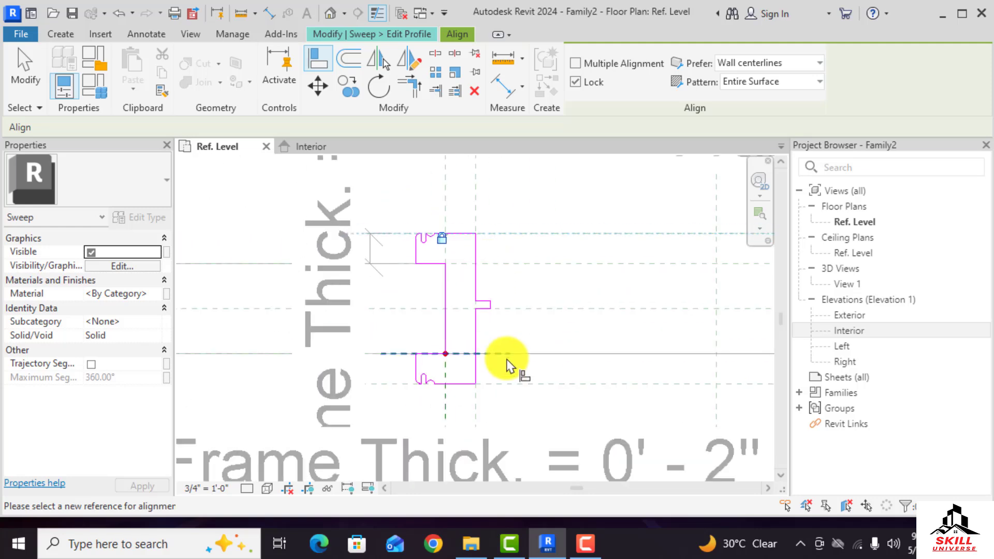
pyautogui.scroll(2, 507, 365)
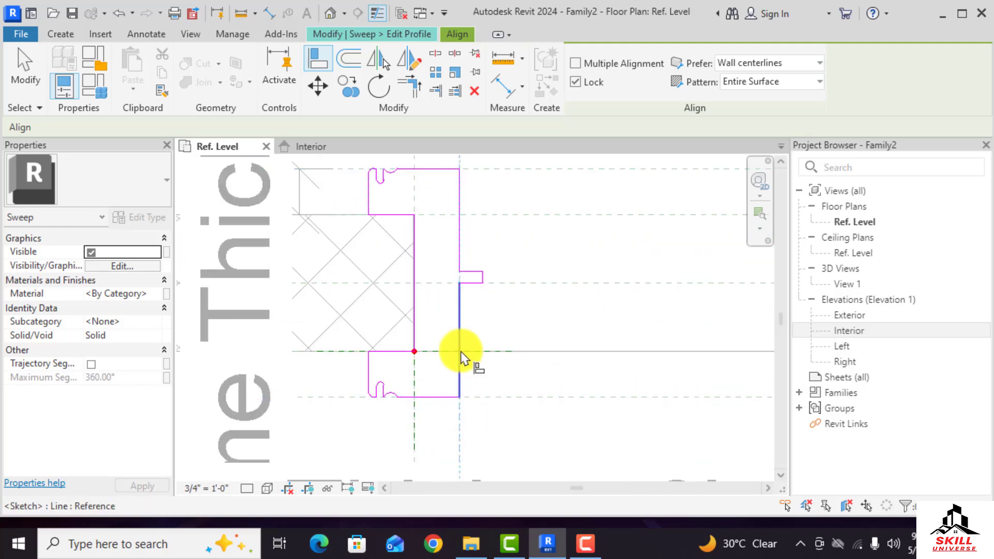
pyautogui.click(484, 399)
pyautogui.scroll(3, 437, 402)
pyautogui.click(446, 388)
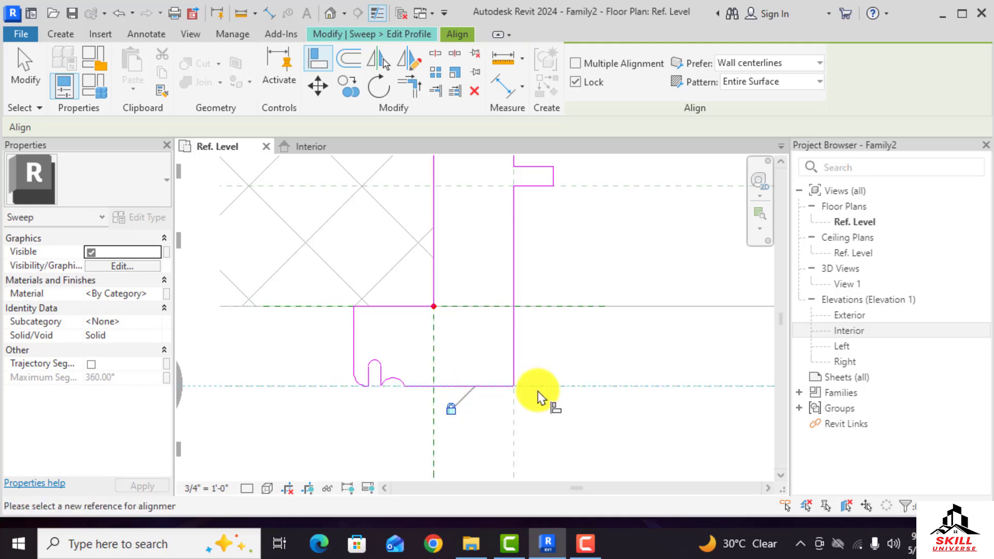
# Zoom around the sketch to review the locked profile alignments
pyautogui.scroll(4, 361, 392)
pyautogui.scroll(-4, 375, 392)
pyautogui.scroll(3, 505, 389)
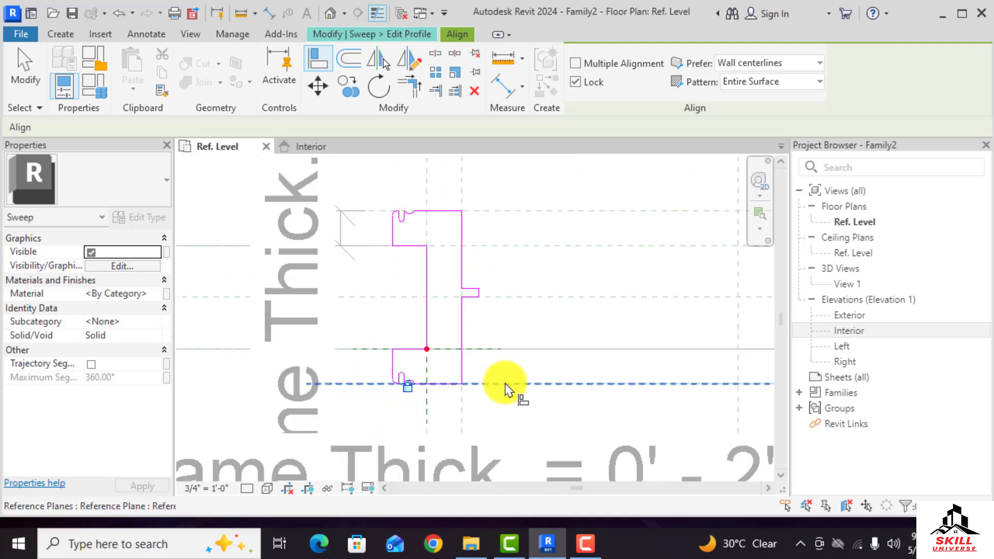
pyautogui.scroll(3, 404, 222)
pyautogui.scroll(-4, 422, 255)
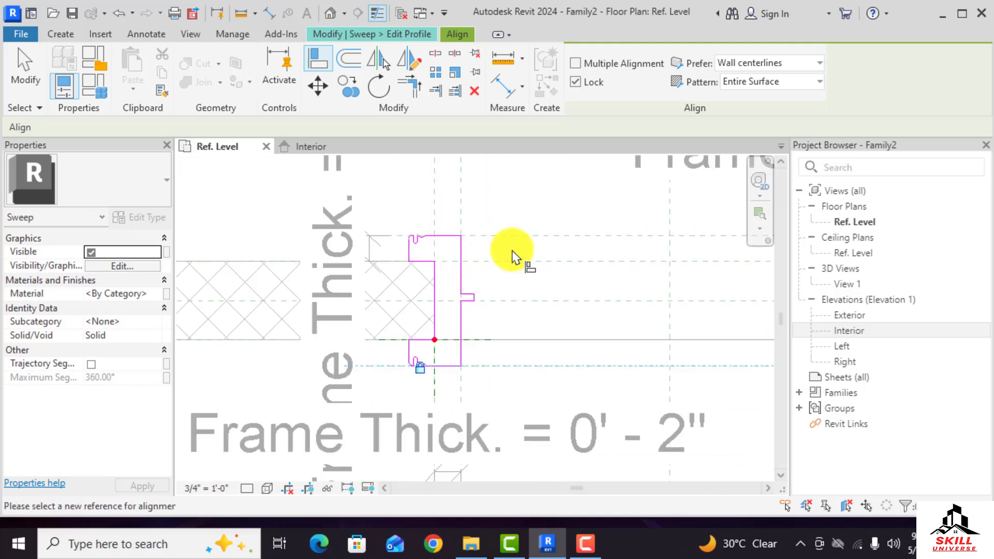
pyautogui.scroll(-3, 512, 251)
pyautogui.scroll(-4, 404, 277)
pyautogui.scroll(3, 670, 265)
pyautogui.scroll(3, 619, 263)
pyautogui.scroll(-5, 609, 274)
pyautogui.press('Escape')
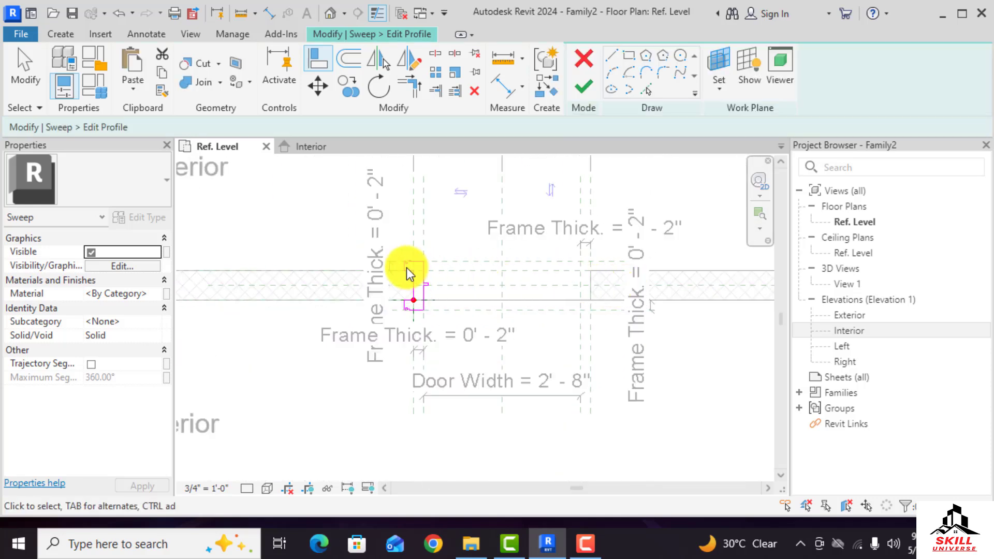
pyautogui.scroll(5, 407, 264)
pyautogui.scroll(-3, 428, 272)
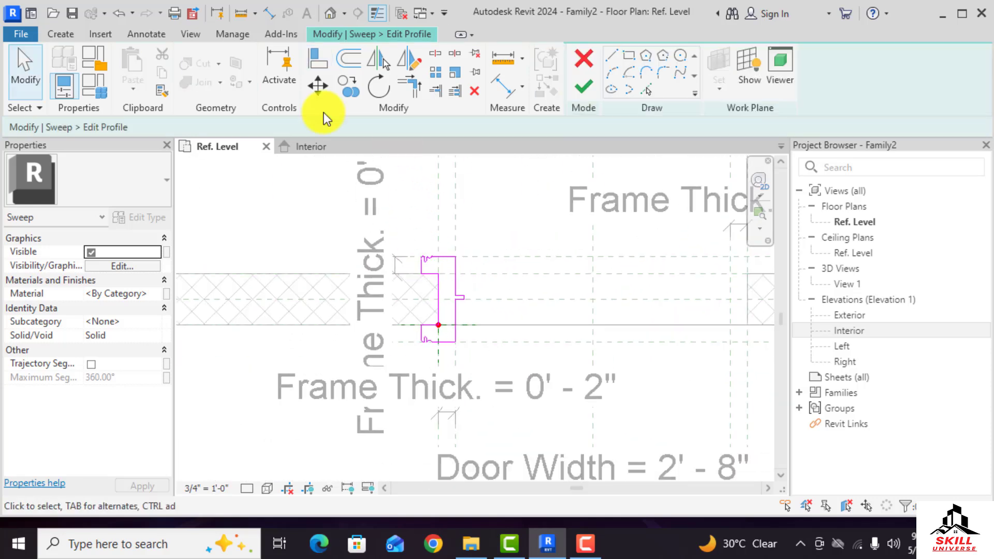
# Draw a vertical reference plane along the profile's outer left edge
pyautogui.click(68, 35)
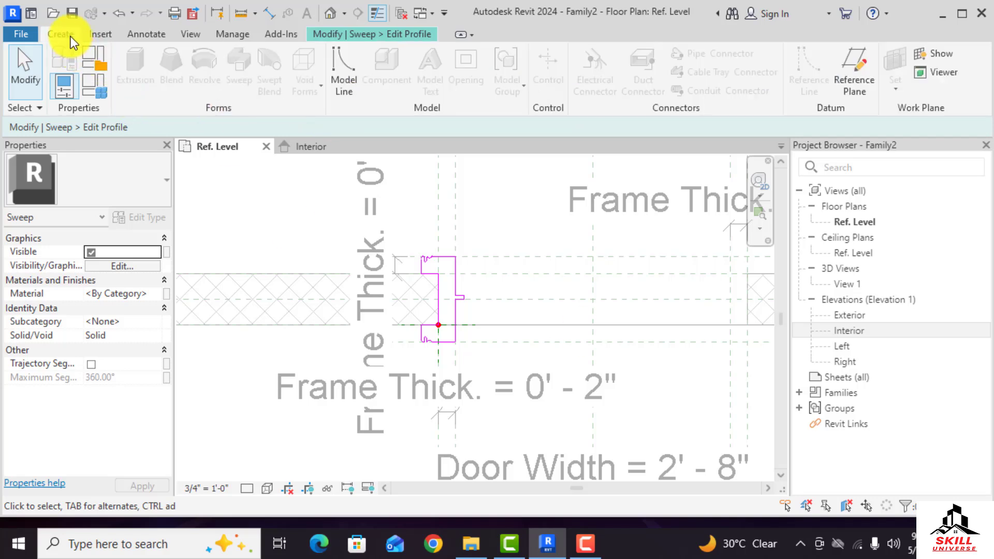
pyautogui.click(854, 78)
pyautogui.scroll(3, 415, 287)
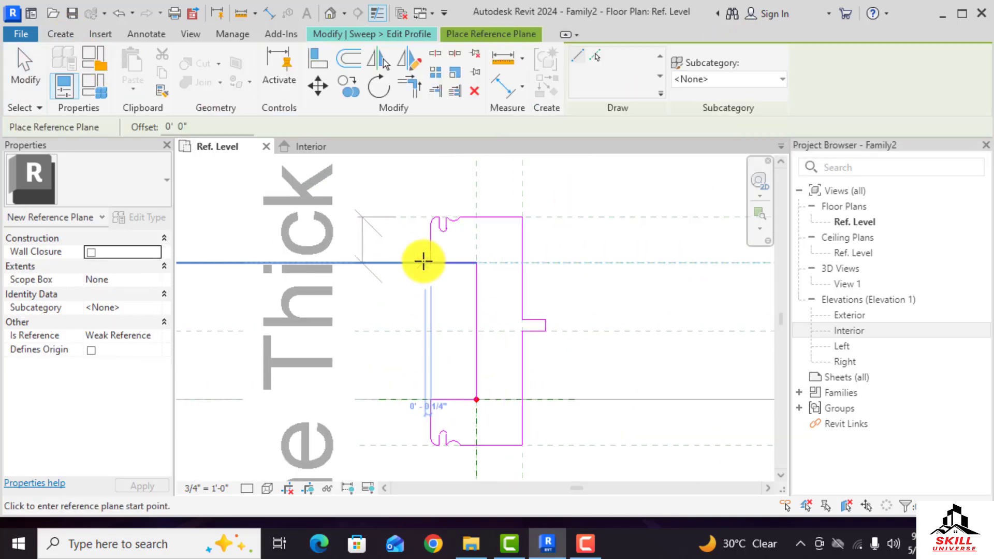
pyautogui.click(429, 220)
pyautogui.scroll(-3, 430, 385)
pyautogui.click(430, 417)
pyautogui.scroll(4, 444, 306)
pyautogui.press('Escape')
pyautogui.press('Escape')
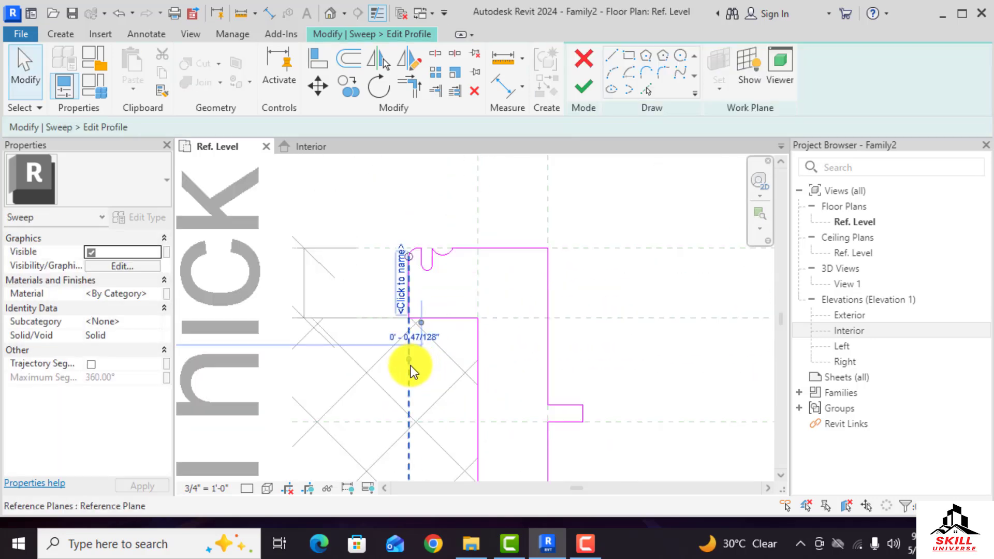
# Extend the new reference plane's top end upward past the profile
pyautogui.click(412, 366)
pyautogui.moveTo(408, 250); pyautogui.dragTo(409, 178)
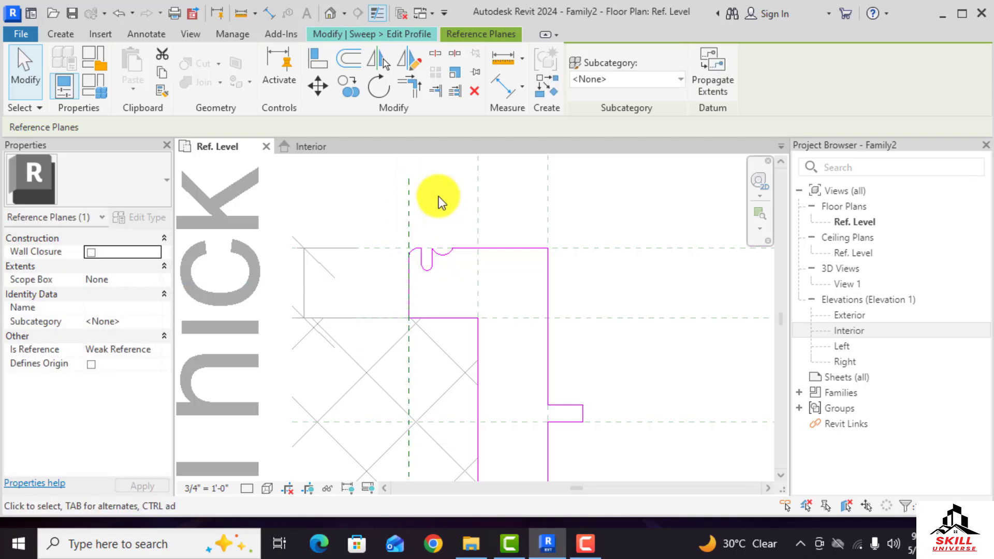
pyautogui.press('Escape')
pyautogui.scroll(-2, 439, 196)
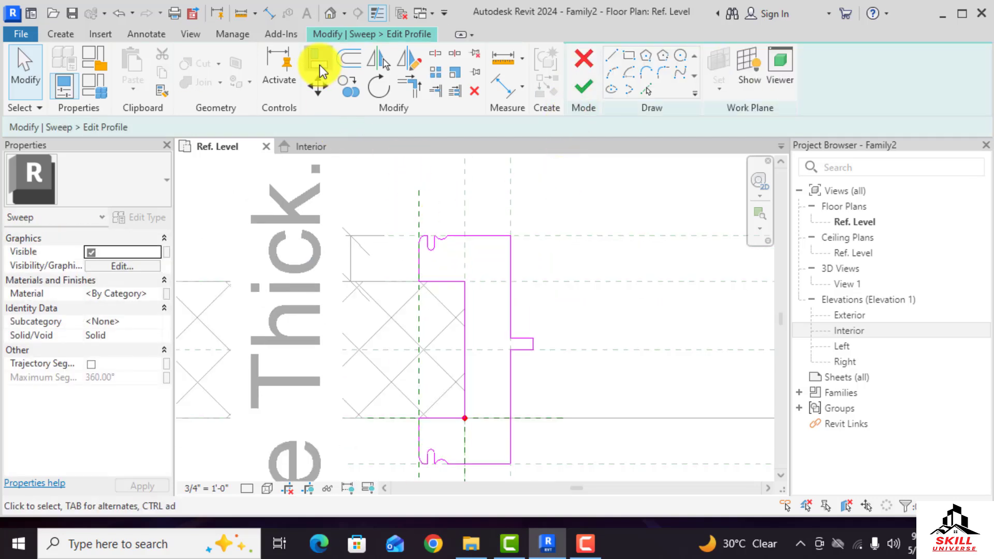
# Align and lock the profile's outer left edge to the new vertical reference plane
pyautogui.click(318, 61)
pyautogui.click(420, 210)
pyautogui.click(419, 263)
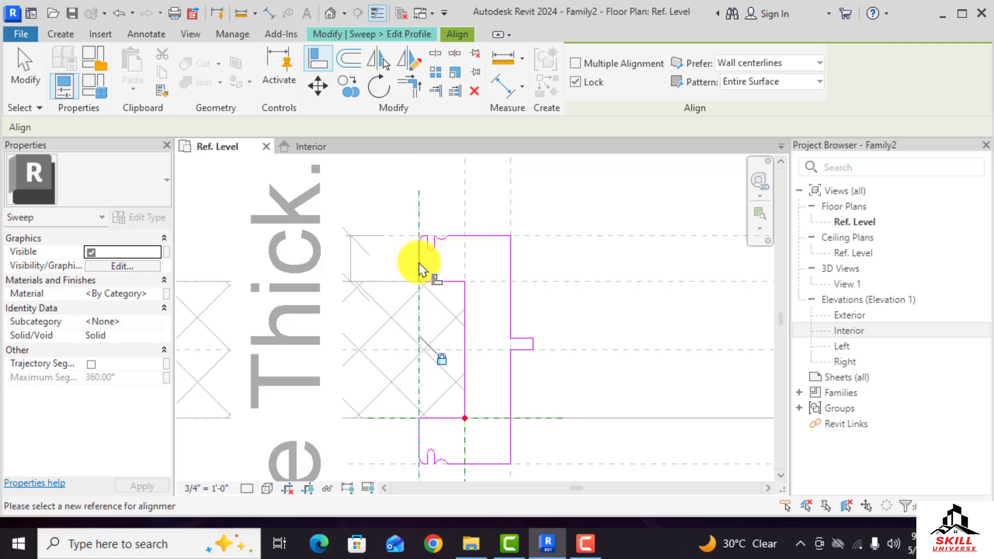
pyautogui.scroll(-2, 420, 263)
pyautogui.scroll(2, 454, 370)
pyautogui.click(435, 358)
pyautogui.click(436, 290)
# Align the lower outer left edge of the profile to the same vertical reference plane
pyautogui.scroll(-3, 406, 345)
pyautogui.scroll(2, 492, 324)
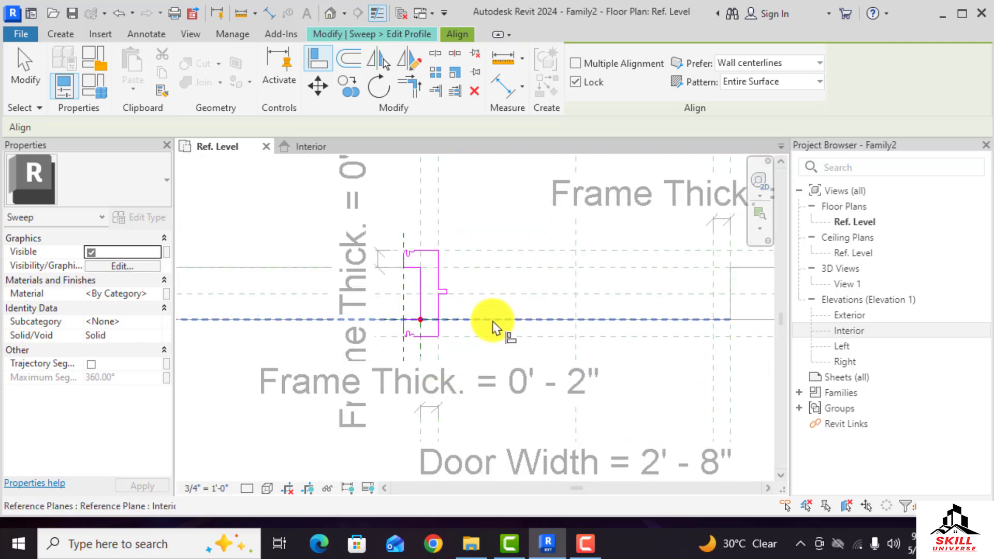
pyautogui.click(400, 368)
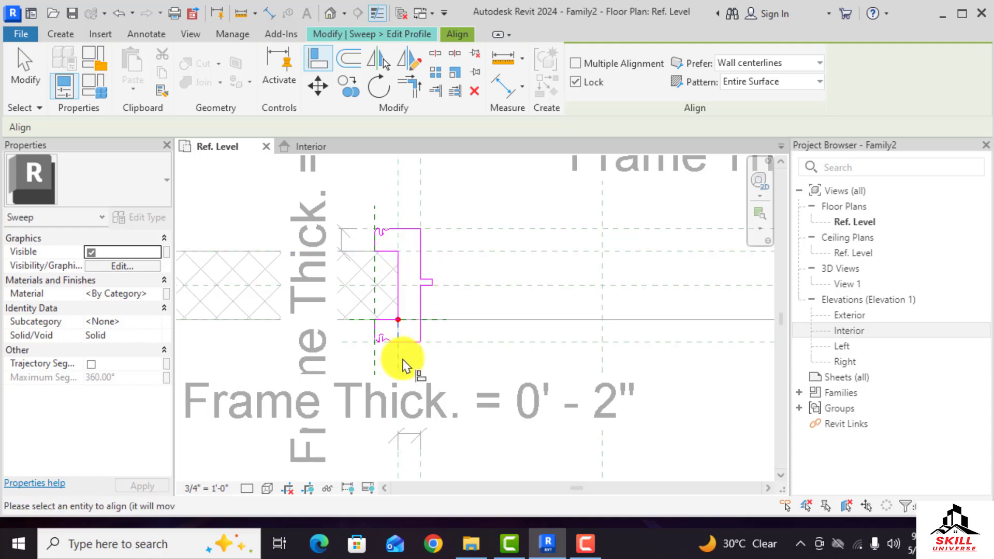
pyautogui.click(398, 293)
pyautogui.scroll(-1, 290, 306)
pyautogui.scroll(-1, 292, 310)
pyautogui.press('Escape')
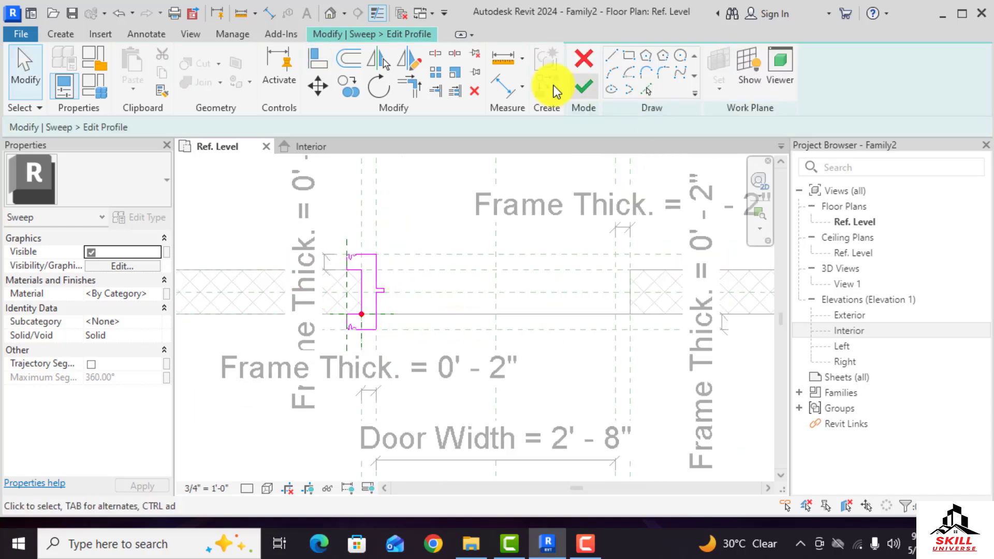
# Finish the profile sketch and complete the frame sweep
pyautogui.click(582, 87)
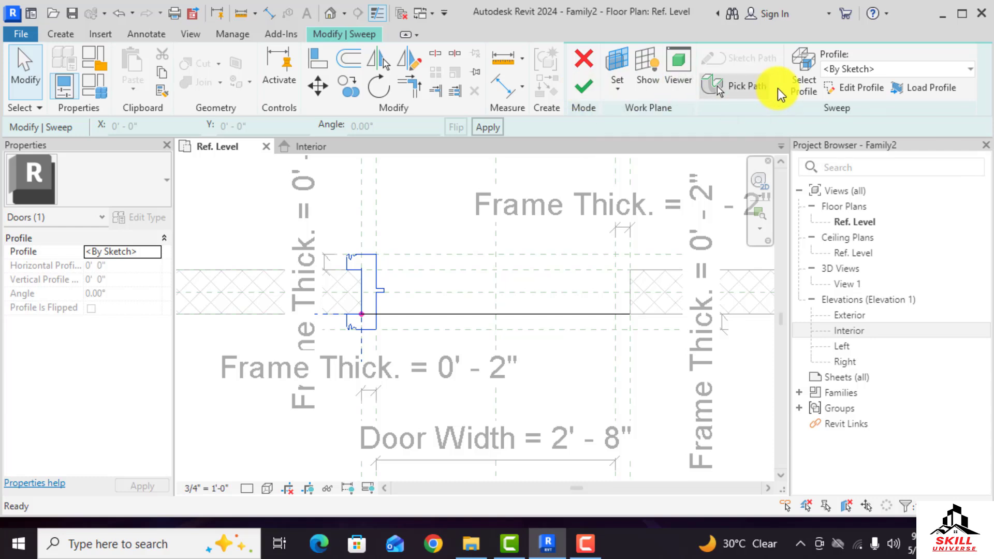
pyautogui.click(583, 90)
pyautogui.click(448, 321)
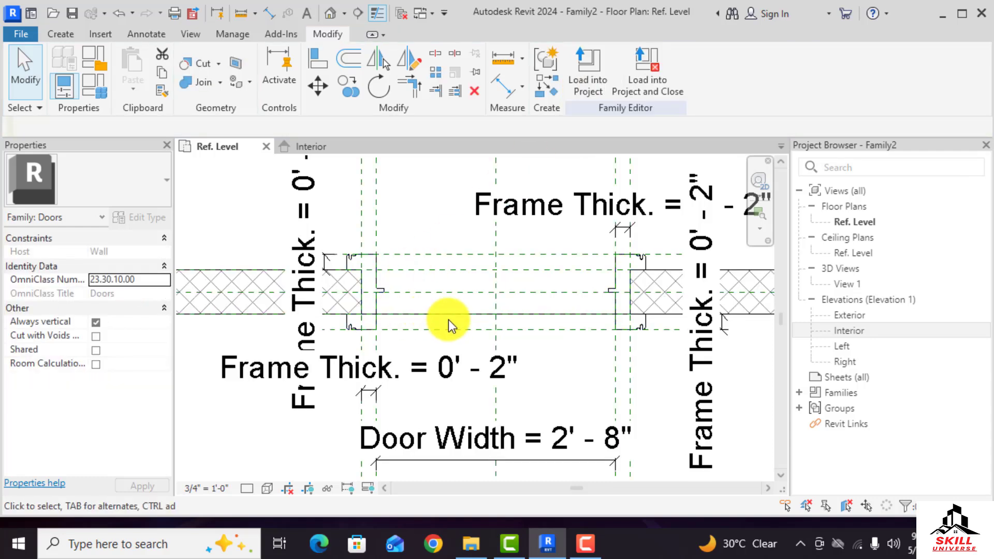
pyautogui.scroll(-2, 326, 287)
pyautogui.scroll(4, 461, 303)
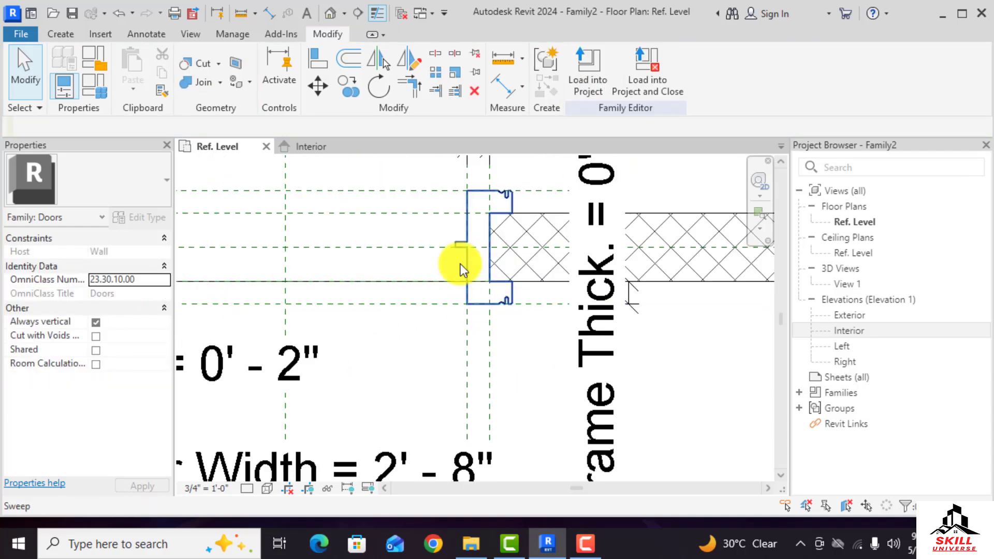
# Open the Interior elevation and display it with a shaded visual style
pyautogui.click(311, 147)
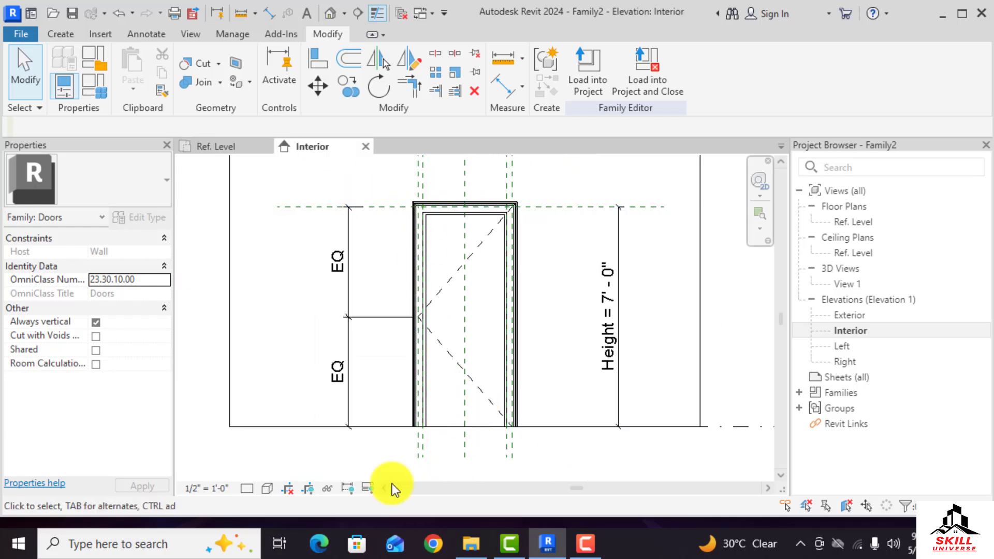
pyautogui.click(250, 489)
pyautogui.click(266, 473)
pyautogui.click(266, 487)
pyautogui.click(289, 472)
pyautogui.scroll(2, 454, 412)
pyautogui.scroll(-2, 418, 359)
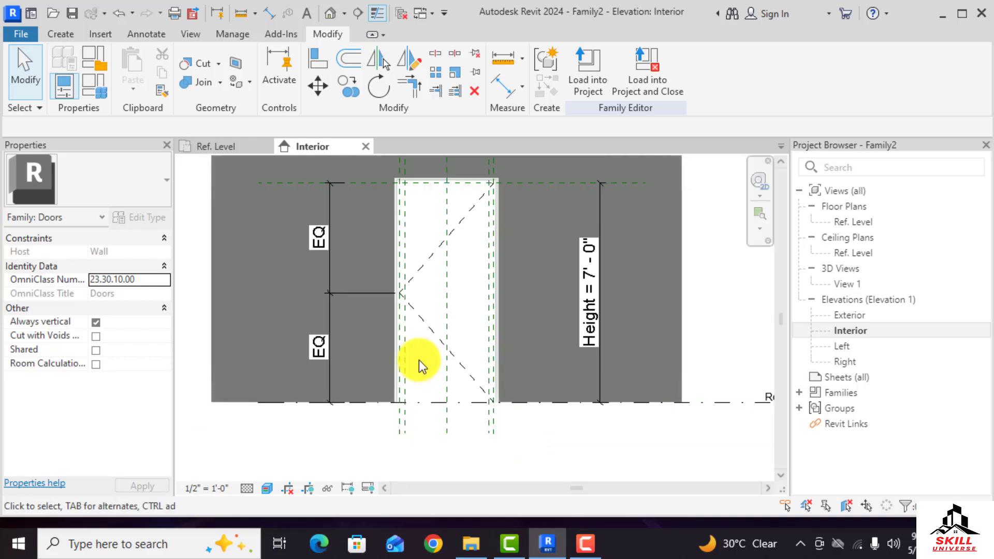
# Select the frame sweep and create a new material for it in the Material Browser
pyautogui.click(409, 187)
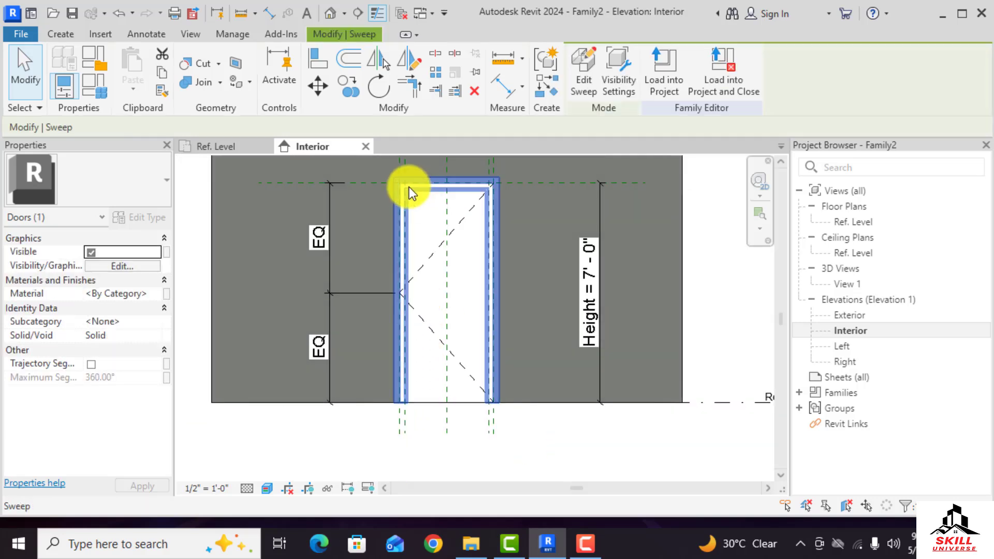
pyautogui.click(159, 293)
pyautogui.click(159, 293)
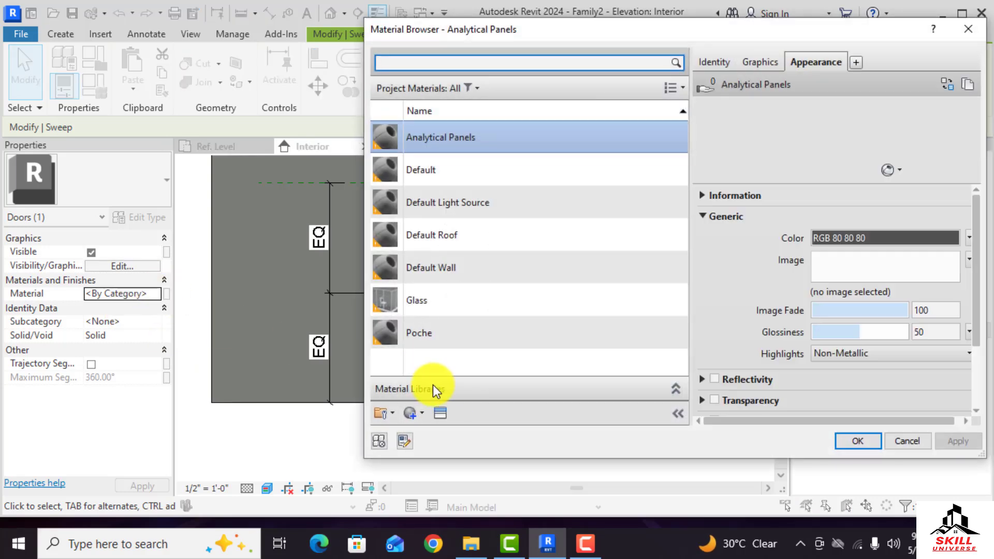
pyautogui.click(421, 417)
pyautogui.click(440, 434)
# Rename the new material to "Frame Material"
pyautogui.rightClick(467, 241)
pyautogui.click(496, 301)
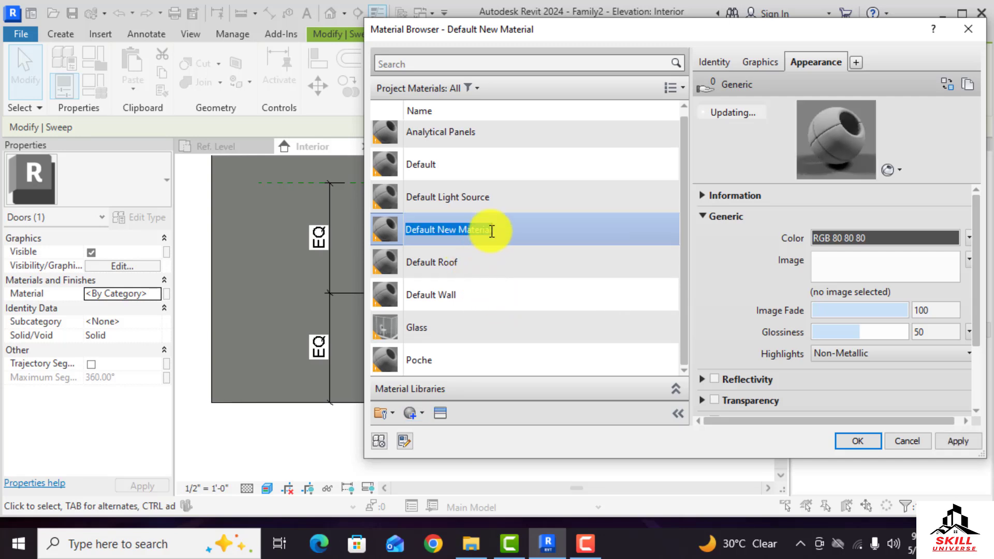
pyautogui.doubleClick(458, 236)
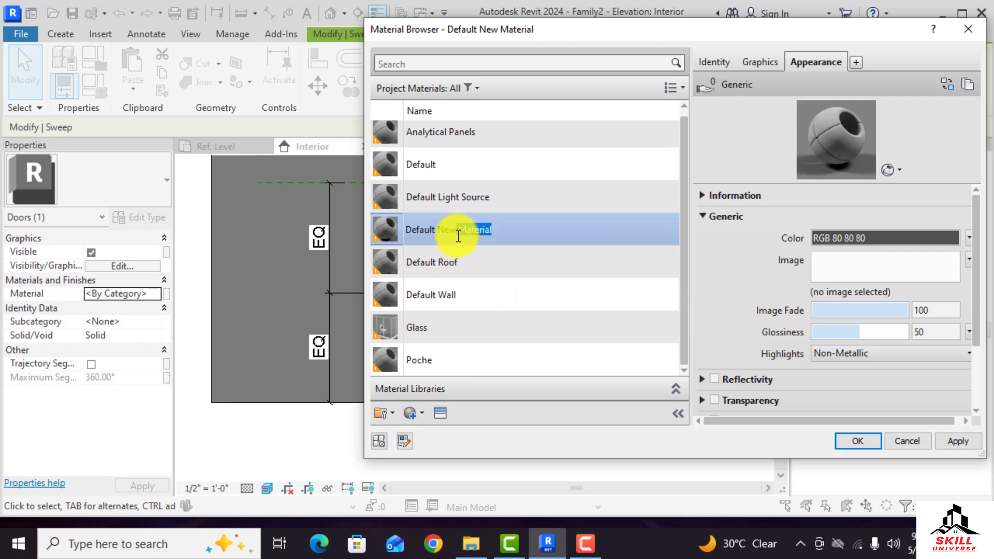
pyautogui.click(511, 228)
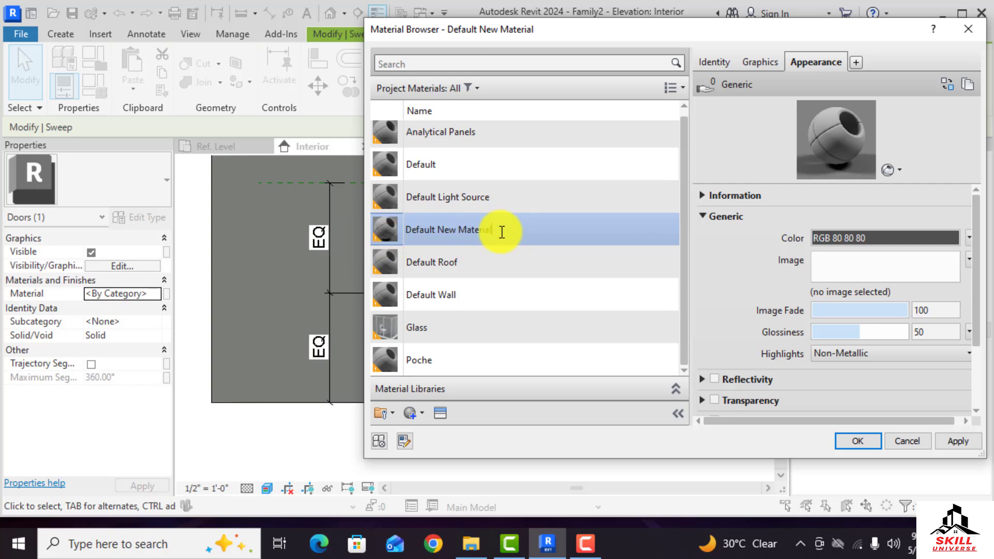
pyautogui.moveTo(502, 233); pyautogui.dragTo(389, 232)
pyautogui.moveTo(455, 231); pyautogui.dragTo(376, 233)
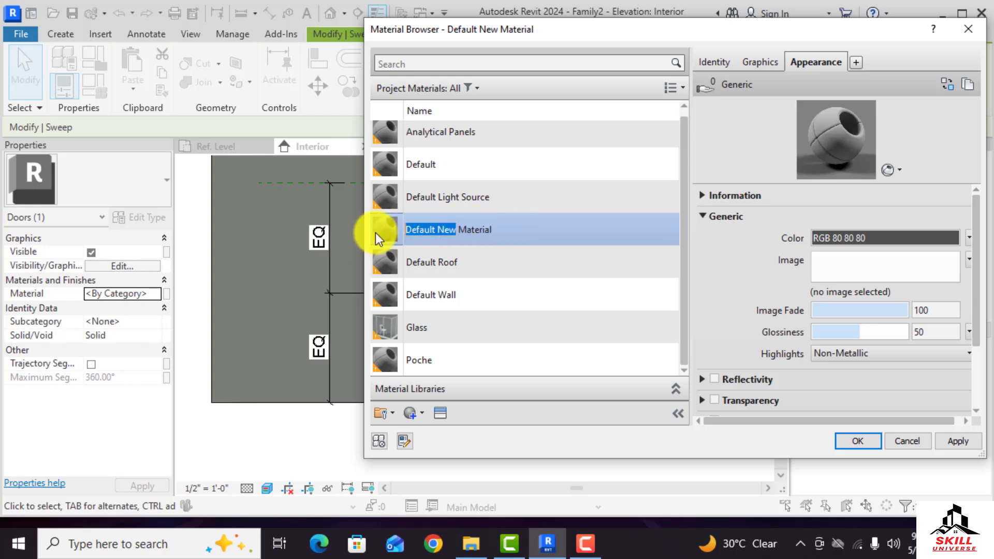
pyautogui.write('Frame')
# Give the material the Andiroba wood appearance asset and apply it to the sweep
pyautogui.click(441, 412)
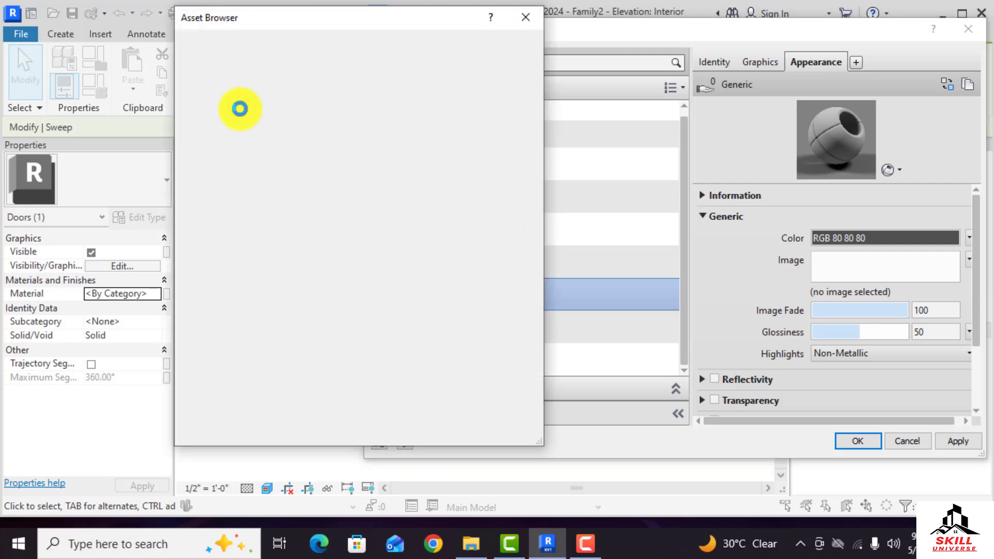
pyautogui.click(181, 132)
pyautogui.scroll(-4, 226, 398)
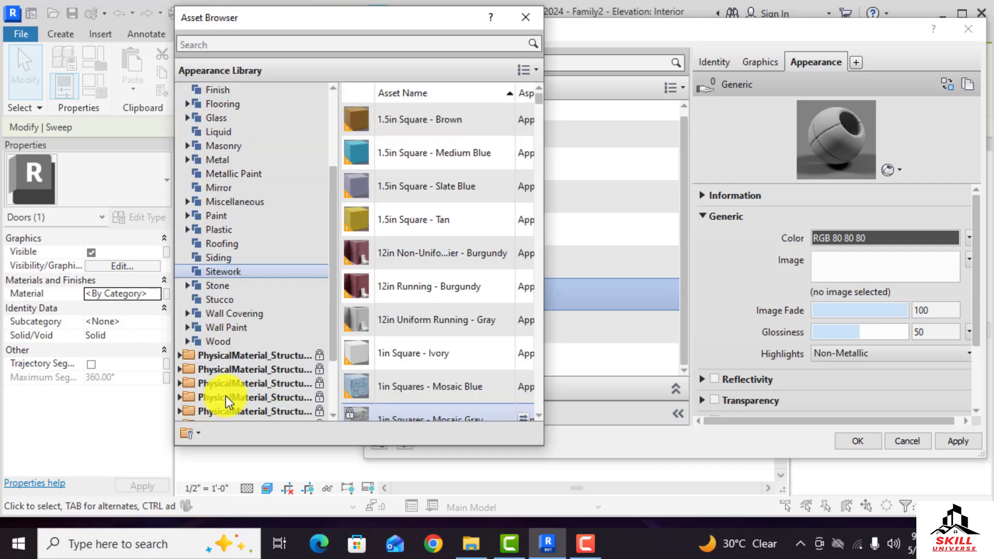
pyautogui.click(228, 256)
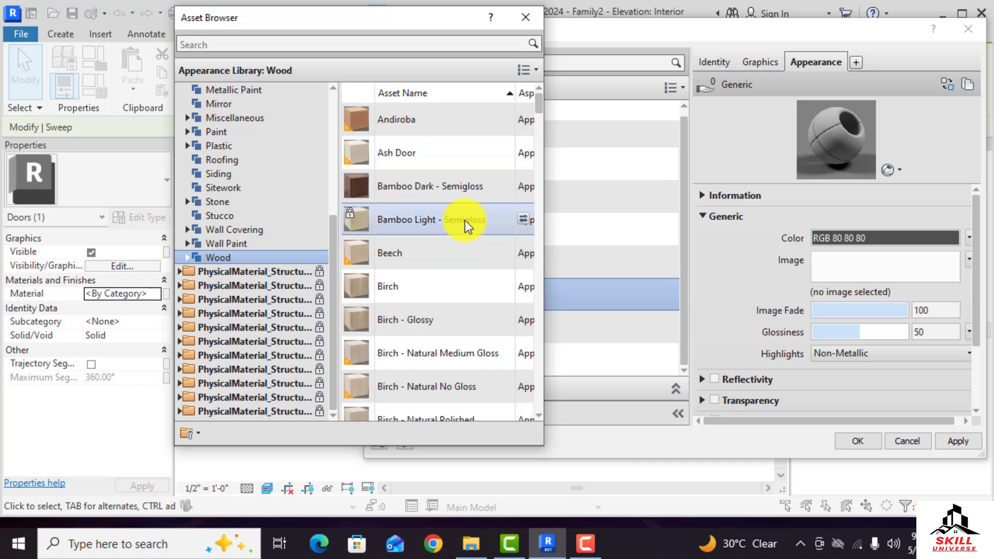
pyautogui.doubleClick(448, 123)
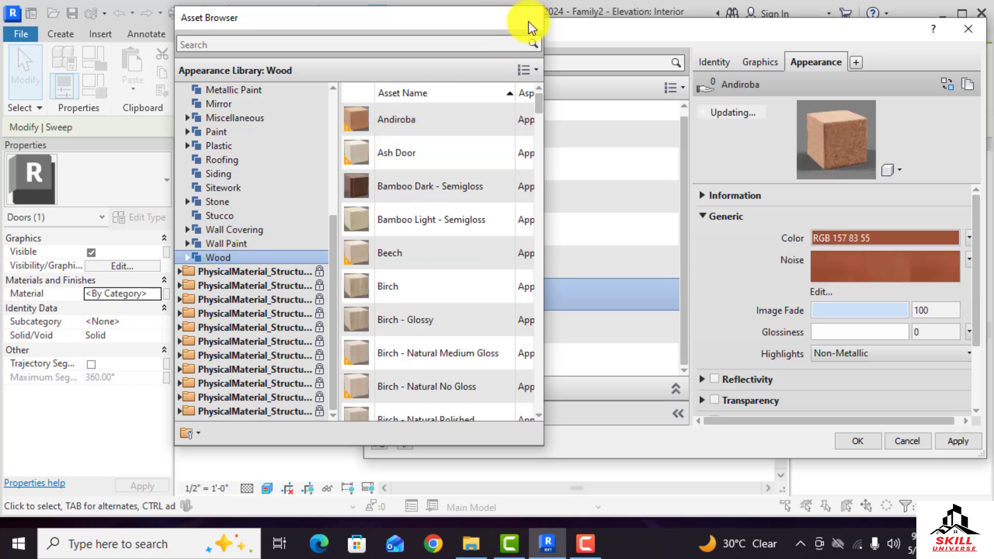
pyautogui.click(526, 18)
pyautogui.click(859, 441)
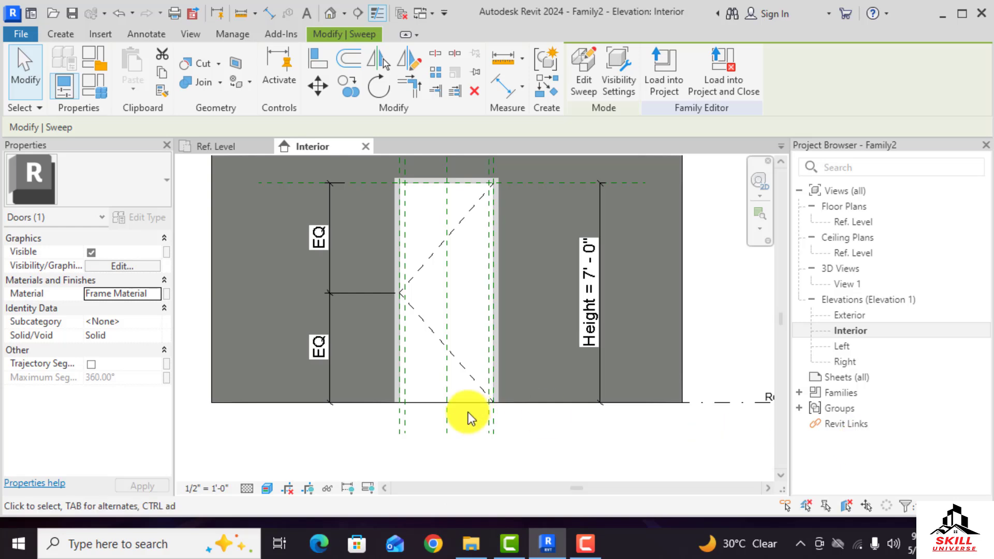
# Associate the sweep's material with a new type family parameter named "Frame Material"
pyautogui.click(167, 294)
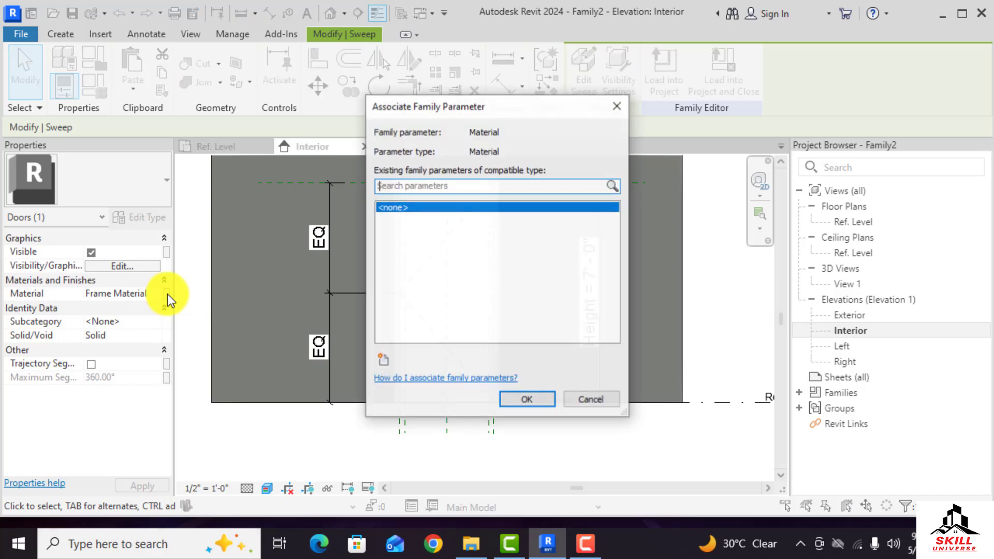
pyautogui.click(381, 361)
pyautogui.write('Material')
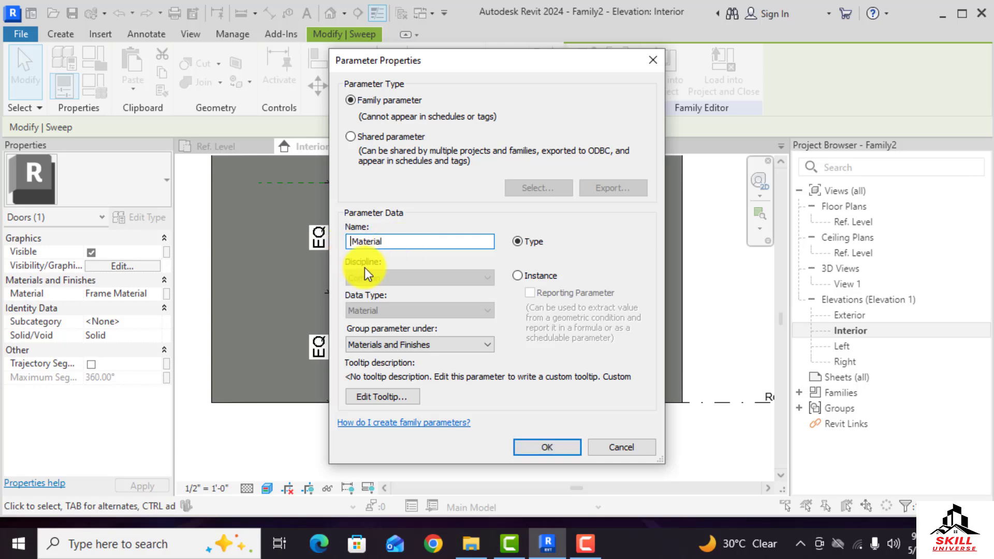
pyautogui.write('Frame')
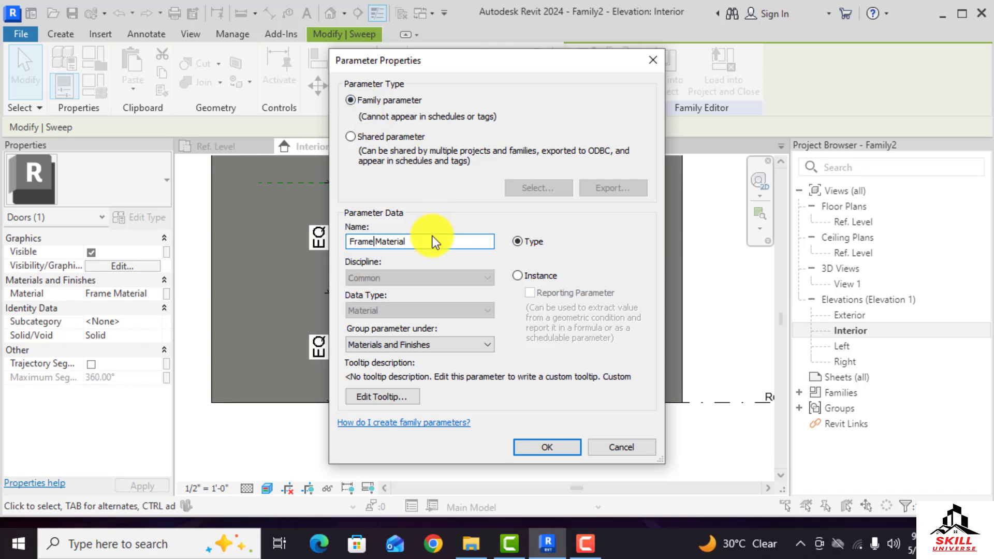
pyautogui.click(382, 101)
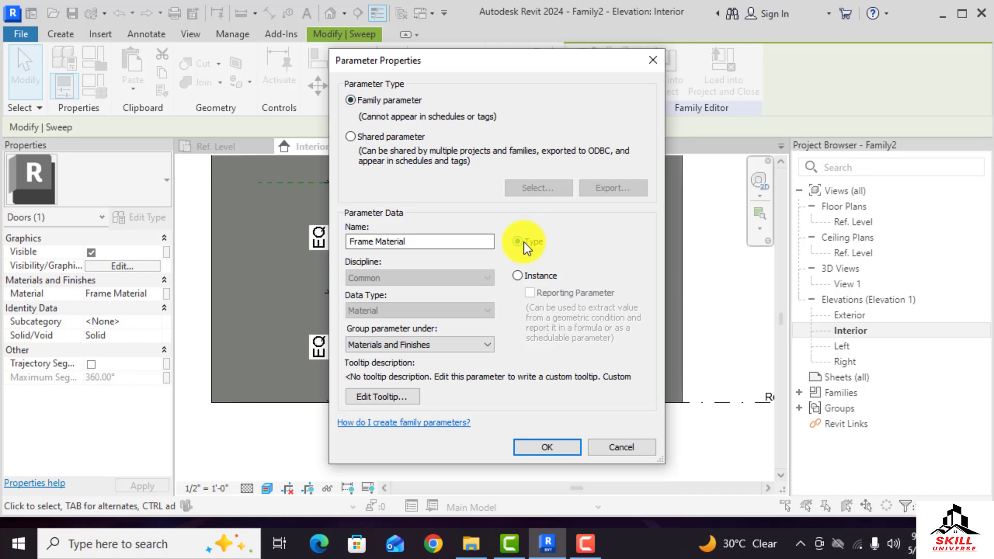
pyautogui.click(539, 446)
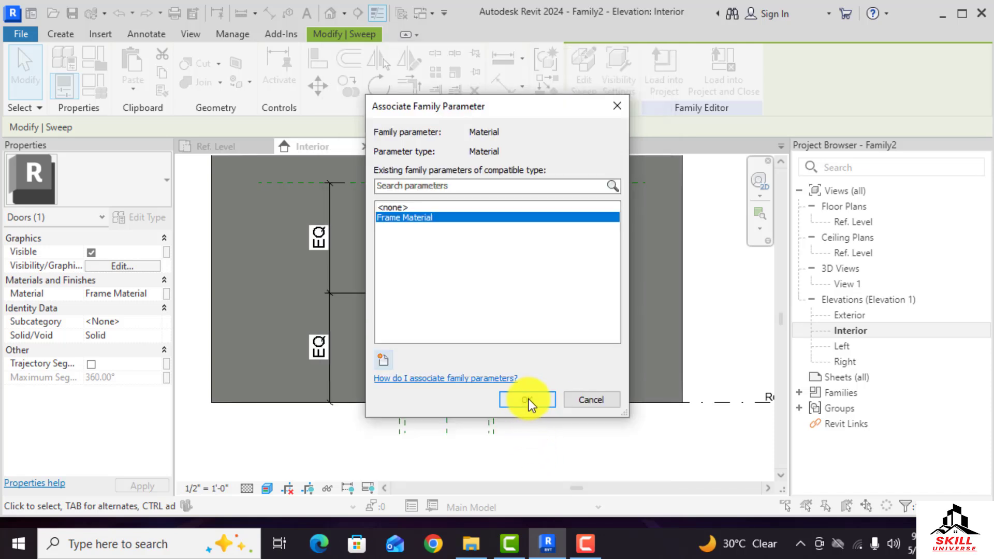
pyautogui.click(527, 399)
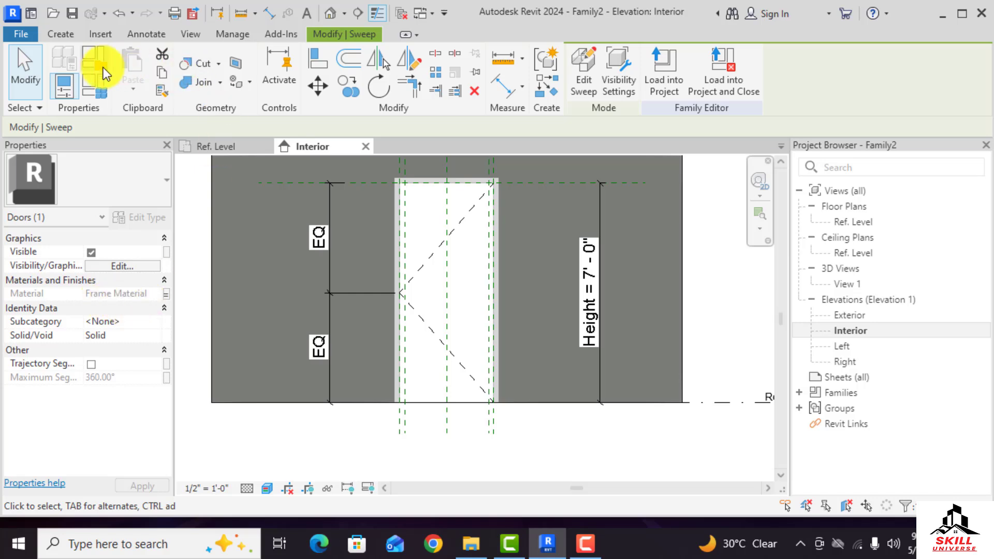
# Try to set the Frame Material parameter's value to the Frame Material material in Family Types
pyautogui.click(92, 86)
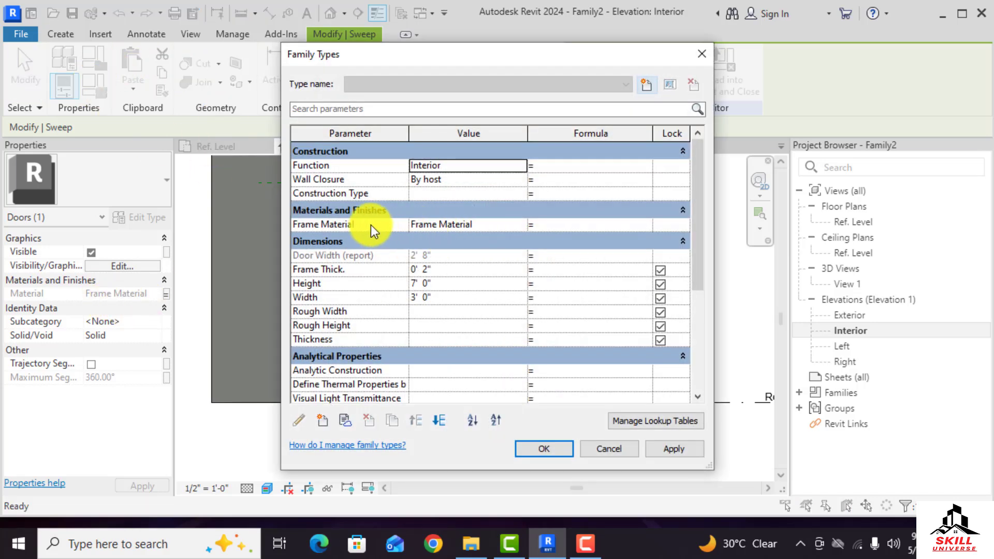
pyautogui.click(446, 225)
pyautogui.click(521, 225)
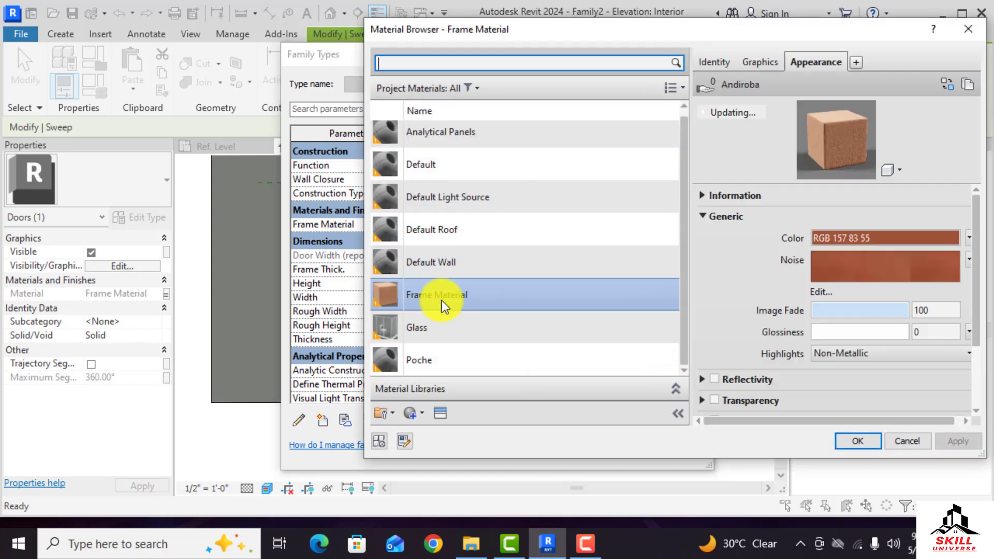
pyautogui.click(860, 442)
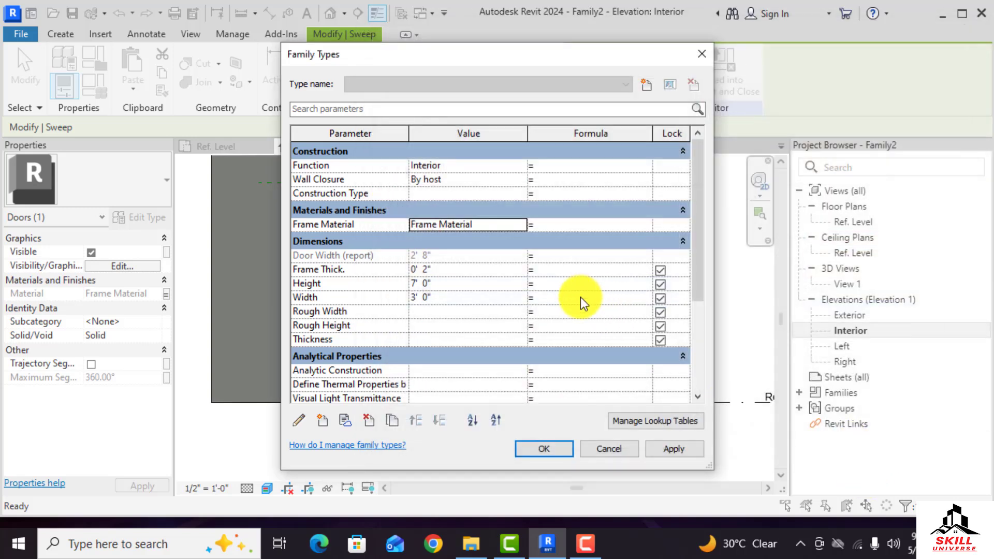
pyautogui.click(546, 449)
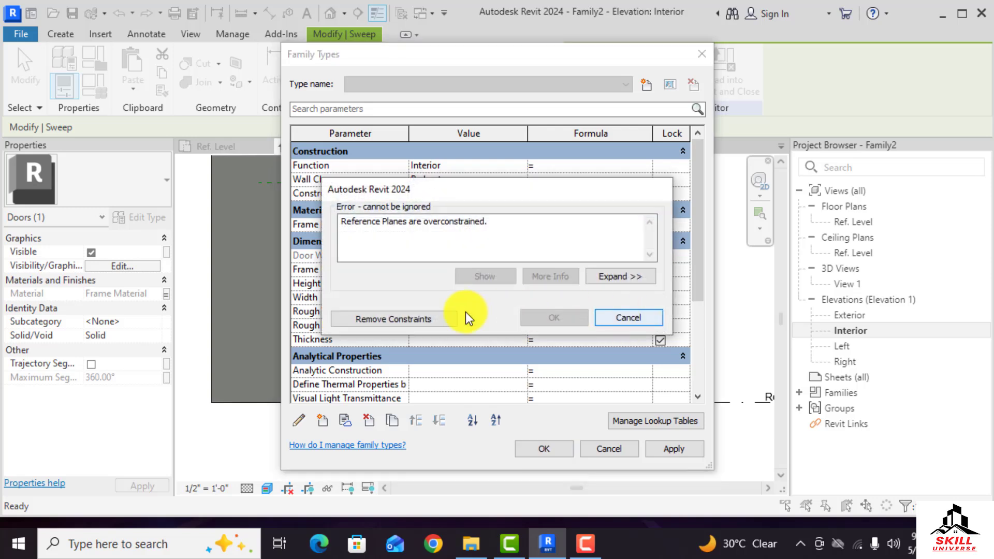
pyautogui.click(644, 317)
pyautogui.click(620, 452)
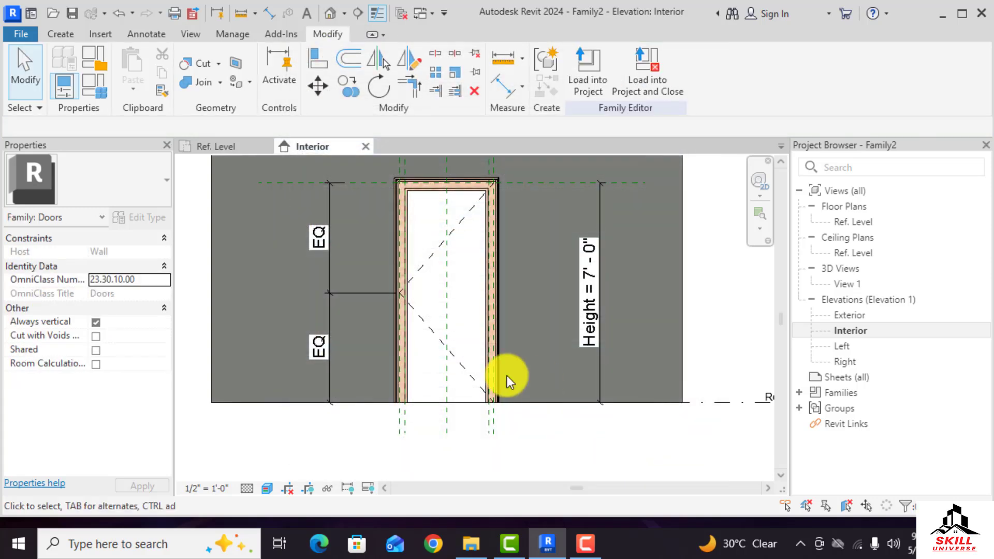
# Inspect the finished frame in the Ref. Level plan and the Interior elevation
pyautogui.click(228, 148)
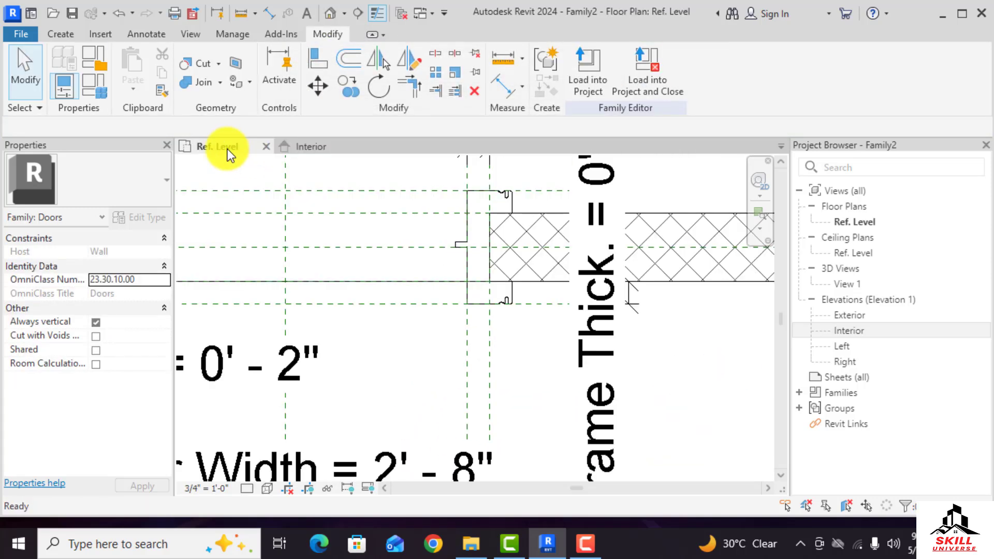
pyautogui.scroll(-6, 435, 270)
pyautogui.scroll(-3, 549, 375)
pyautogui.scroll(3, 373, 283)
pyautogui.scroll(3, 418, 327)
pyautogui.scroll(-3, 396, 315)
pyautogui.scroll(3, 446, 317)
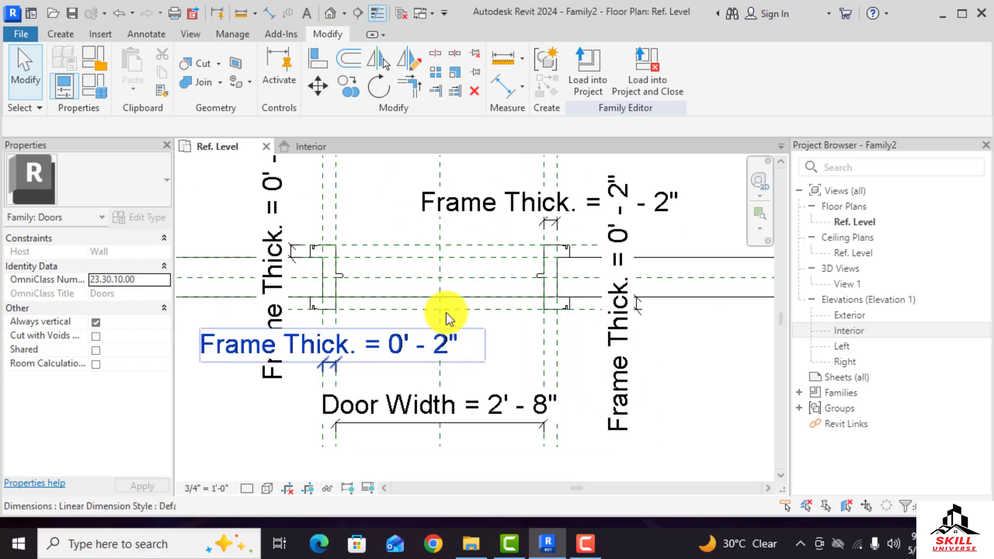
pyautogui.scroll(-2, 433, 299)
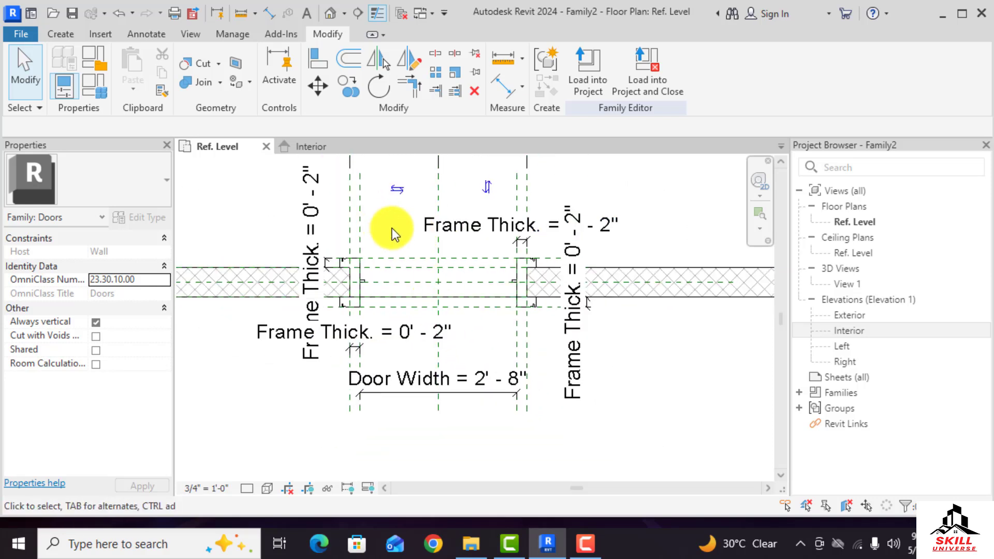
pyautogui.click(309, 147)
pyautogui.scroll(3, 474, 268)
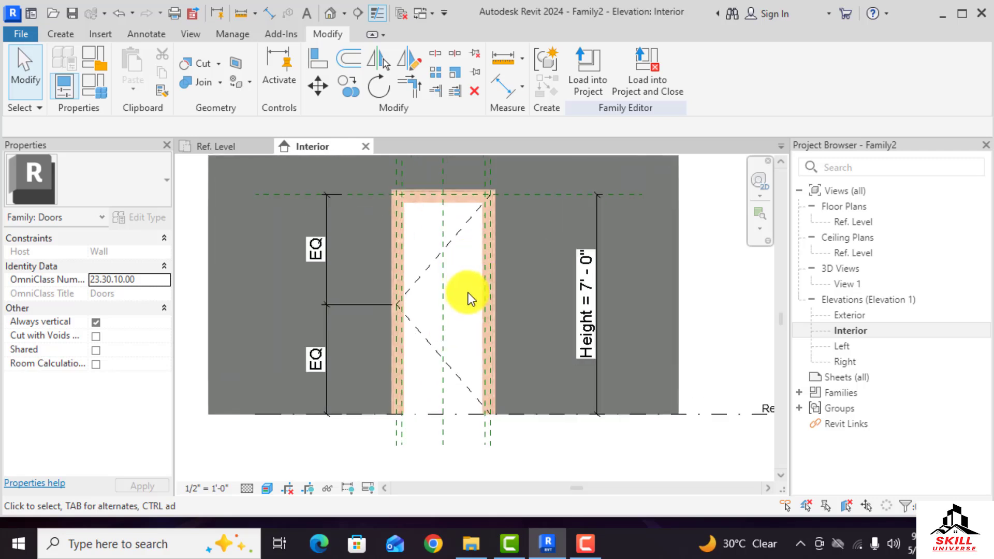
pyautogui.scroll(4, 415, 202)
pyautogui.scroll(-2, 388, 207)
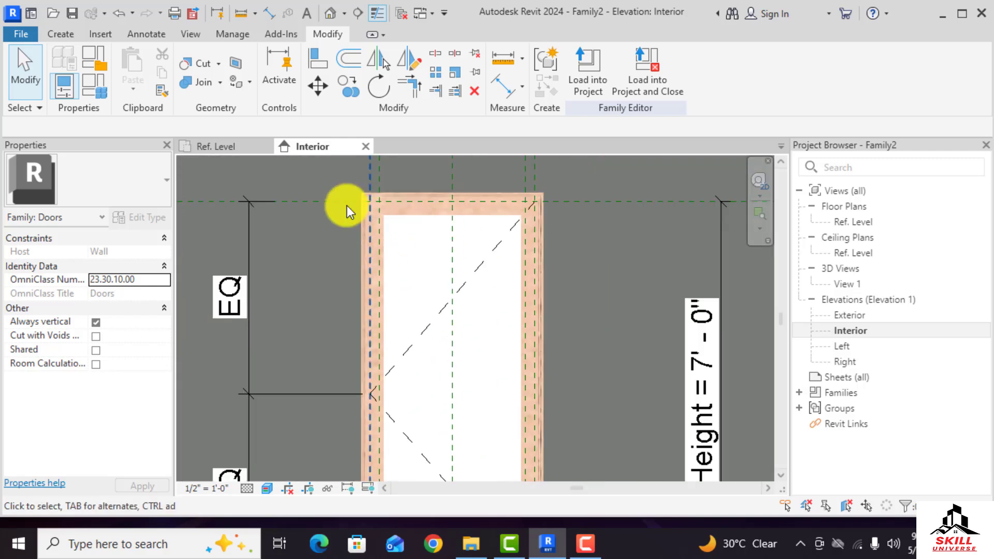
# Start an extrusion and sketch a rectangle filling the door opening inside the frame in the Interior elevation
pyautogui.click(66, 34)
pyautogui.click(150, 53)
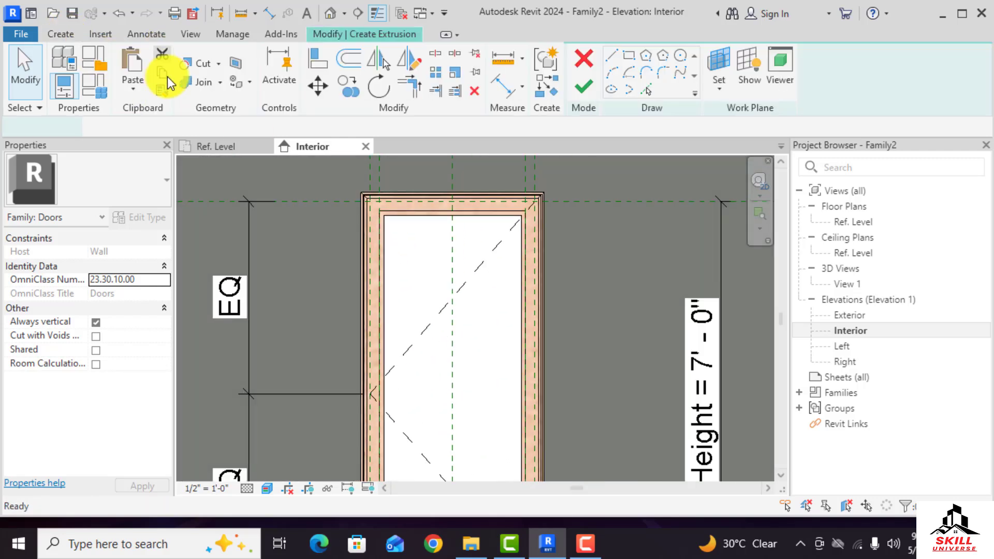
pyautogui.click(629, 57)
pyautogui.scroll(3, 393, 263)
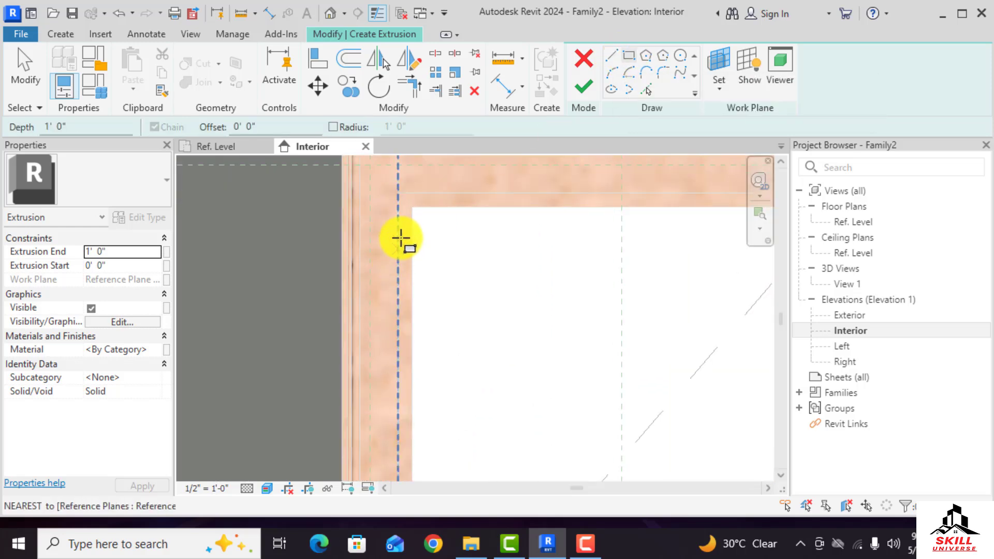
pyautogui.click(240, 145)
pyautogui.scroll(4, 337, 269)
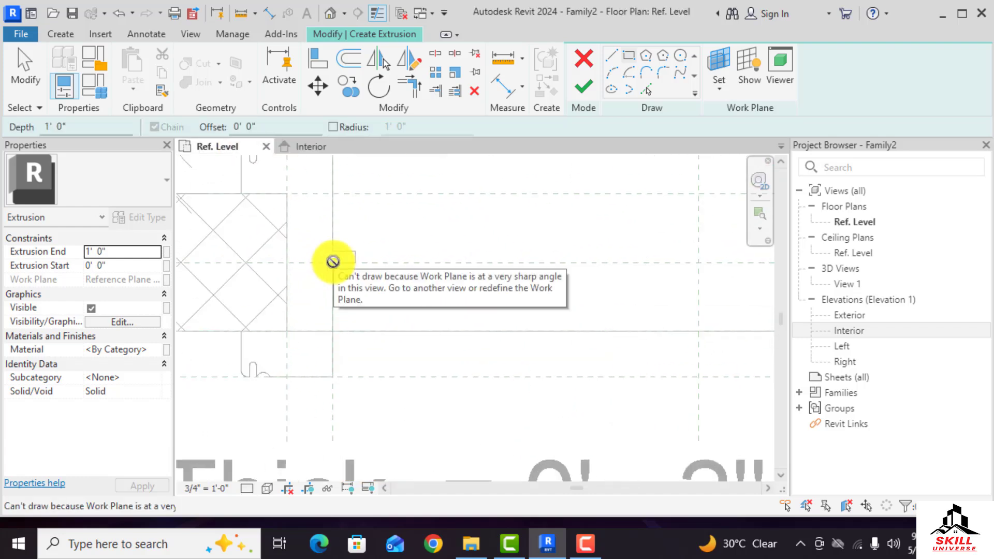
pyautogui.click(324, 149)
pyautogui.click(399, 193)
pyautogui.scroll(-3, 317, 193)
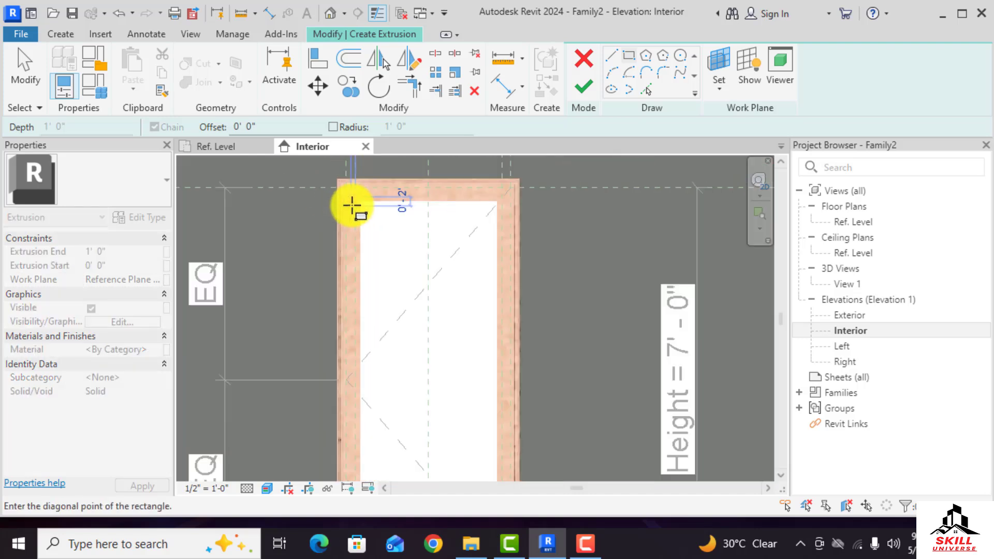
pyautogui.scroll(4, 447, 432)
pyautogui.scroll(2, 447, 432)
pyautogui.click(459, 371)
# Lock the rectangle's edges to the frame lines and finish the extrusion
pyautogui.scroll(-2, 523, 395)
pyautogui.scroll(-2, 428, 412)
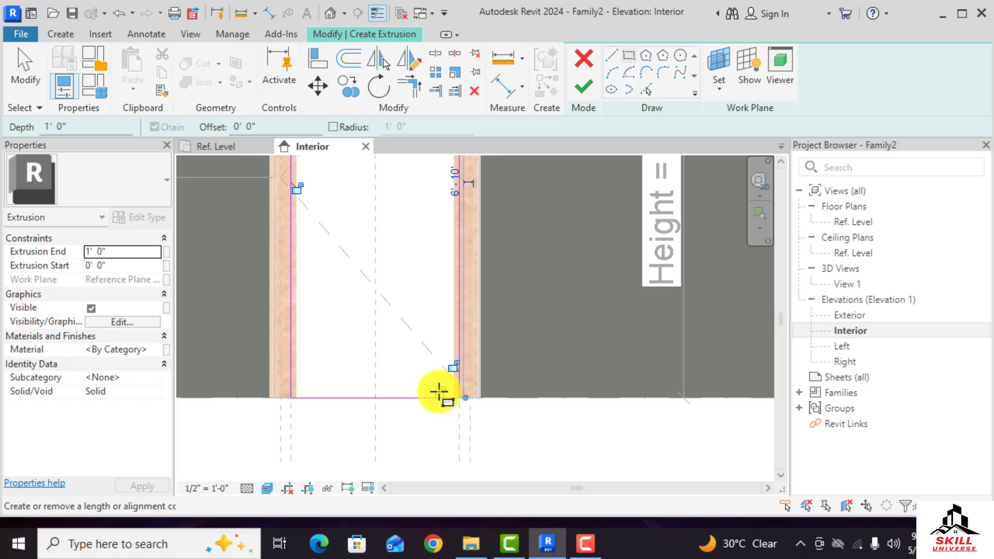
pyautogui.click(437, 252)
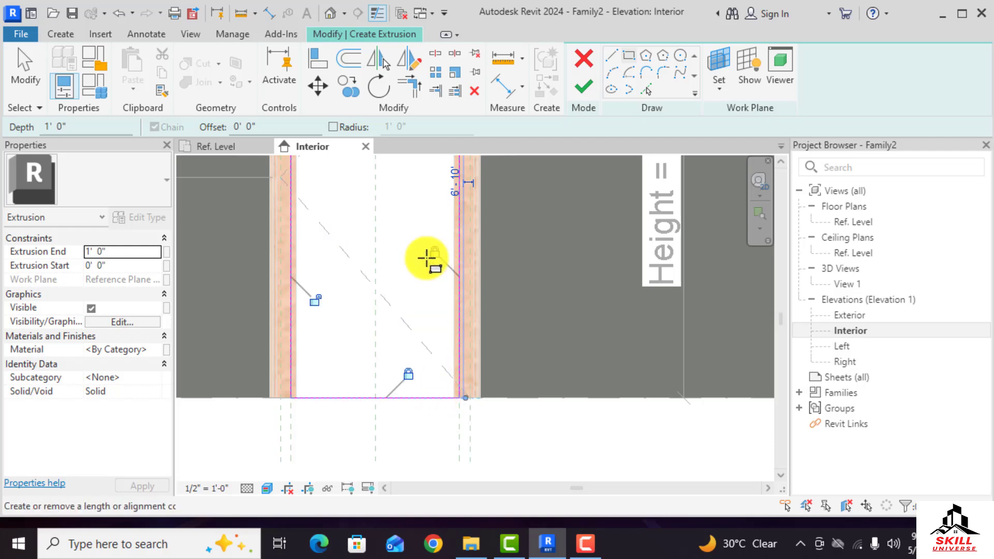
pyautogui.click(313, 300)
pyautogui.scroll(-3, 383, 432)
pyautogui.scroll(1, 367, 233)
pyautogui.click(368, 203)
pyautogui.scroll(-2, 421, 290)
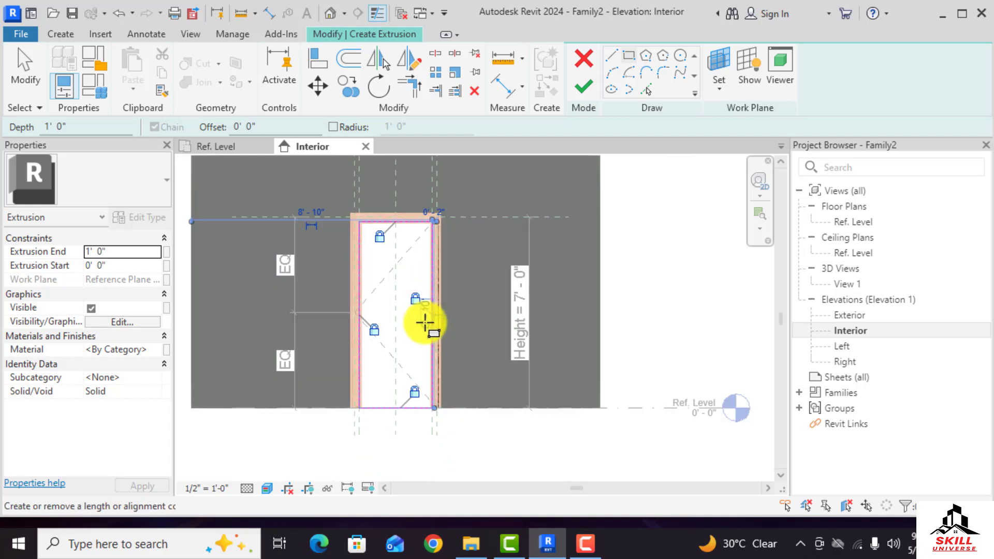
pyautogui.click(586, 84)
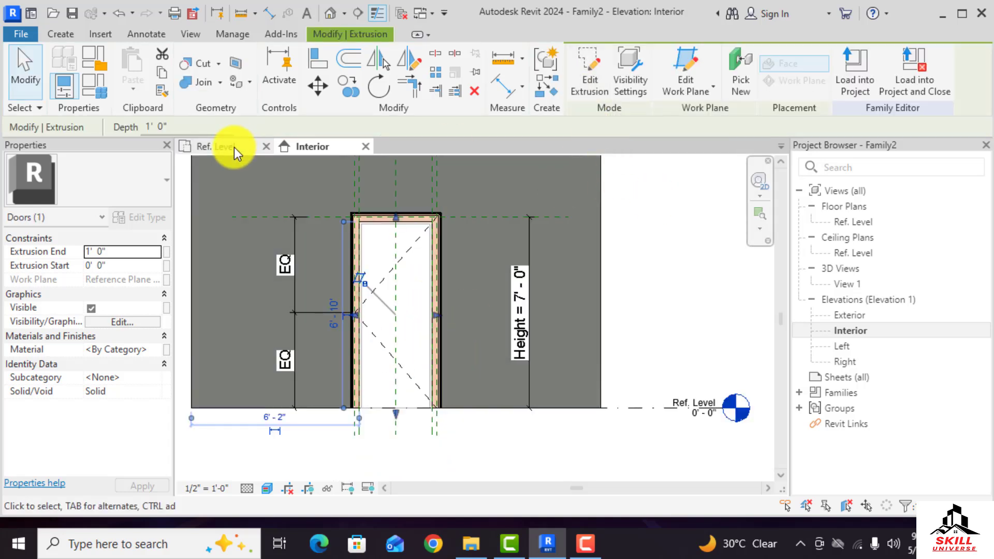
# Reduce the door panel extrusion's depth to about 3 inches in the Ref. Level plan
pyautogui.click(234, 147)
pyautogui.scroll(3, 377, 269)
pyautogui.scroll(-2, 493, 369)
pyautogui.scroll(2, 523, 393)
pyautogui.moveTo(508, 387); pyautogui.dragTo(495, 249)
pyautogui.scroll(-3, 443, 325)
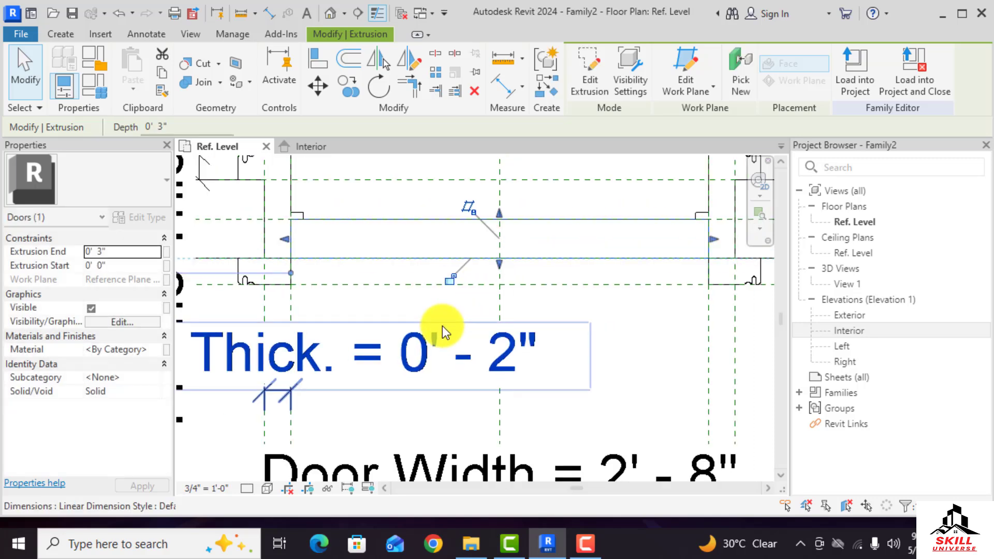
pyautogui.click(449, 287)
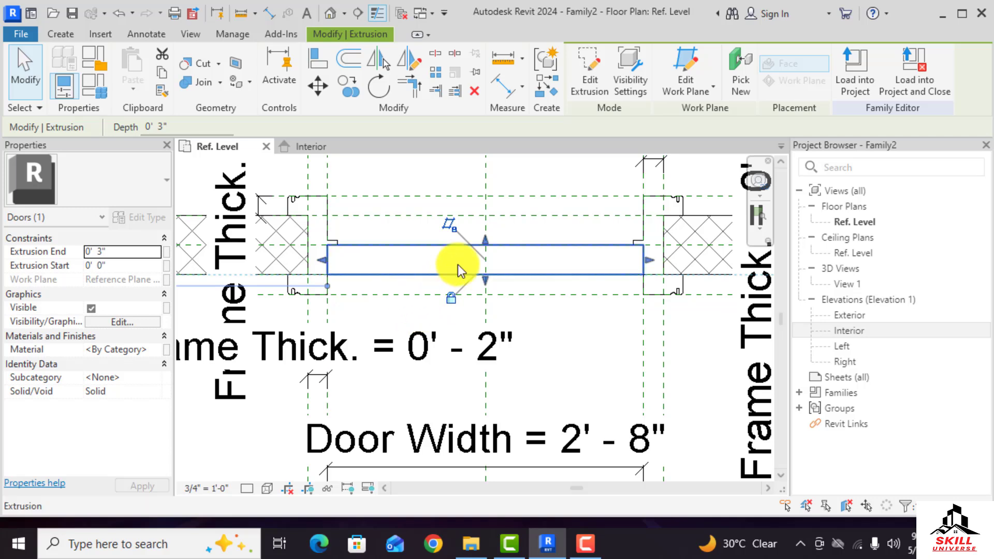
pyautogui.scroll(-2, 277, 271)
pyautogui.scroll(2, 539, 260)
pyautogui.scroll(-2, 579, 275)
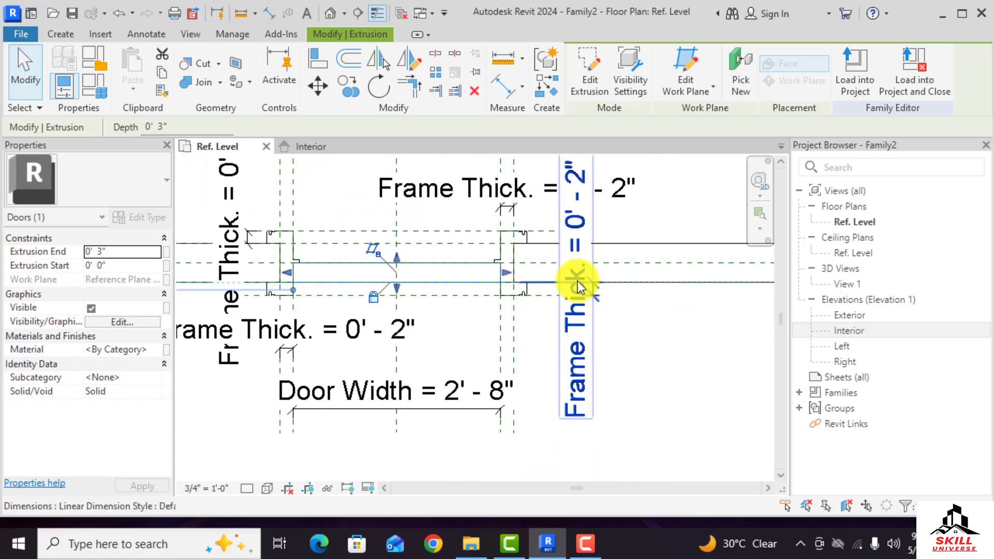
# Align the door panel's face to the centre reference plane and lock it
pyautogui.click(321, 73)
pyautogui.scroll(2, 545, 263)
pyautogui.click(545, 263)
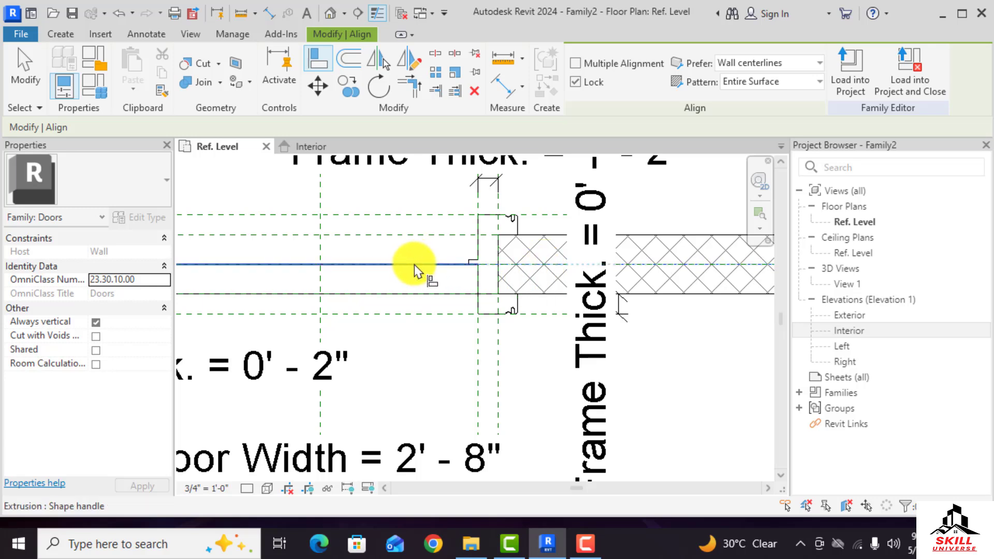
pyautogui.scroll(-2, 438, 269)
pyautogui.click(447, 270)
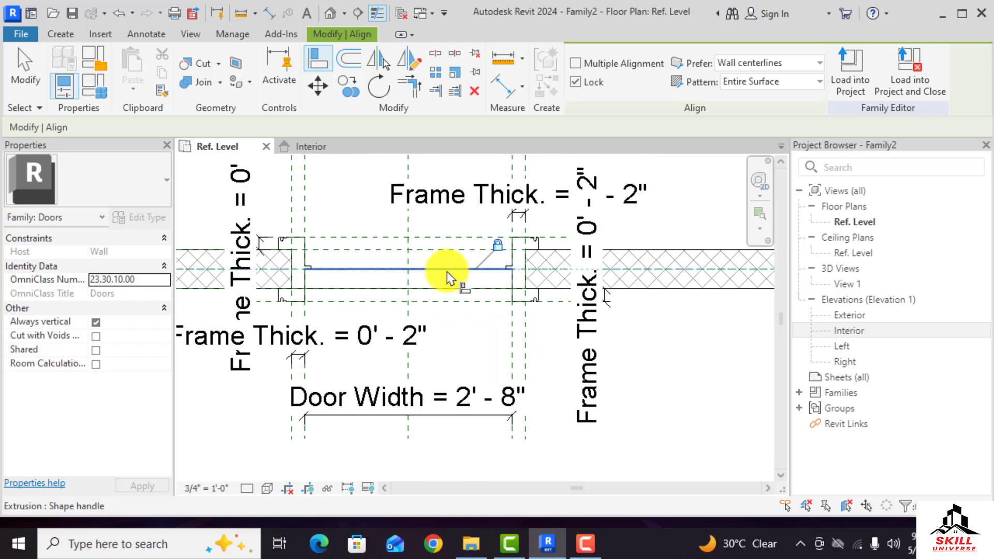
pyautogui.scroll(3, 544, 296)
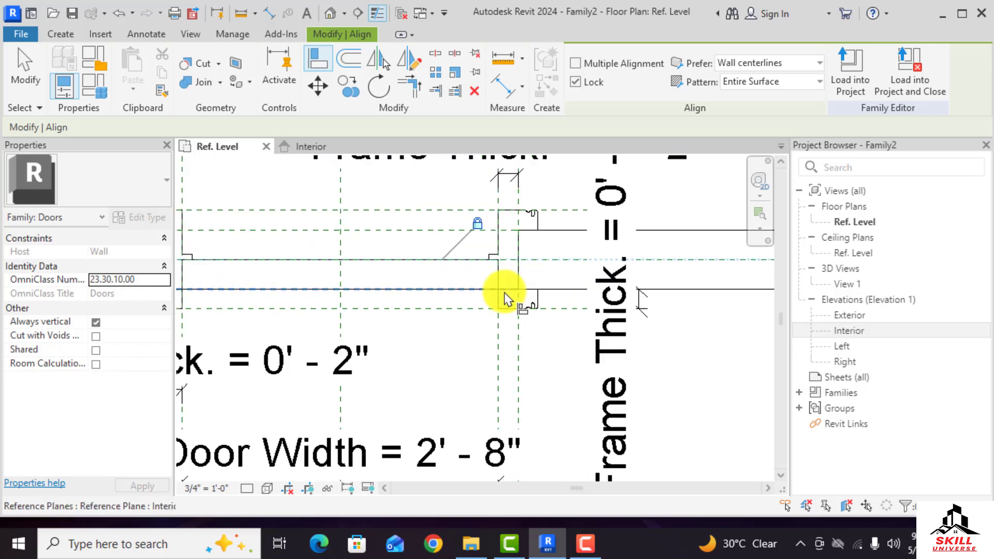
pyautogui.scroll(-2, 513, 295)
pyautogui.click(458, 297)
pyautogui.scroll(-2, 557, 326)
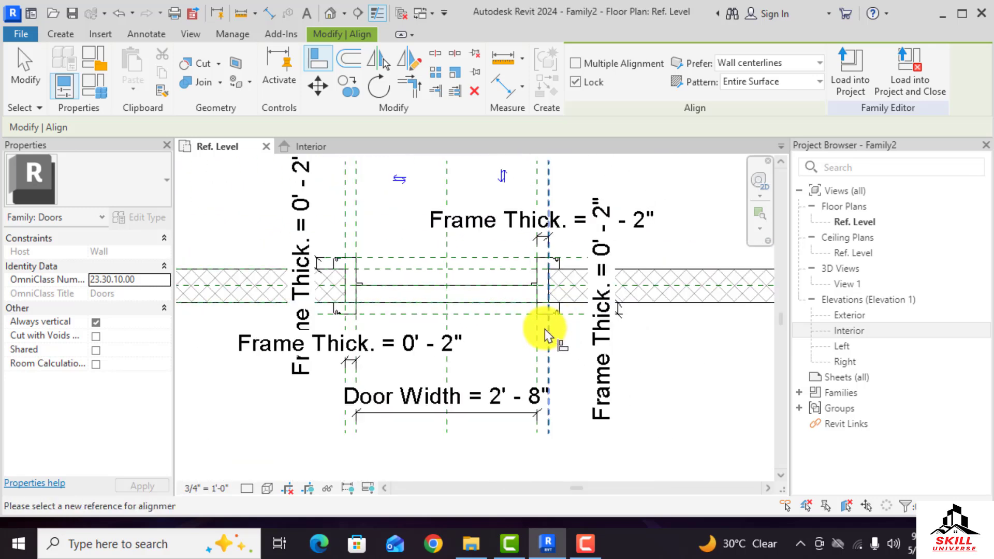
pyautogui.scroll(-3, 455, 328)
pyautogui.press('Escape')
pyautogui.press('Escape')
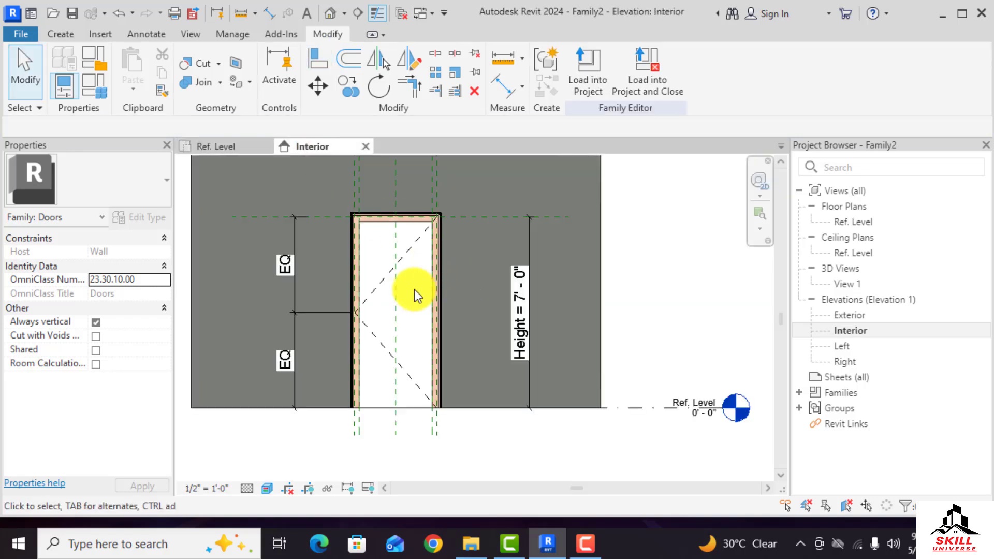
# Create a new material named "Door Material" for the door panel extrusion
pyautogui.click(400, 406)
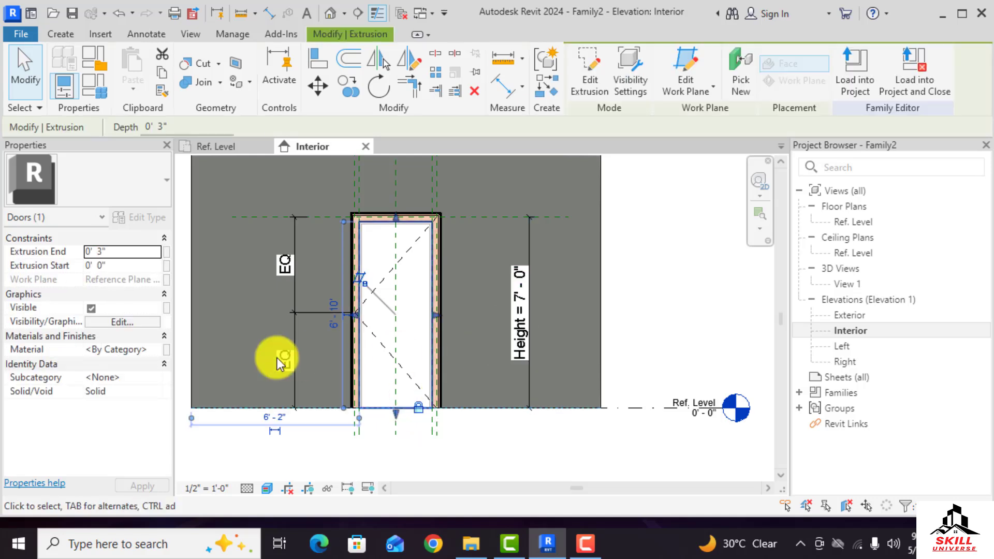
pyautogui.click(160, 349)
pyautogui.click(160, 349)
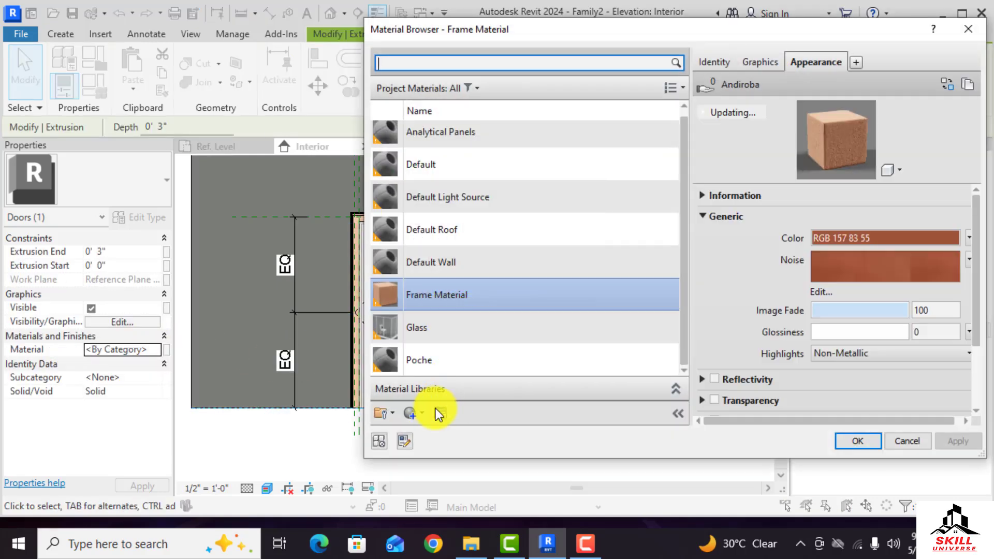
pyautogui.click(426, 414)
pyautogui.click(436, 430)
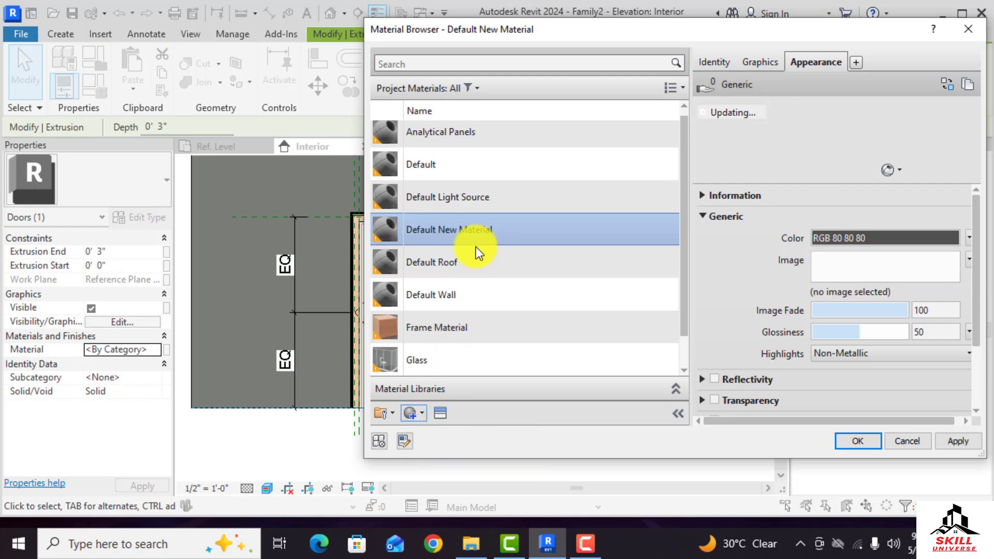
pyautogui.rightClick(458, 229)
pyautogui.click(495, 294)
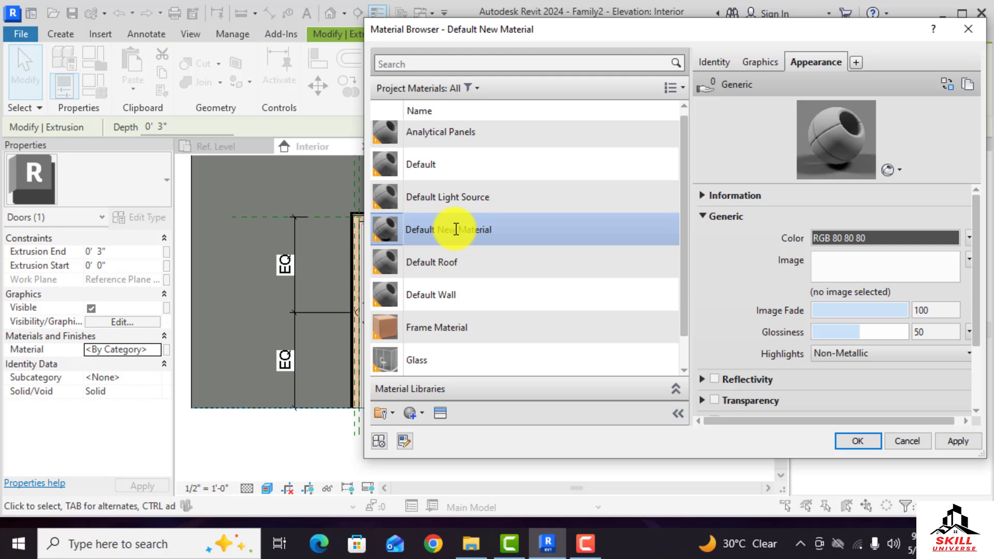
pyautogui.moveTo(457, 229); pyautogui.dragTo(352, 234)
pyautogui.write('Door')
# Give the material the Cherry - Semigloss wood appearance and apply it to the door panel
pyautogui.click(441, 414)
pyautogui.click(187, 127)
pyautogui.click(182, 132)
pyautogui.scroll(-2, 243, 377)
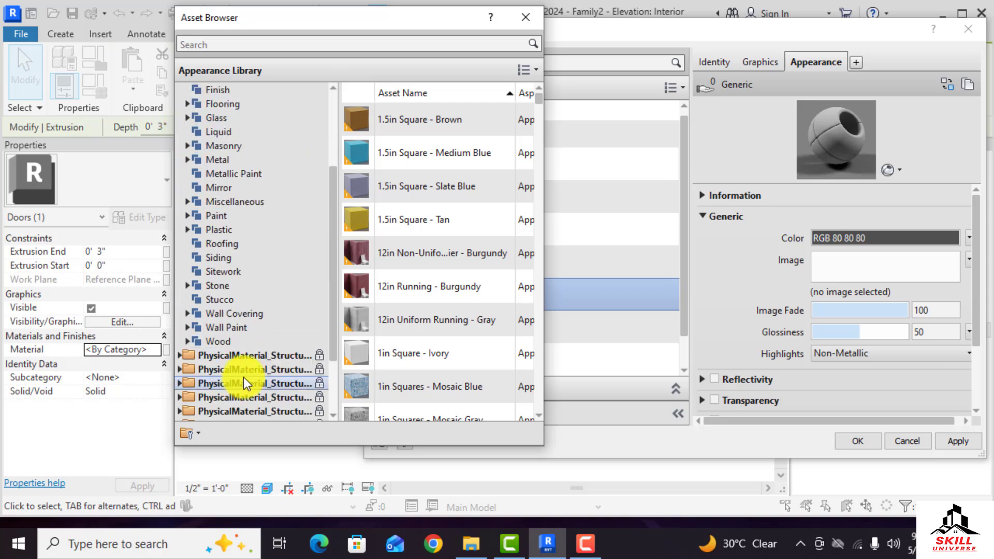
pyautogui.click(224, 341)
pyautogui.scroll(-3, 391, 339)
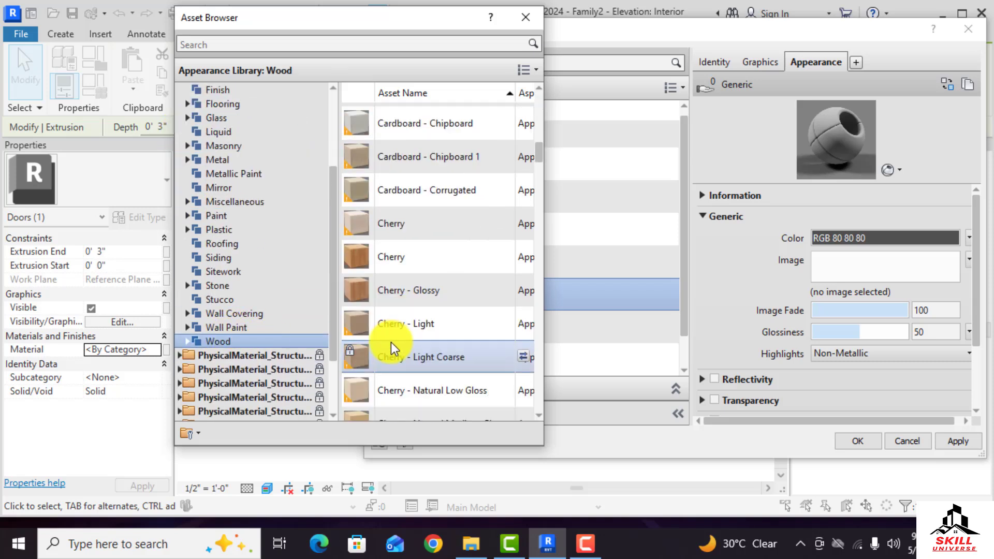
pyautogui.scroll(-3, 391, 343)
pyautogui.doubleClick(392, 302)
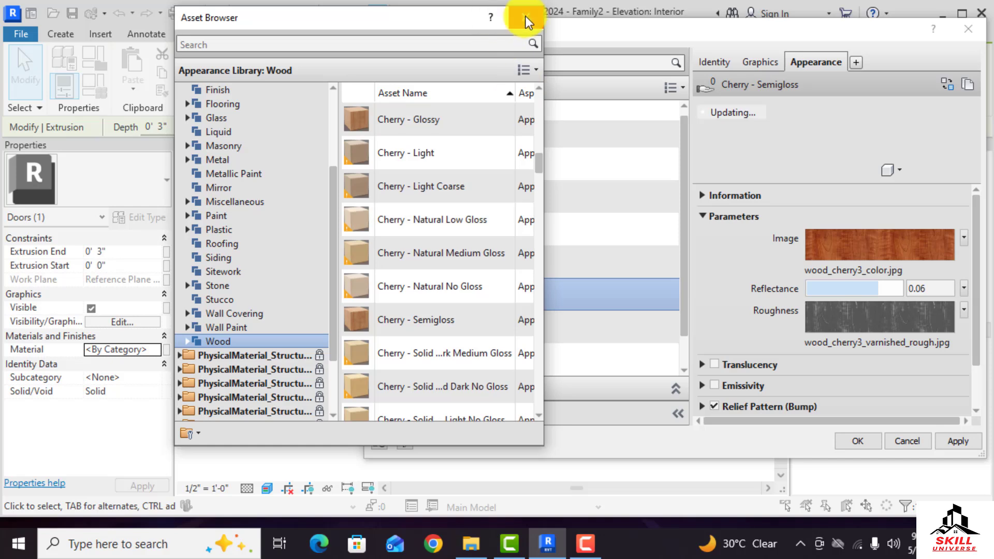
pyautogui.click(526, 17)
pyautogui.click(858, 441)
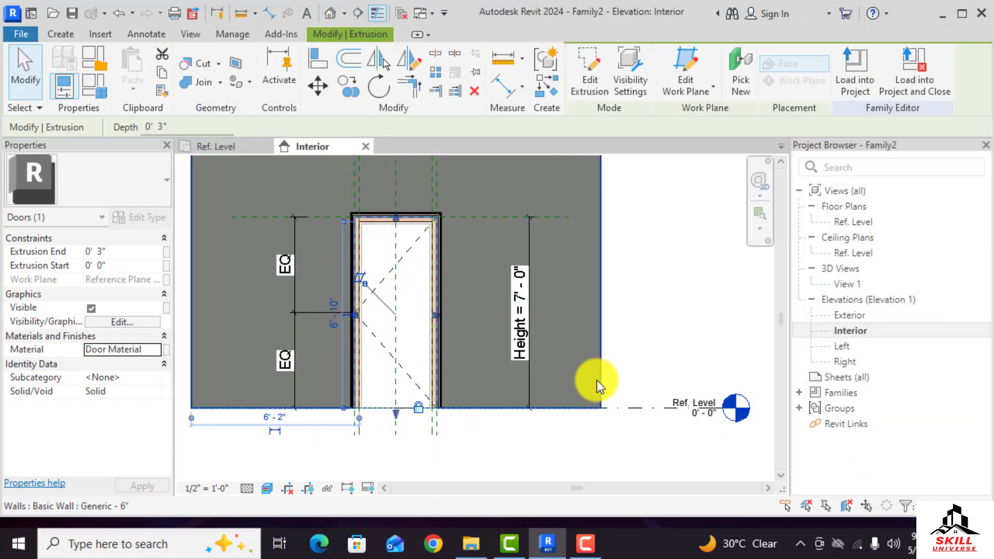
# Associate the panel's material with a new type family parameter named "Door Material"
pyautogui.click(166, 351)
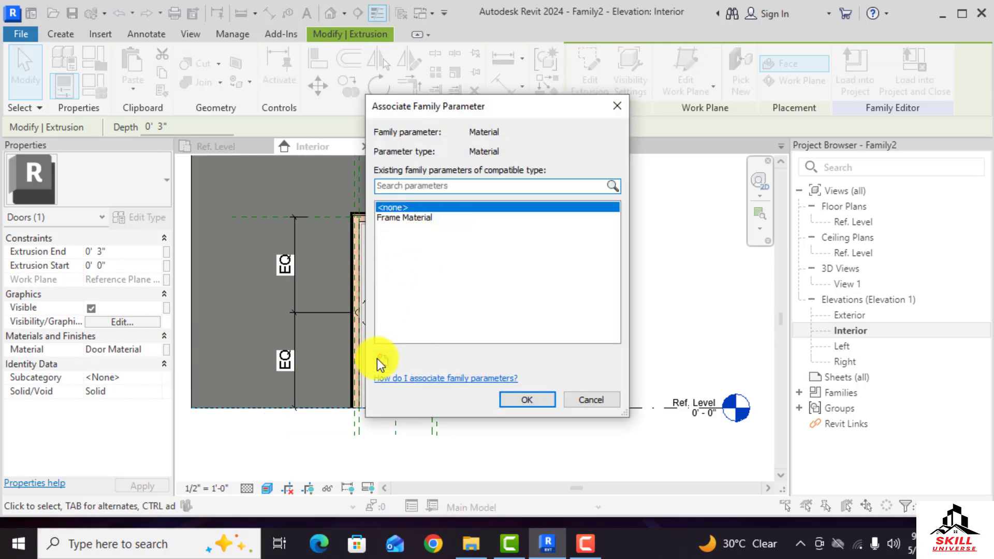
pyautogui.click(378, 359)
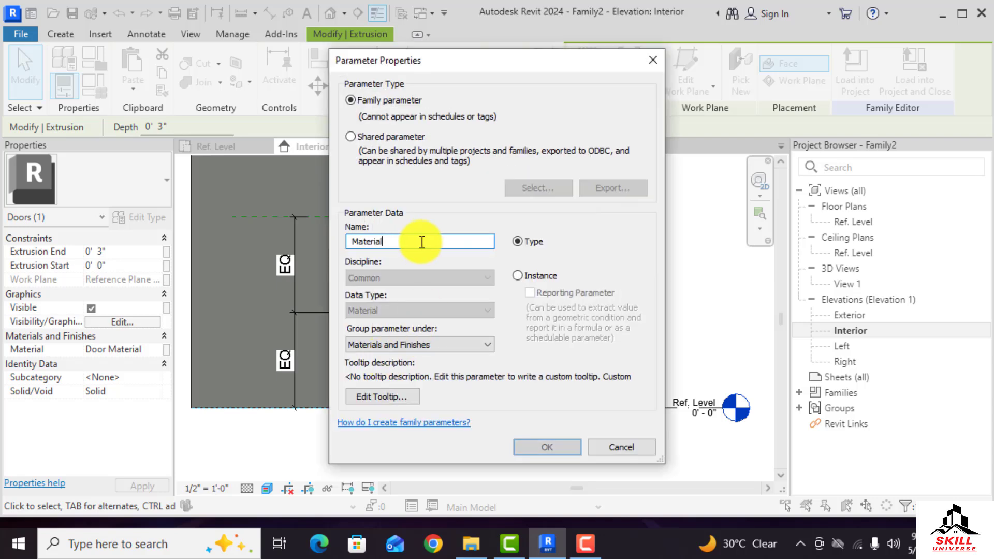
pyautogui.write('Door')
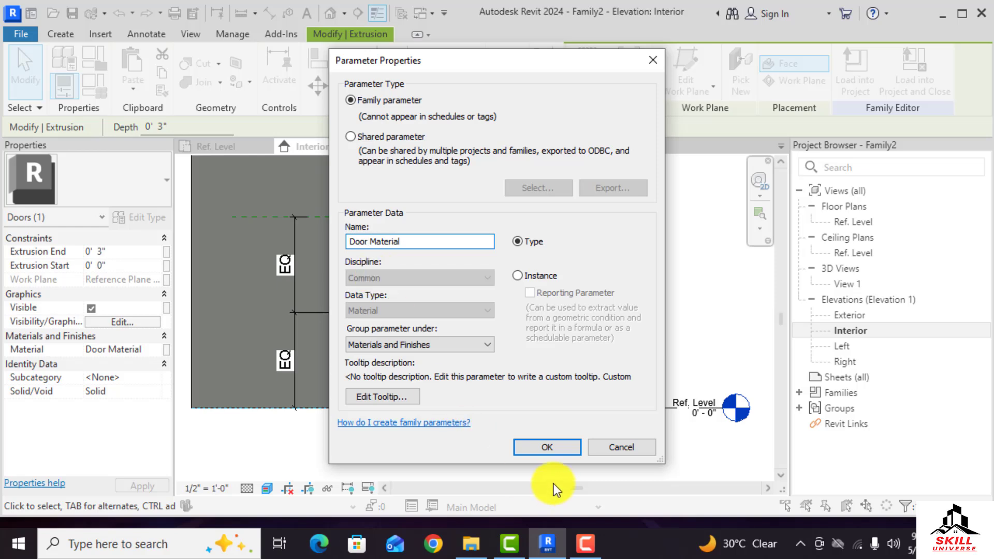
pyautogui.click(547, 447)
pyautogui.click(524, 402)
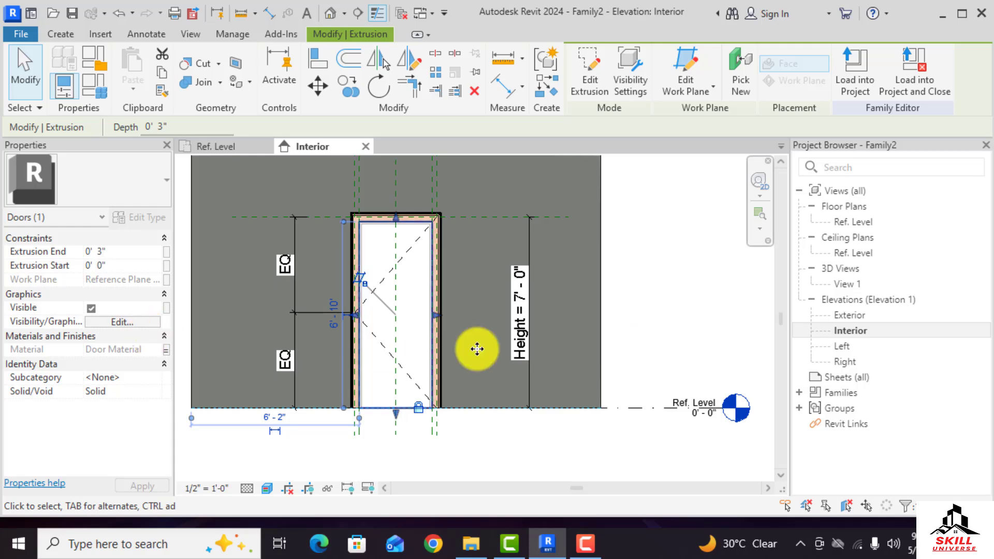
# Inspect the door panel in the Interior elevation and the Ref. Level plan
pyautogui.click(668, 302)
pyautogui.scroll(4, 431, 402)
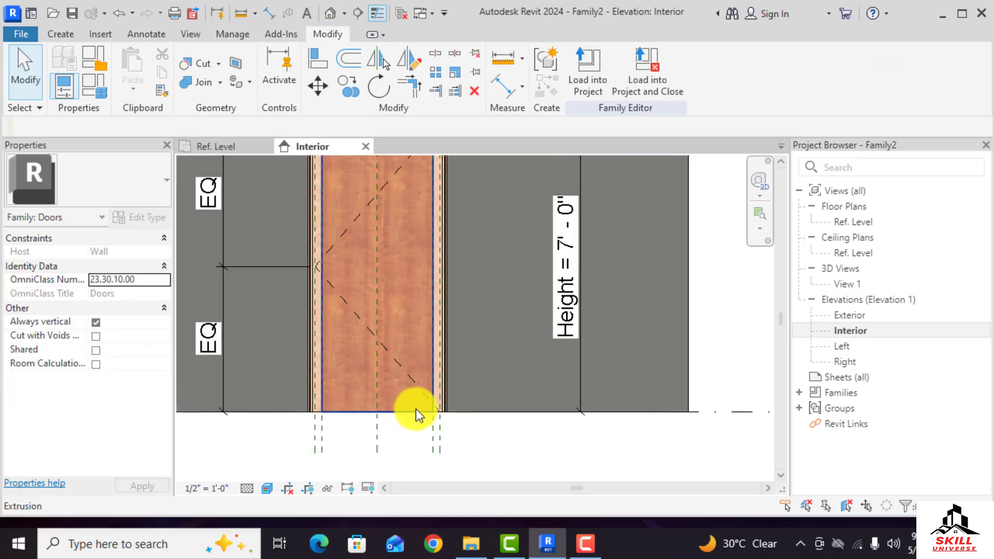
pyautogui.scroll(-3, 513, 391)
pyautogui.click(449, 404)
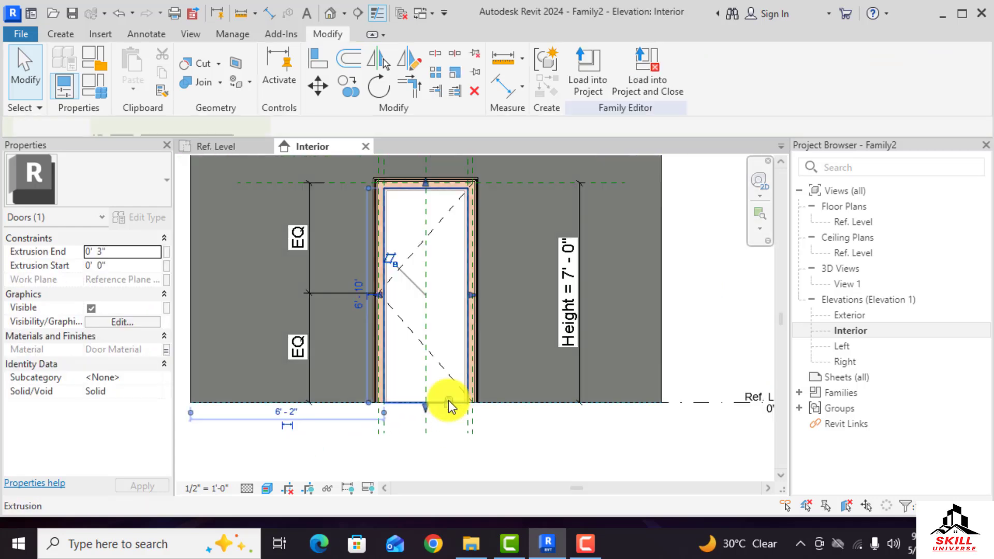
pyautogui.click(493, 431)
pyautogui.scroll(-2, 461, 223)
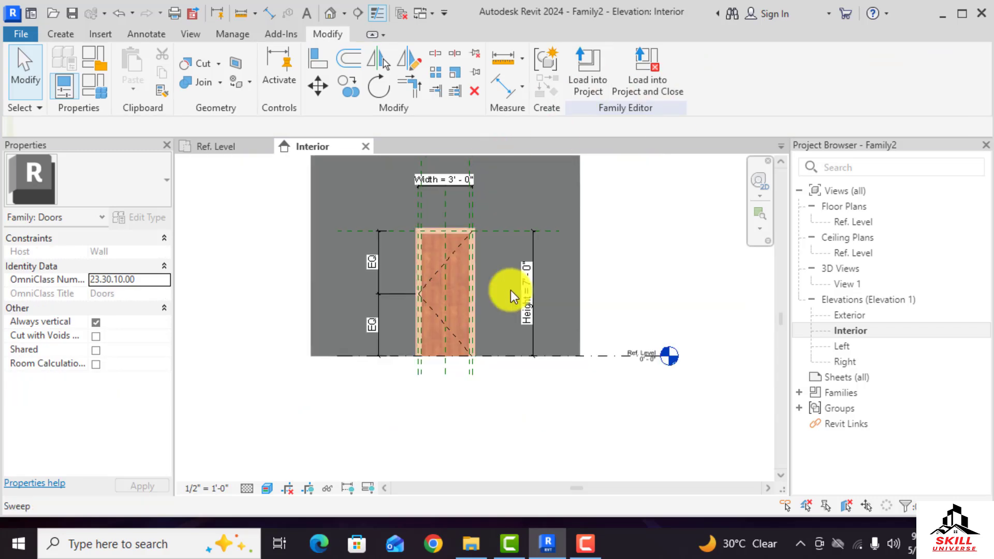
pyautogui.click(251, 149)
pyautogui.scroll(4, 455, 280)
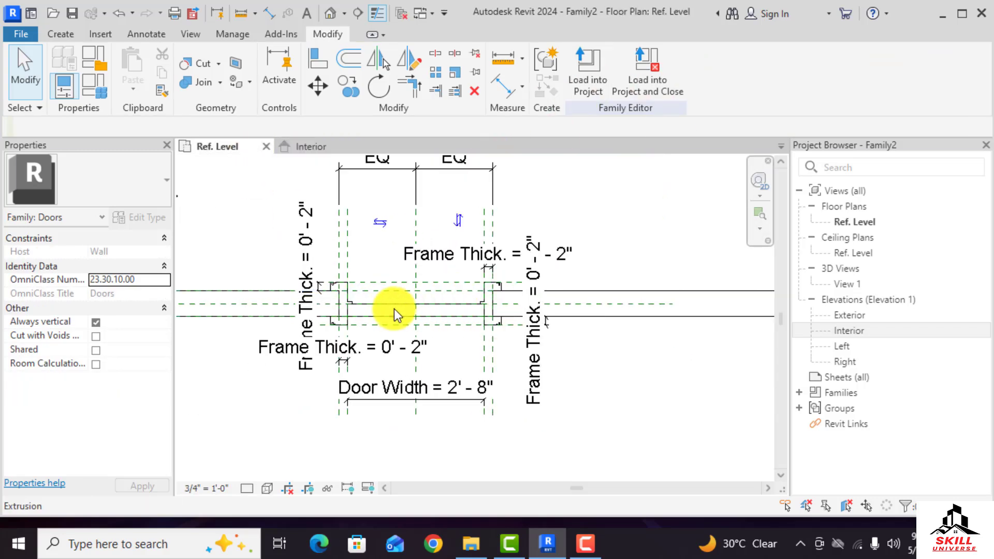
pyautogui.scroll(-2, 421, 290)
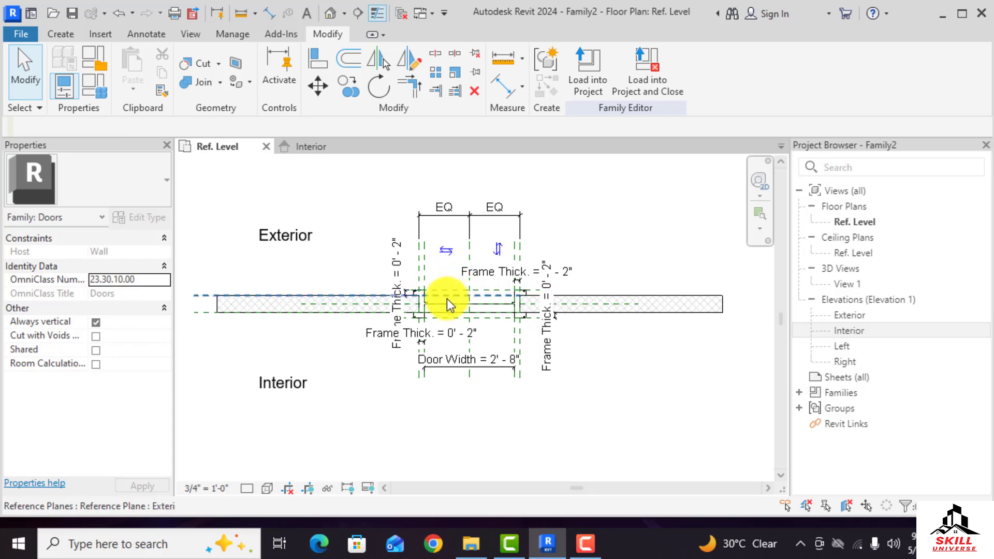
pyautogui.scroll(1, 446, 300)
pyautogui.scroll(2, 431, 322)
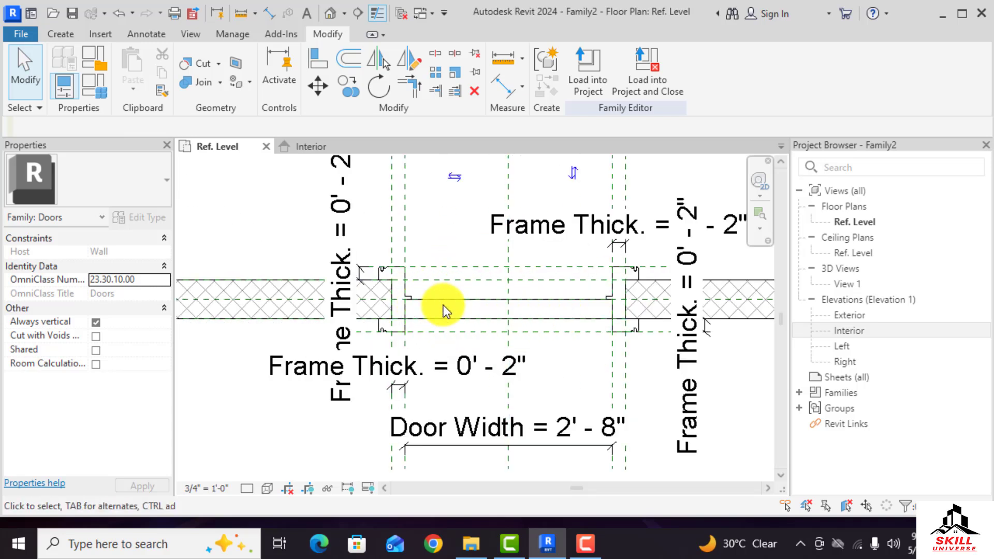
pyautogui.scroll(-2, 440, 302)
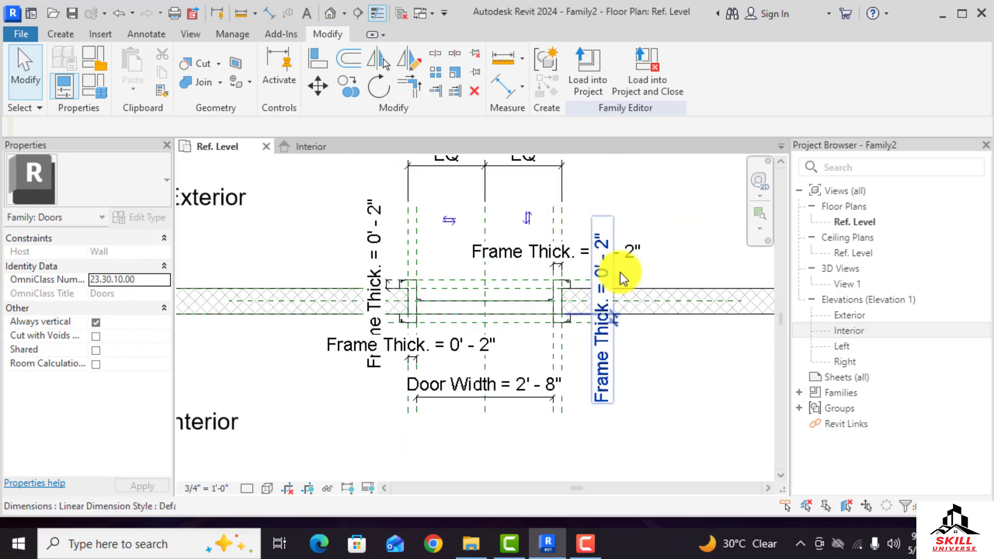
# Create a new Revit project based on the default imperial template
pyautogui.scroll(-2, 645, 226)
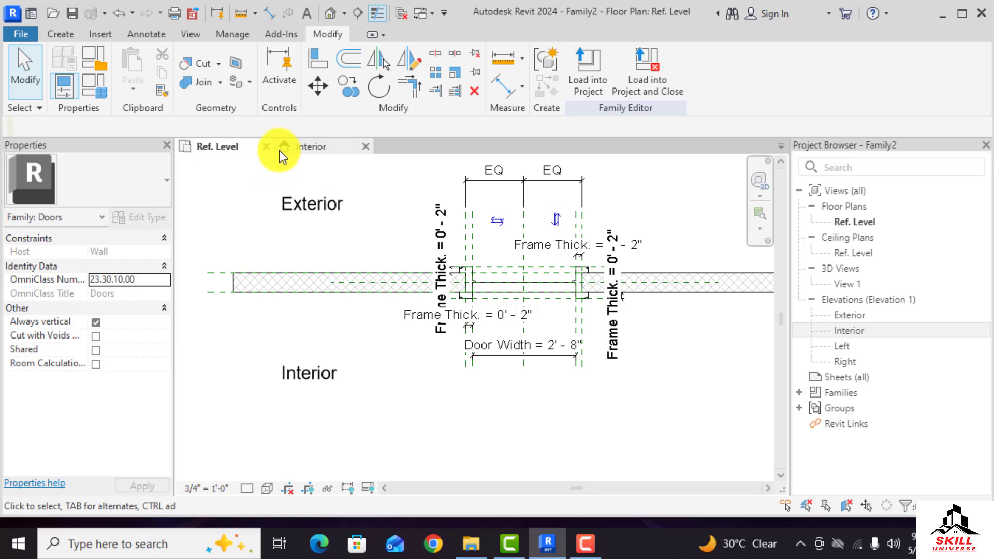
pyautogui.click(21, 35)
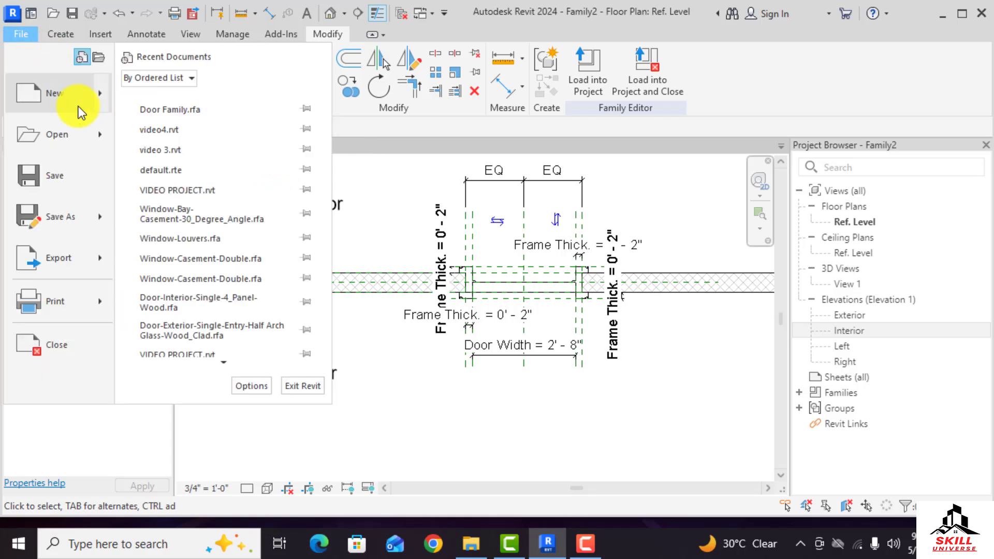
pyautogui.moveTo(92, 95)
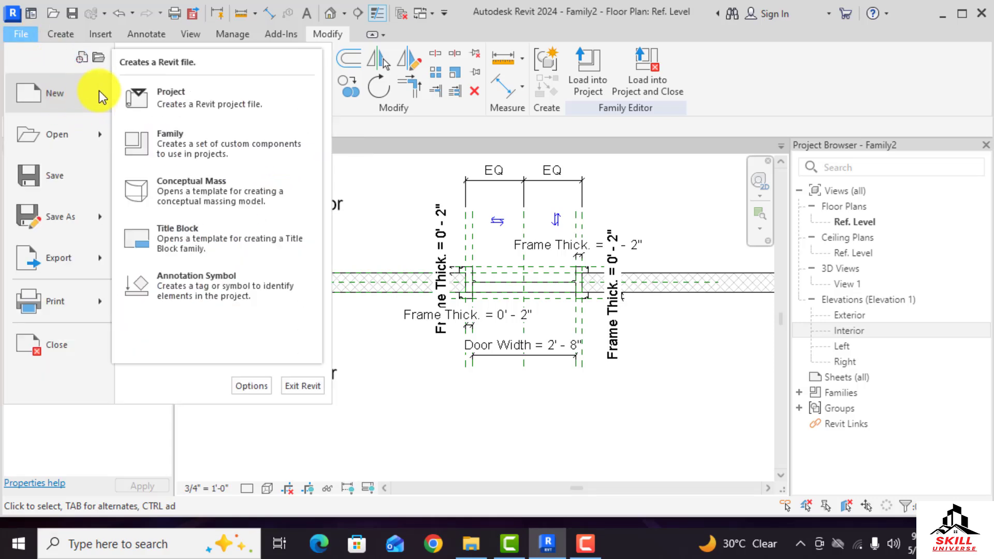
pyautogui.click(168, 101)
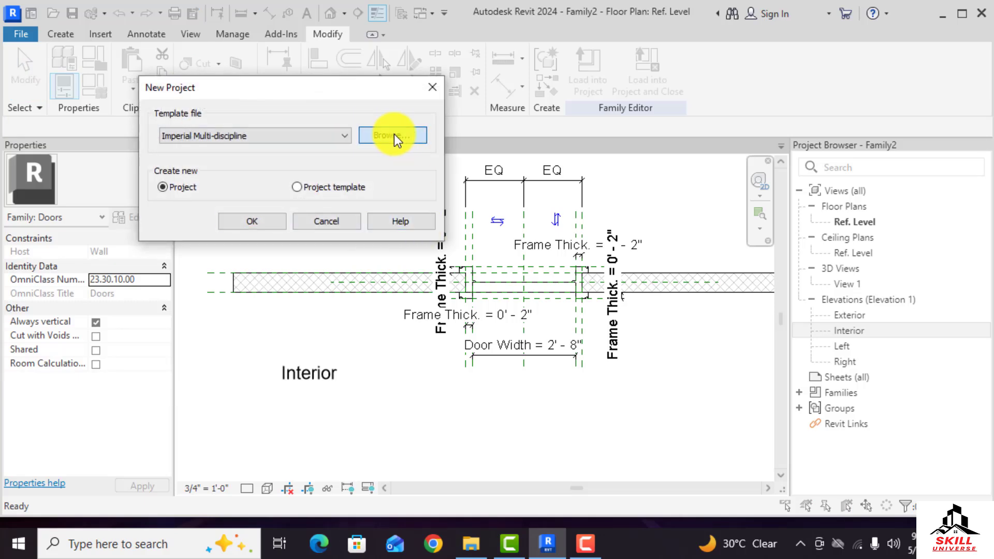
pyautogui.click(394, 134)
pyautogui.click(426, 206)
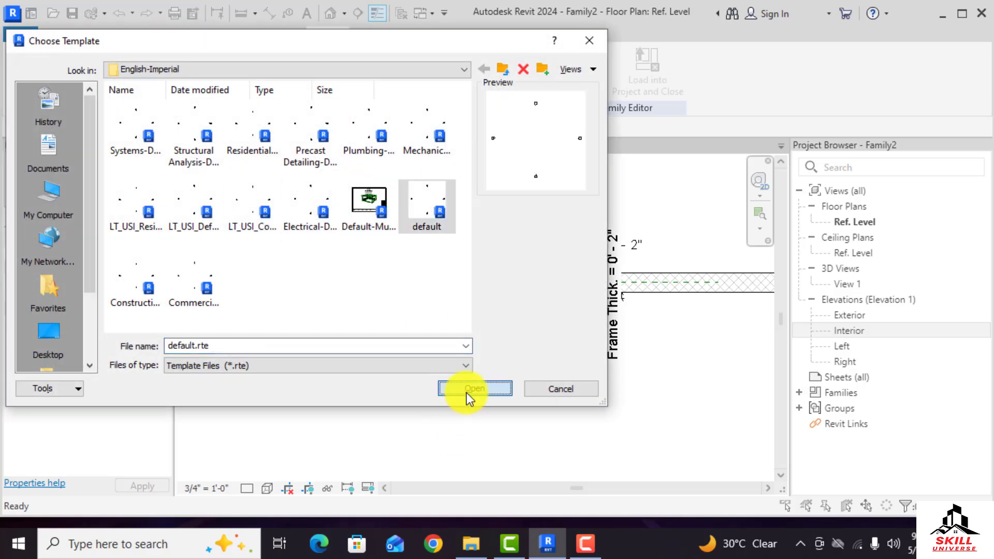
pyautogui.click(467, 392)
pyautogui.click(266, 225)
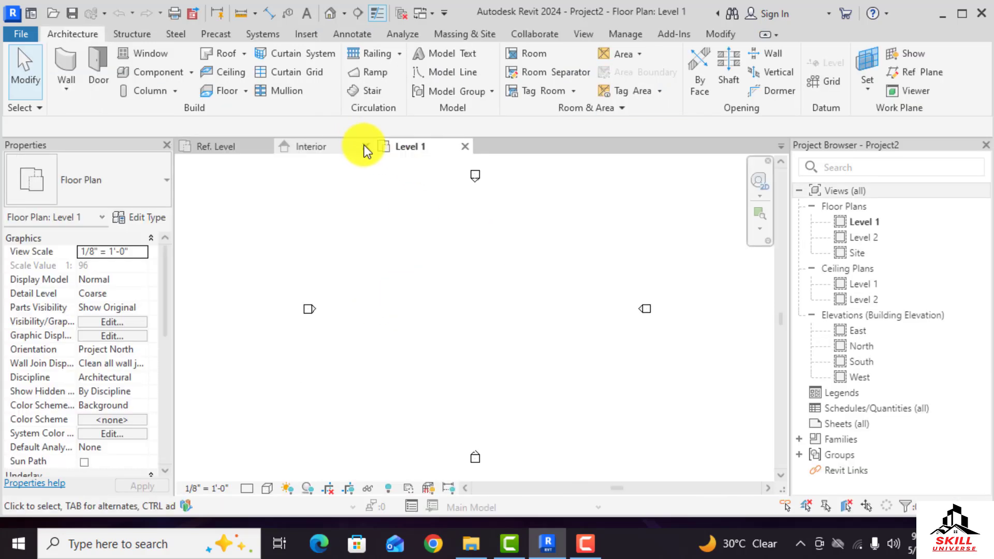
# In the project's Level 1 plan, draw a horizontal Generic - 8" wall with its top constraint set to Up to level: Level 2
pyautogui.click(365, 146)
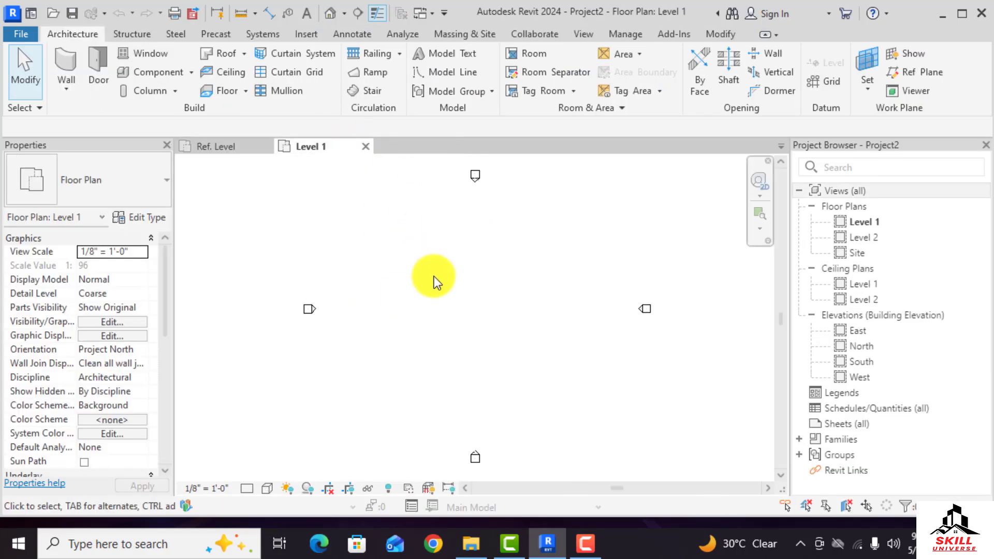
pyautogui.press('w')
pyautogui.press('a')
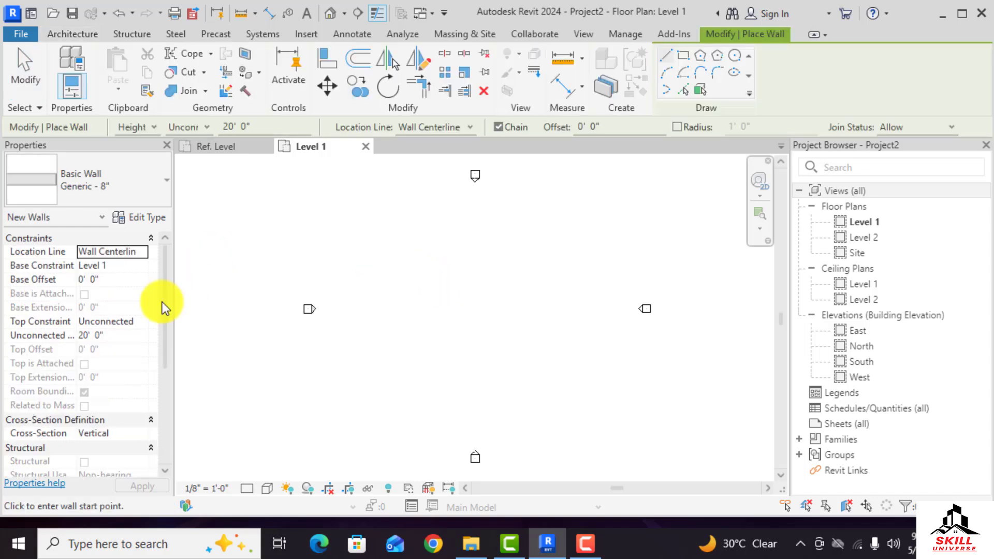
pyautogui.click(149, 319)
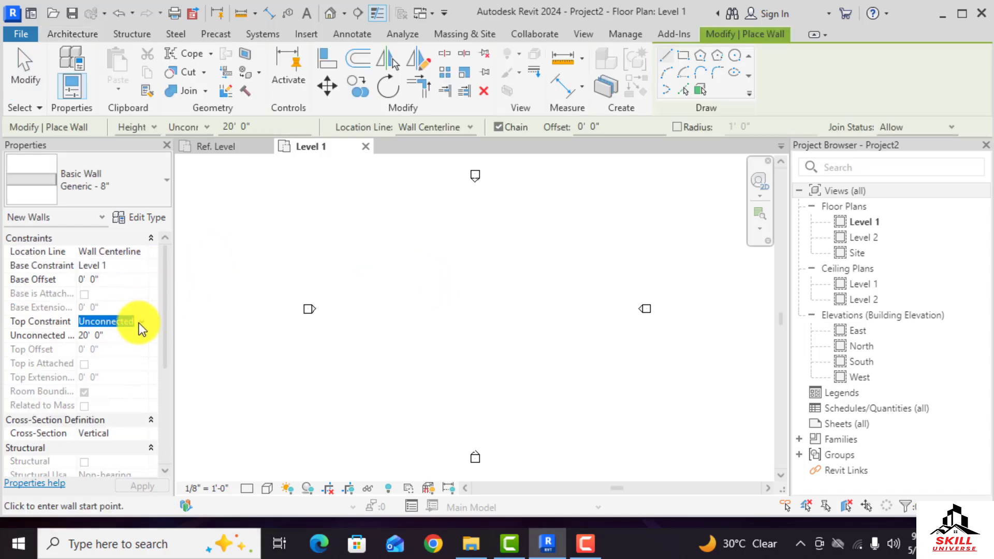
pyautogui.click(141, 322)
pyautogui.click(116, 361)
pyautogui.click(404, 288)
pyautogui.click(487, 289)
pyautogui.press('Escape')
pyautogui.press('Escape')
# Start placing another wall in the Level 1 plan
pyautogui.press('w')
pyautogui.press('a')
pyautogui.scroll(3, 451, 259)
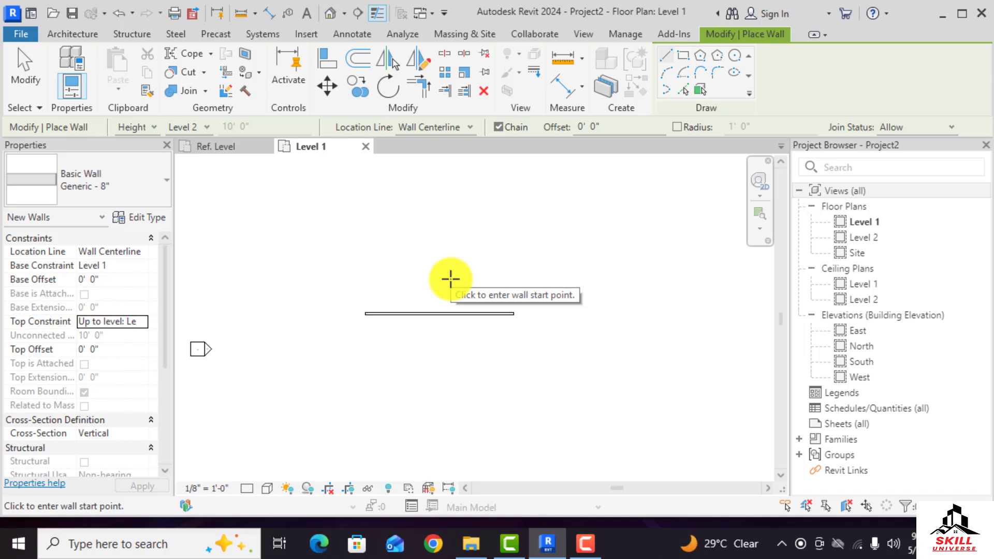
# Save the door family as Door Family.rfa on the Desktop, replacing the existing file
pyautogui.press('Escape')
pyautogui.press('Escape')
pyautogui.click(234, 147)
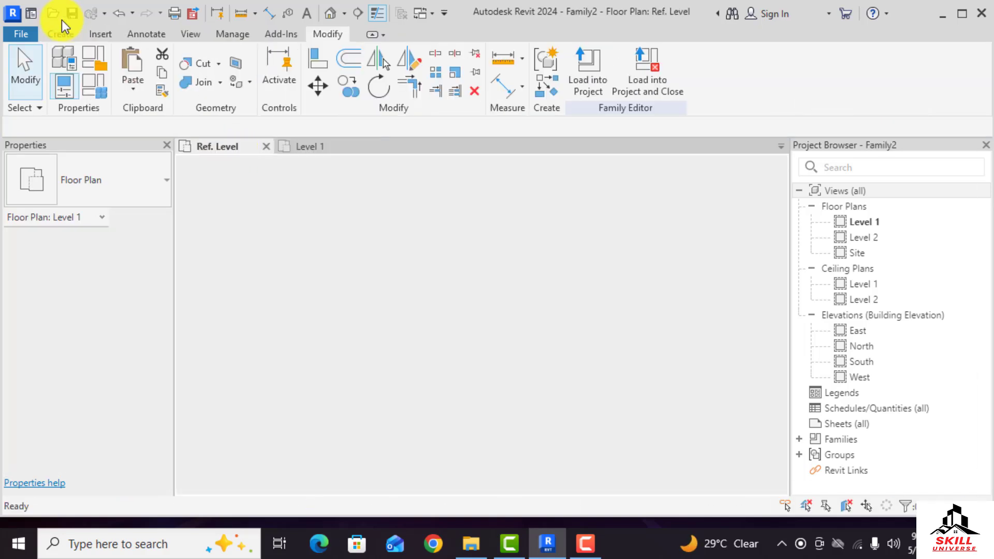
pyautogui.click(23, 32)
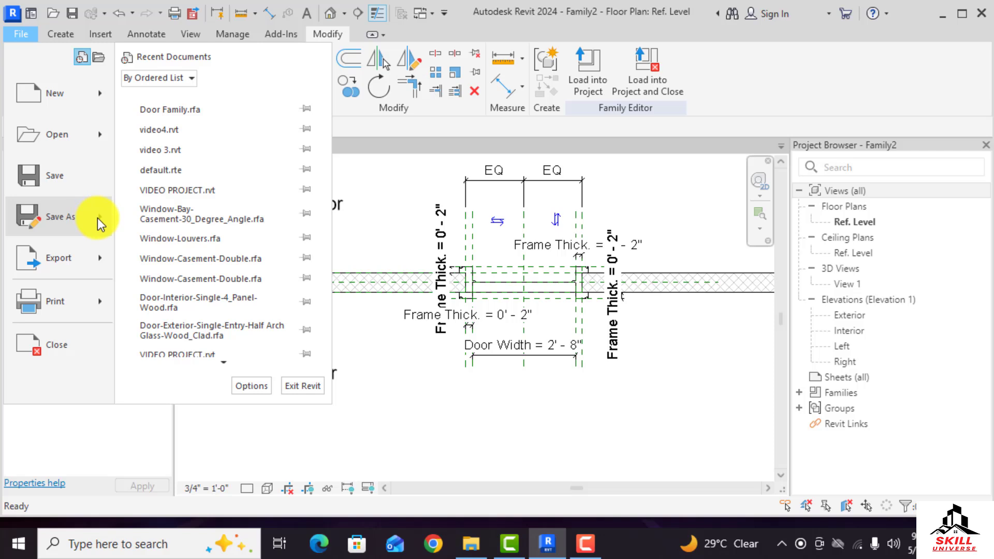
pyautogui.moveTo(98, 219)
pyautogui.click(182, 206)
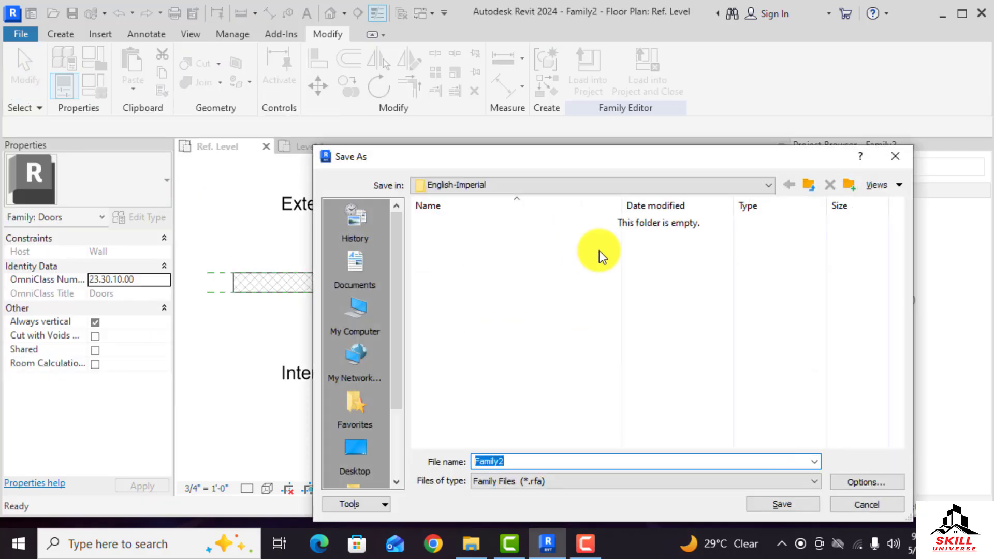
pyautogui.scroll(-2, 372, 386)
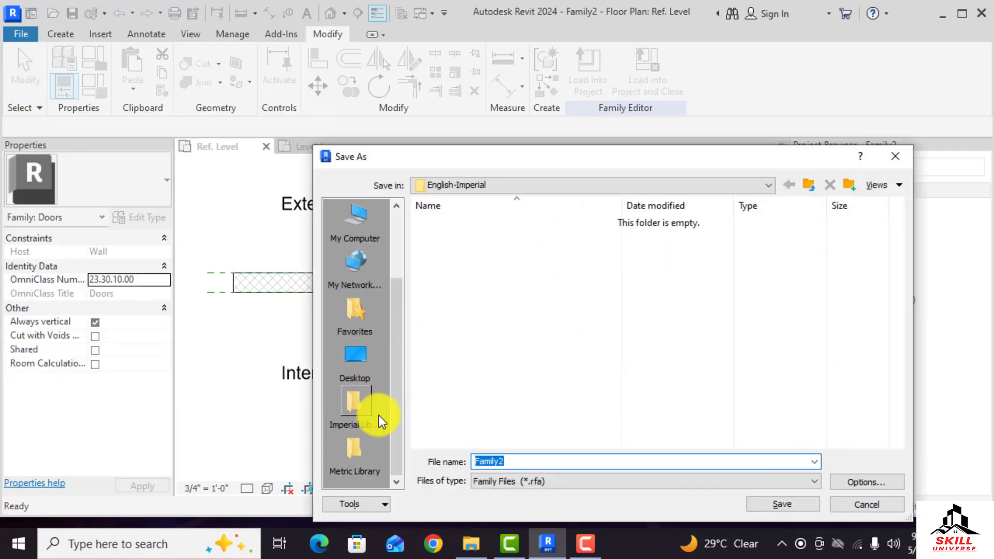
pyautogui.click(356, 368)
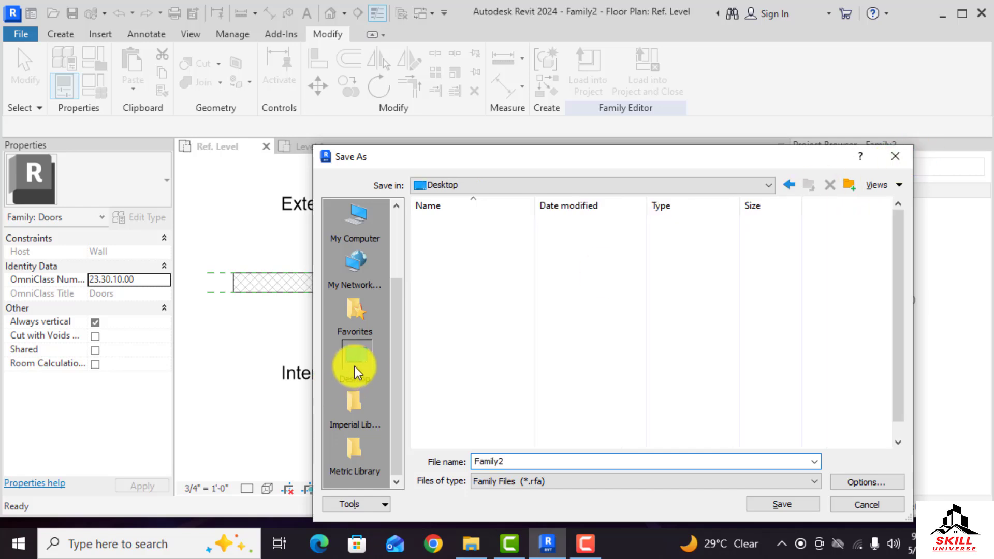
pyautogui.click(471, 427)
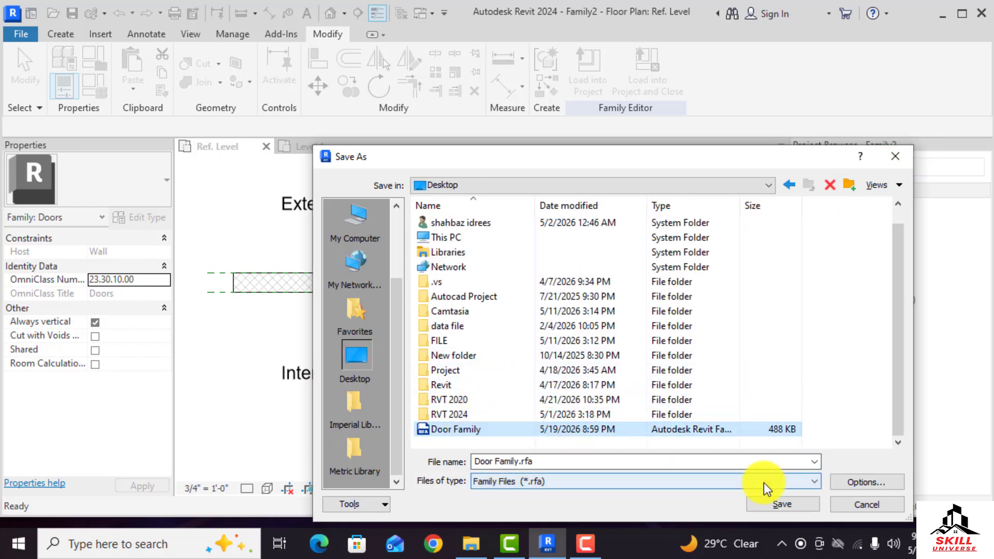
pyautogui.click(778, 502)
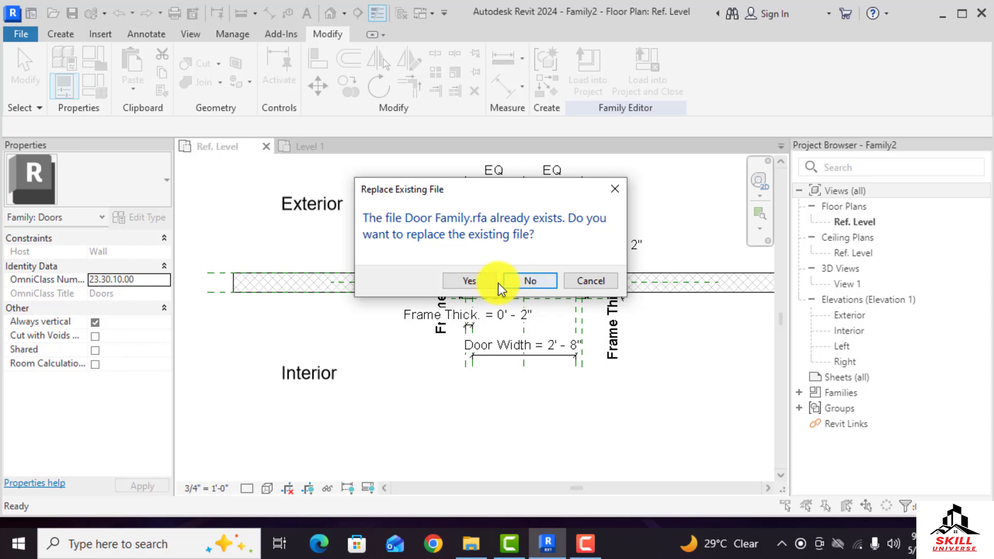
pyautogui.click(480, 282)
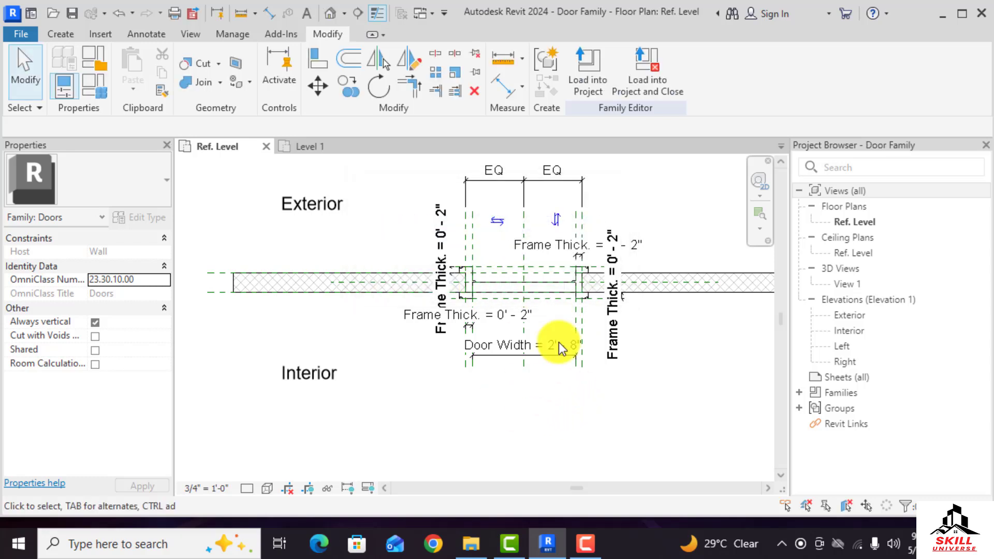
# Load the door family into the project and place the door in the middle of the wall in Level 1
pyautogui.scroll(5, 537, 291)
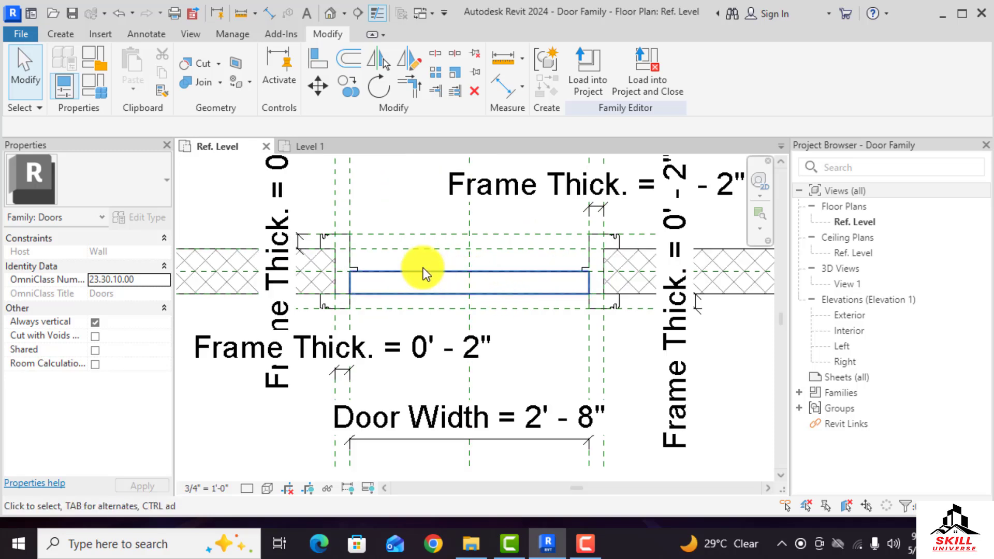
pyautogui.click(344, 146)
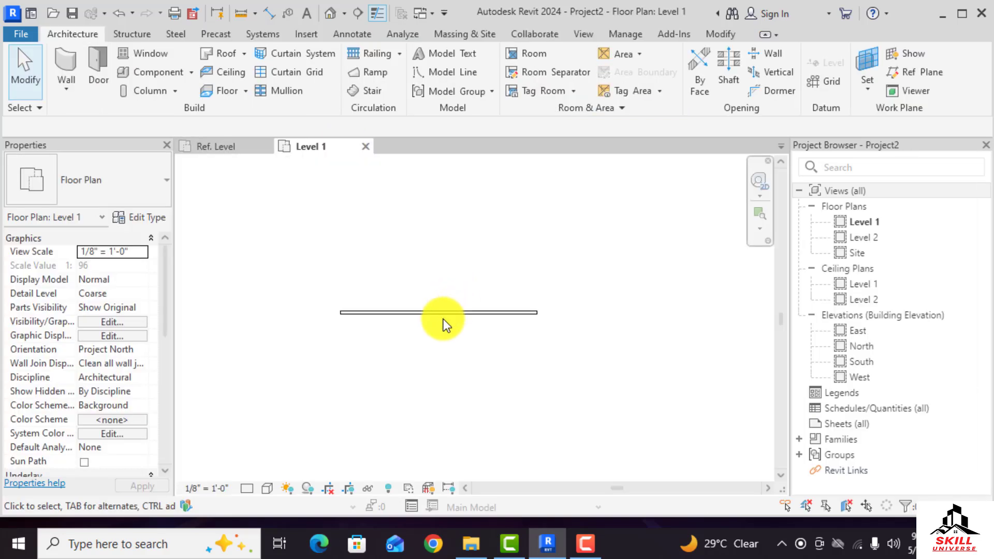
pyautogui.scroll(8, 438, 317)
pyautogui.scroll(-3, 422, 259)
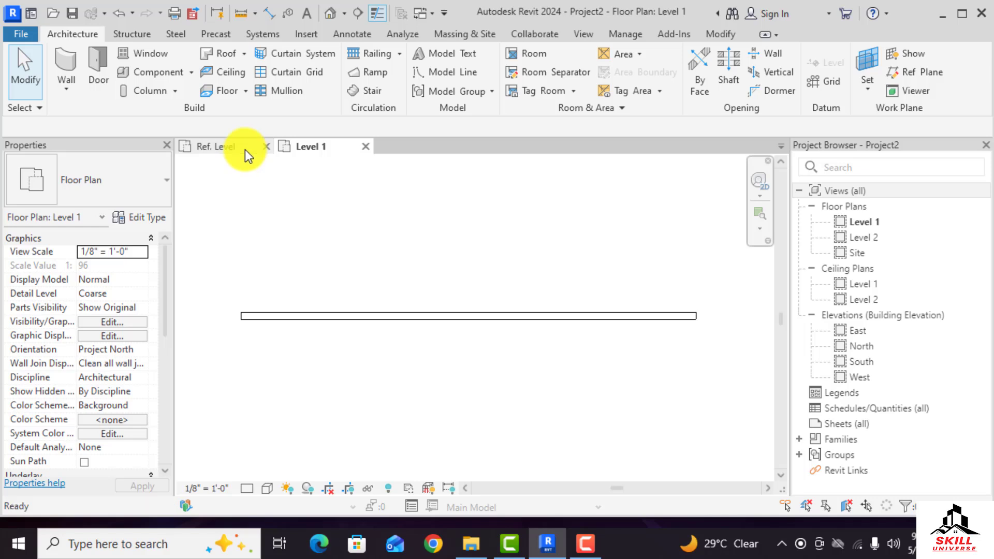
pyautogui.click(246, 151)
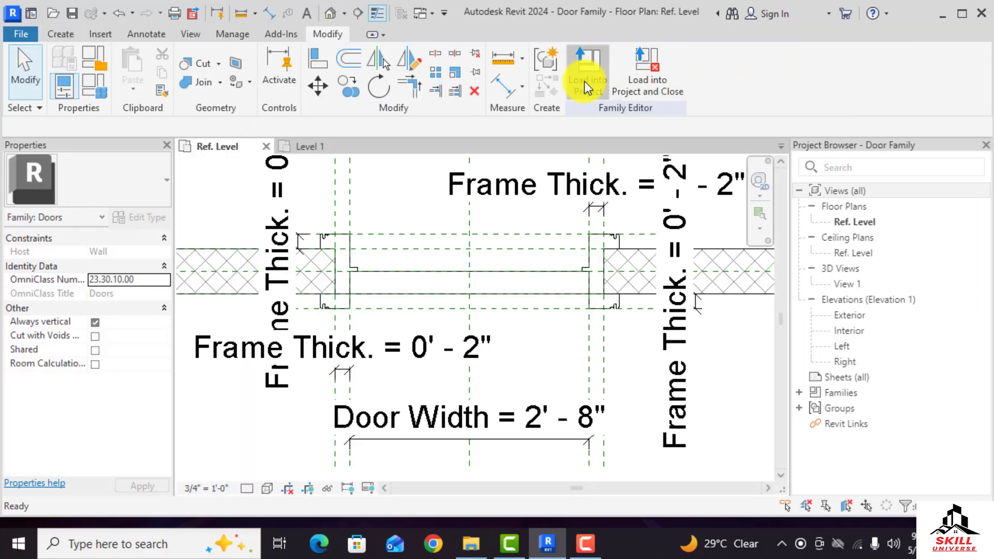
pyautogui.click(585, 82)
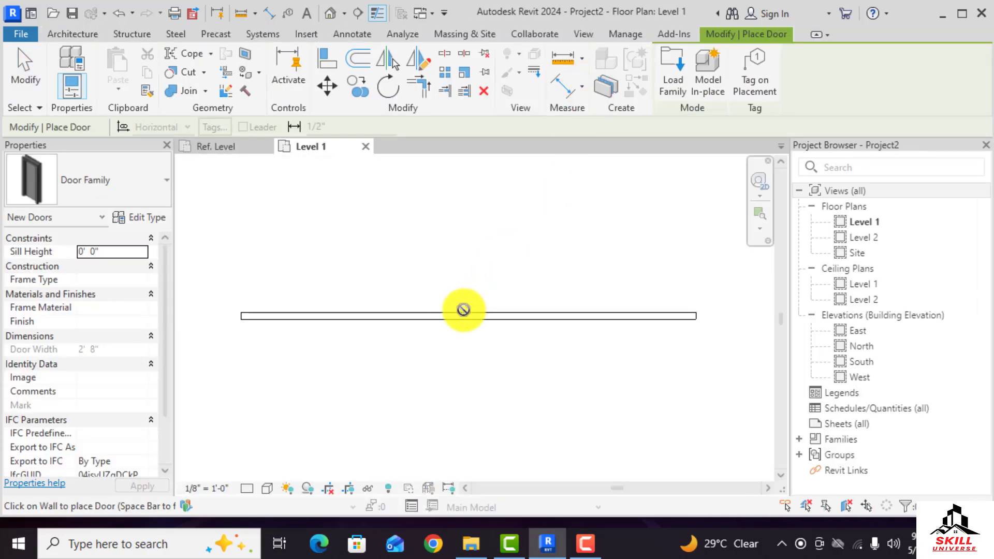
pyautogui.scroll(2, 453, 316)
pyautogui.click(453, 317)
# Set the Level 1 plan to Fine detail level and a realistic visual style
pyautogui.scroll(3, 464, 342)
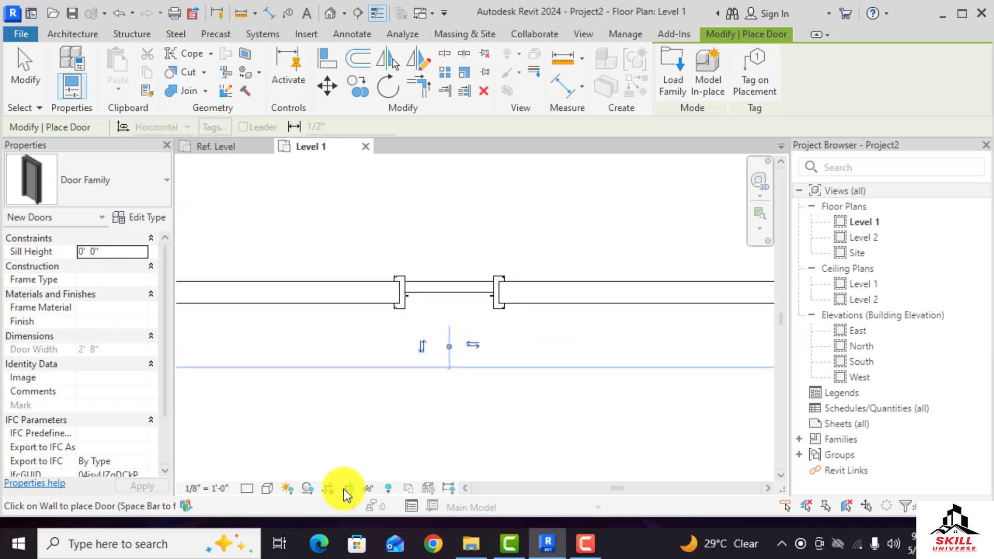
pyautogui.click(245, 487)
pyautogui.click(261, 472)
pyautogui.click(267, 489)
pyautogui.click(291, 471)
pyautogui.press('Escape')
# Inspect the placed door's frame and panel materials in the Level 1 plan
pyautogui.scroll(3, 427, 244)
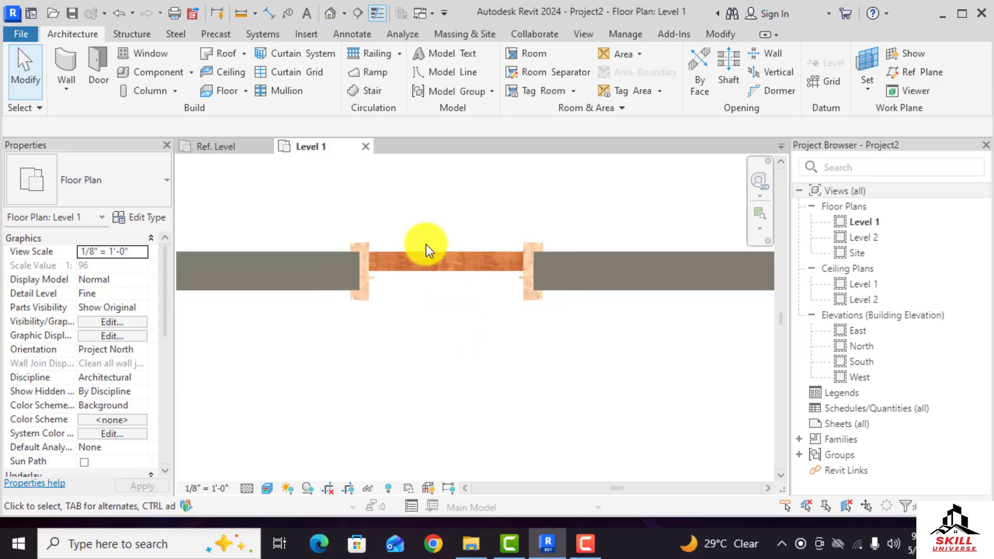
pyautogui.scroll(-2, 452, 393)
pyautogui.scroll(3, 530, 298)
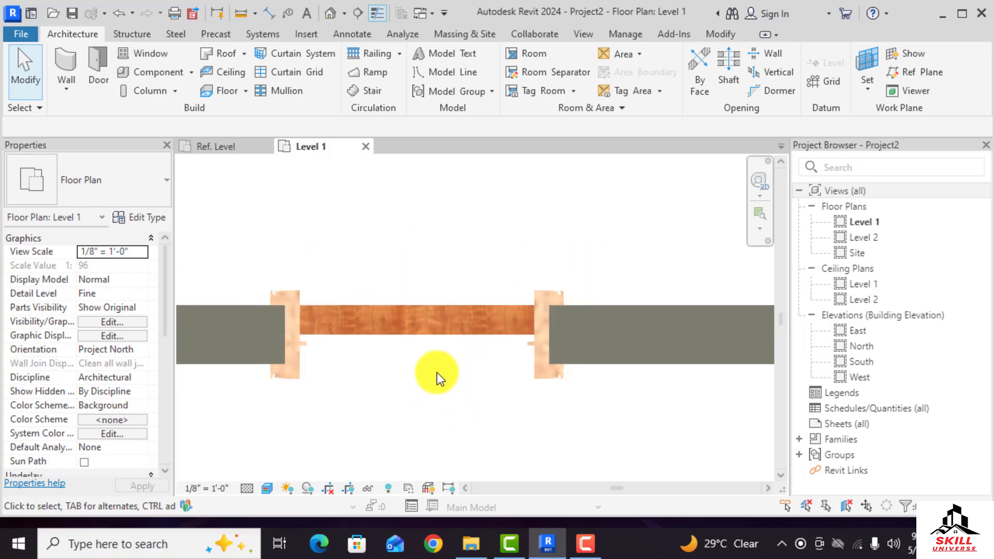
pyautogui.scroll(3, 431, 357)
pyautogui.scroll(-3, 489, 393)
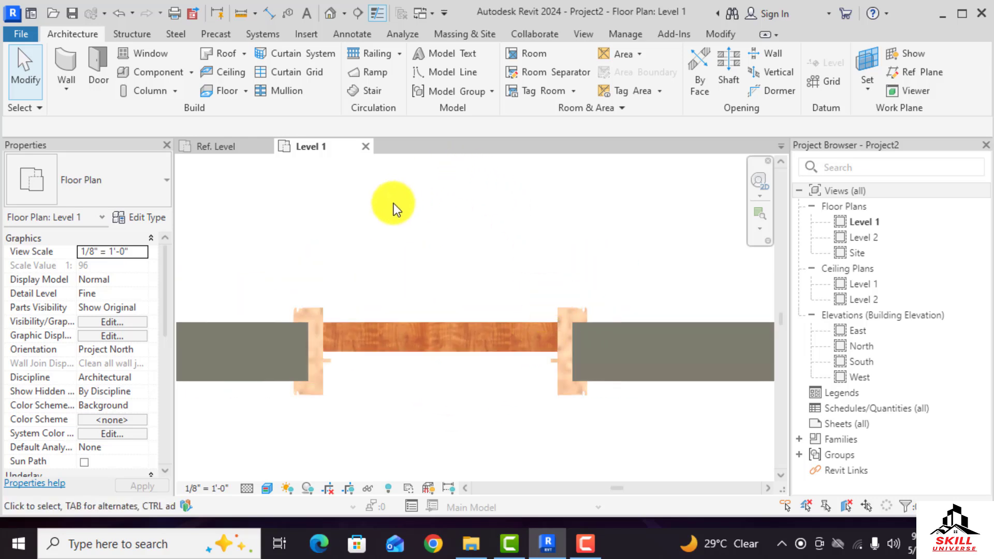
pyautogui.scroll(-3, 448, 395)
pyautogui.scroll(2, 460, 314)
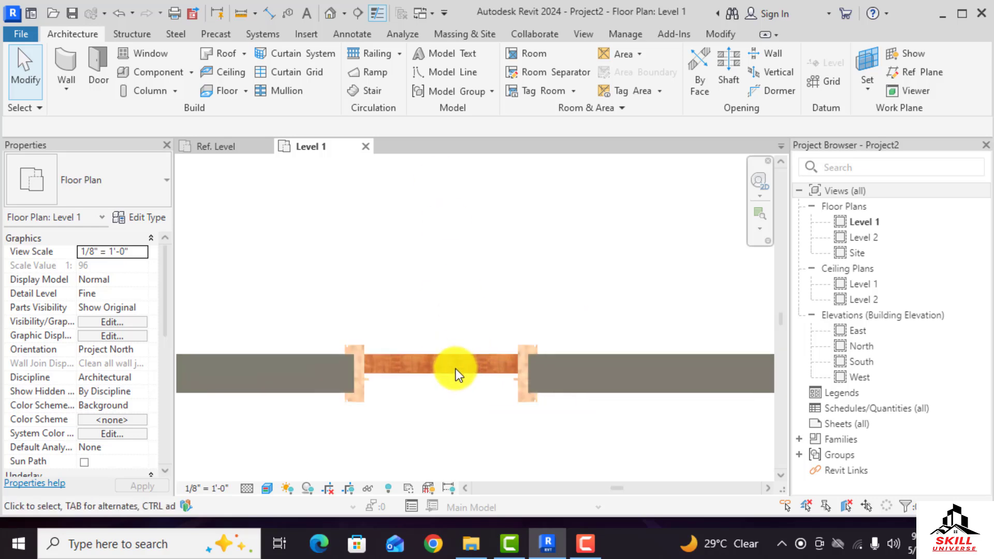
# In the family's Ref. Level plan, hide the door panel extrusion in Plan/RCP views and when cut in plan
pyautogui.click(226, 145)
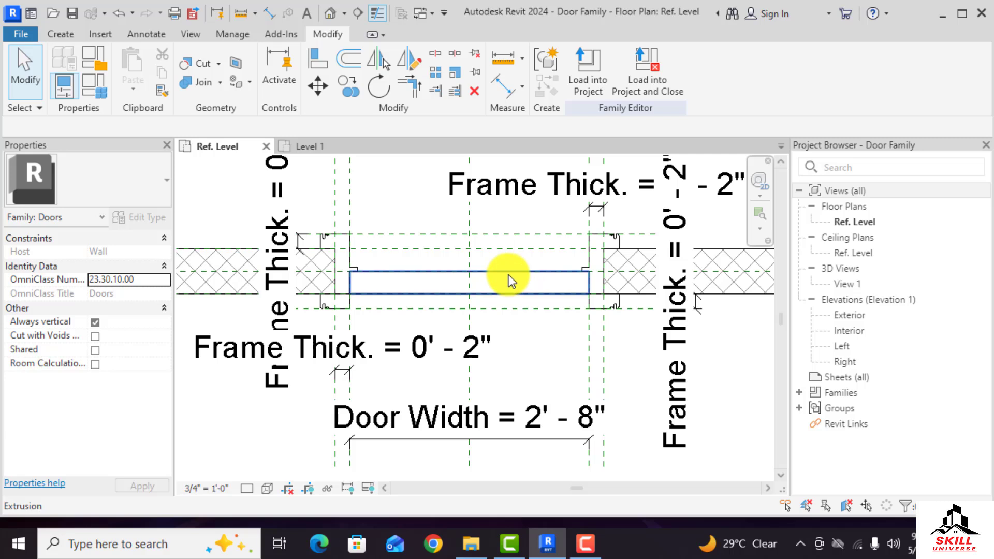
pyautogui.click(507, 279)
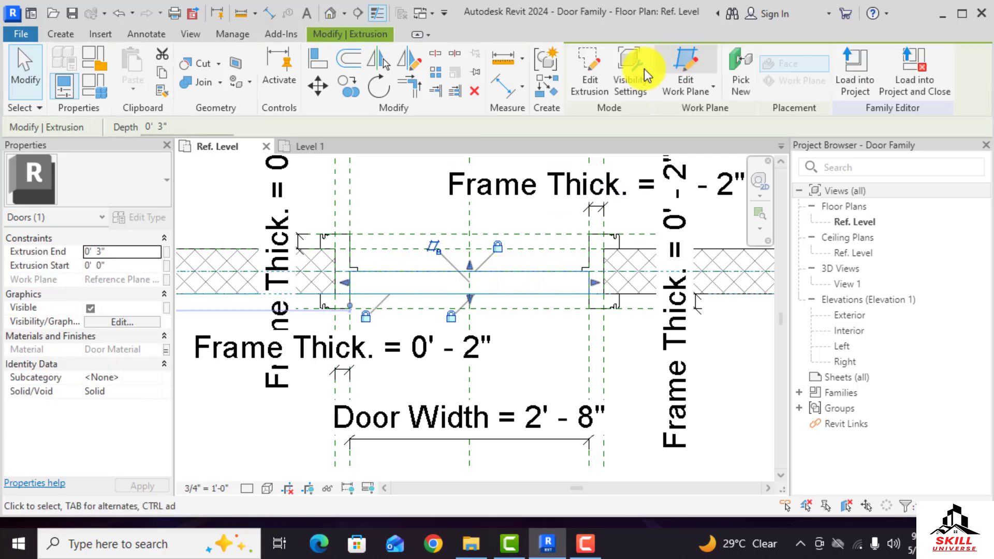
pyautogui.click(633, 83)
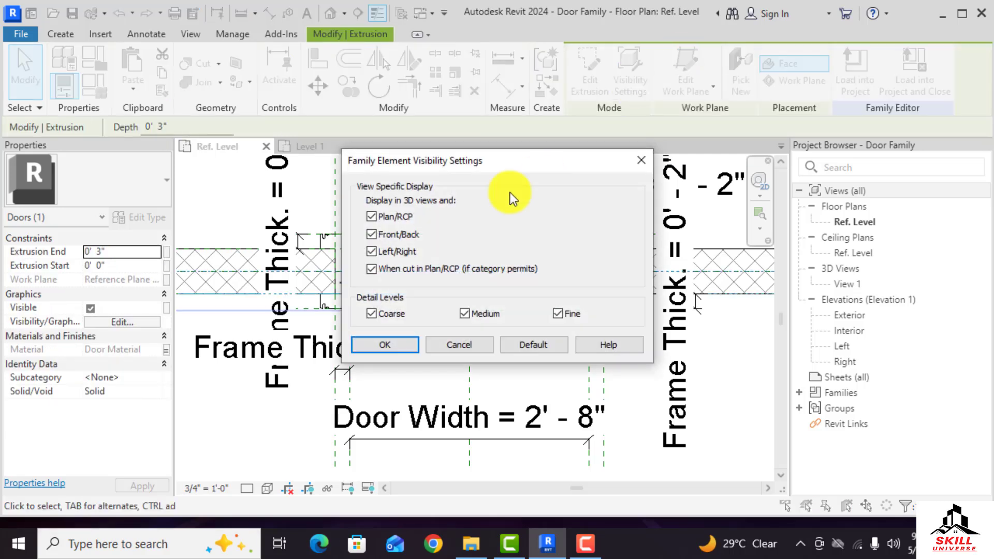
pyautogui.click(372, 216)
pyautogui.click(376, 268)
pyautogui.click(390, 346)
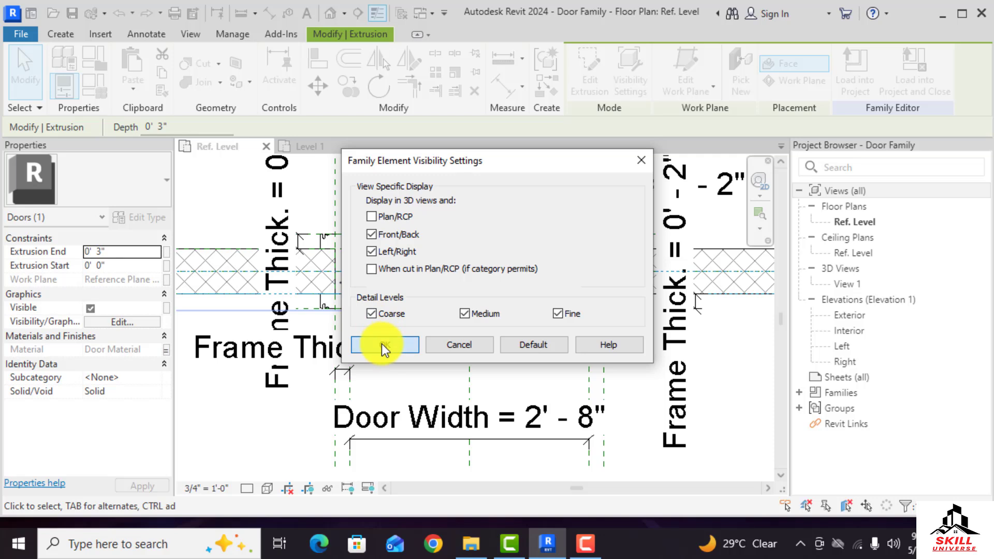
pyautogui.click(381, 344)
pyautogui.click(515, 347)
# Start a model line at the inner edge of the right jamb and draw a 3' segment away from the wall
pyautogui.scroll(-3, 573, 347)
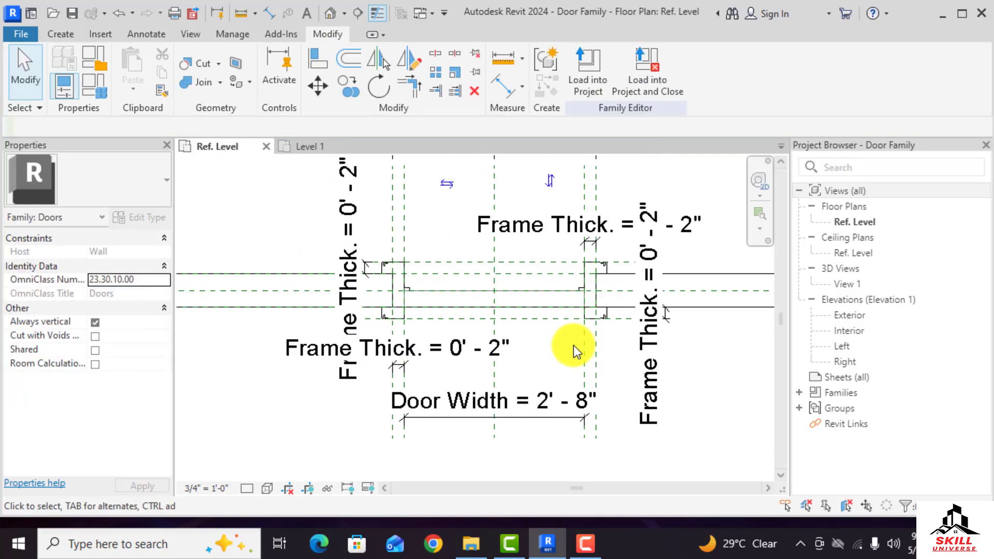
pyautogui.scroll(5, 576, 308)
pyautogui.scroll(-3, 570, 298)
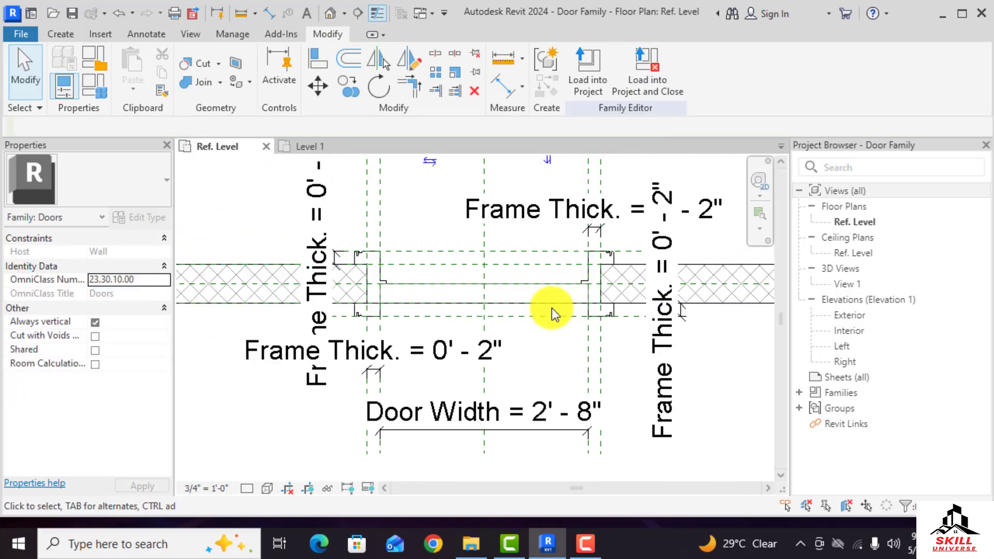
pyautogui.click(60, 34)
pyautogui.click(315, 59)
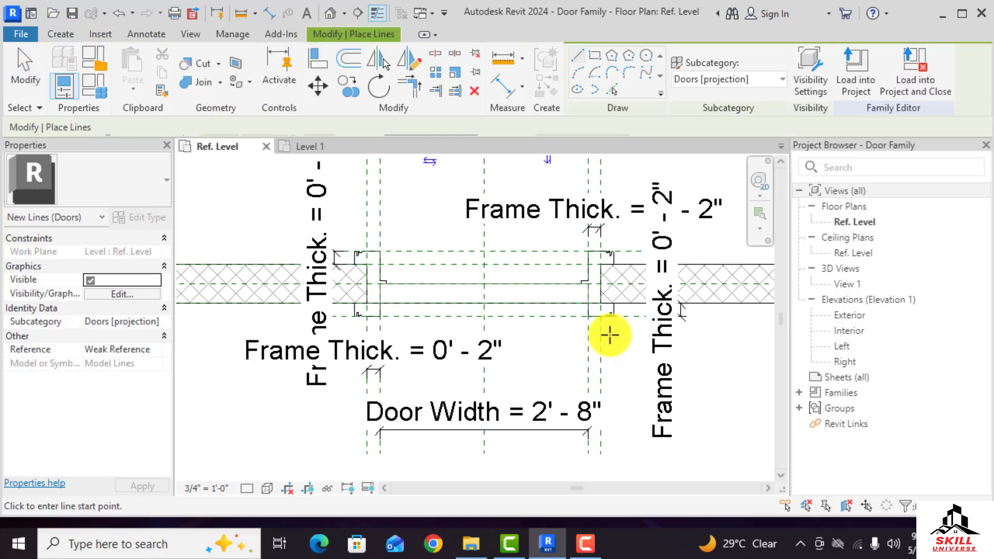
pyautogui.scroll(4, 608, 333)
pyautogui.click(549, 235)
pyautogui.scroll(-3, 556, 278)
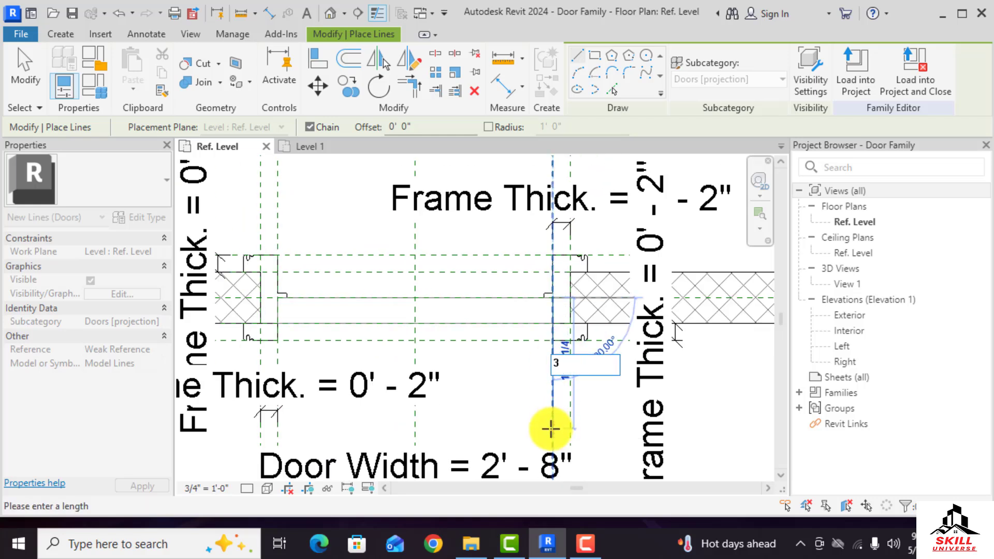
pyautogui.write('3')
pyautogui.press('Return')
# Continue the line to complete a narrow door leaf outline, then exit the line chain
pyautogui.scroll(-3, 539, 419)
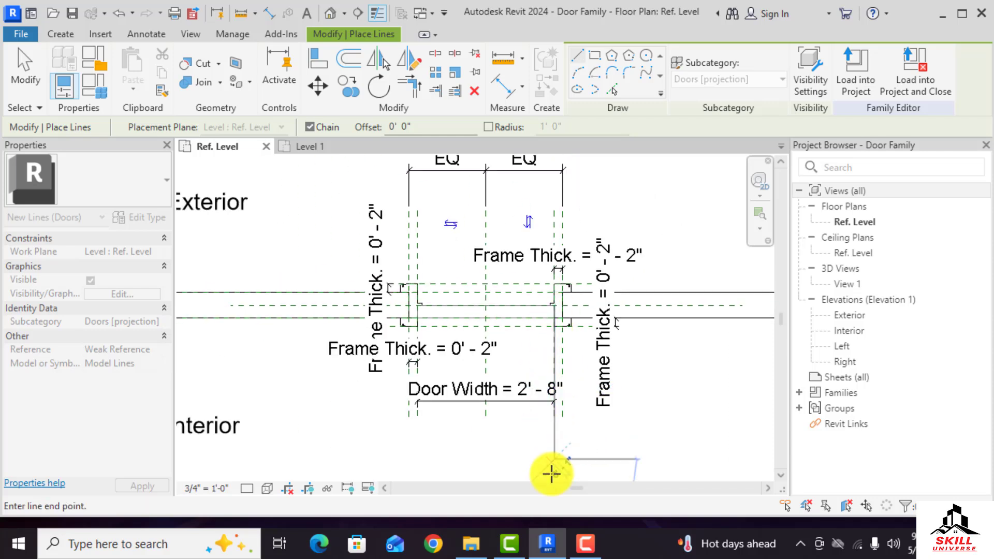
pyautogui.scroll(3, 552, 474)
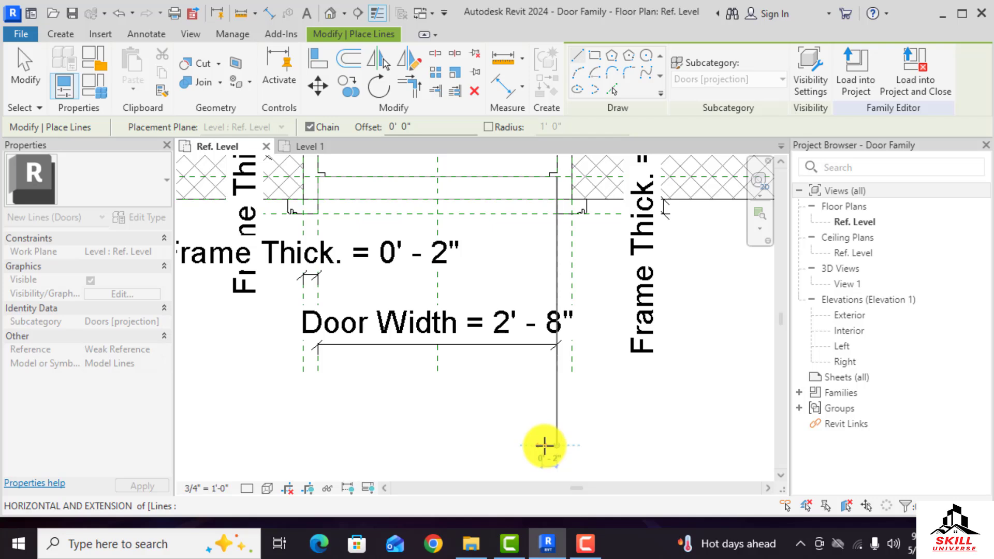
pyautogui.write('1')
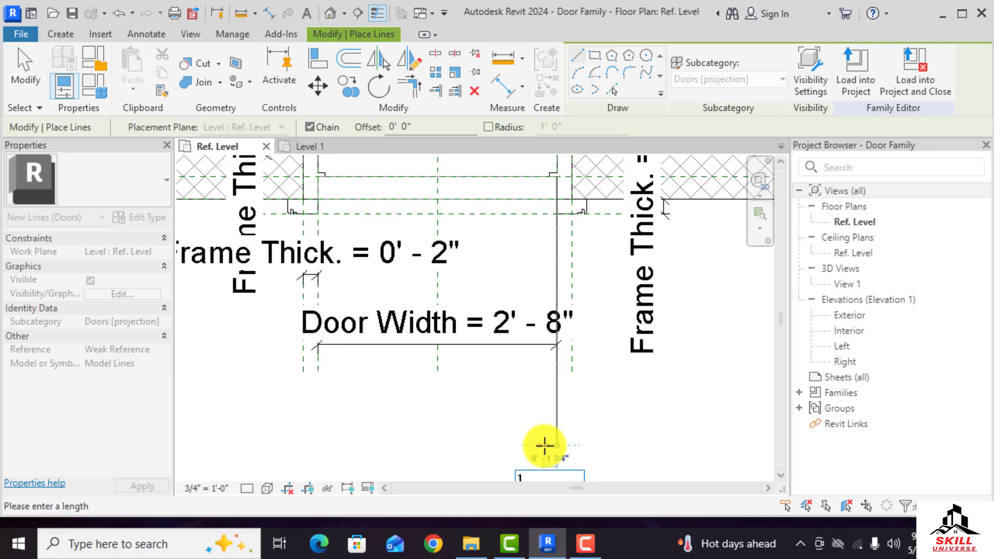
pyautogui.write("'")
pyautogui.press('Return')
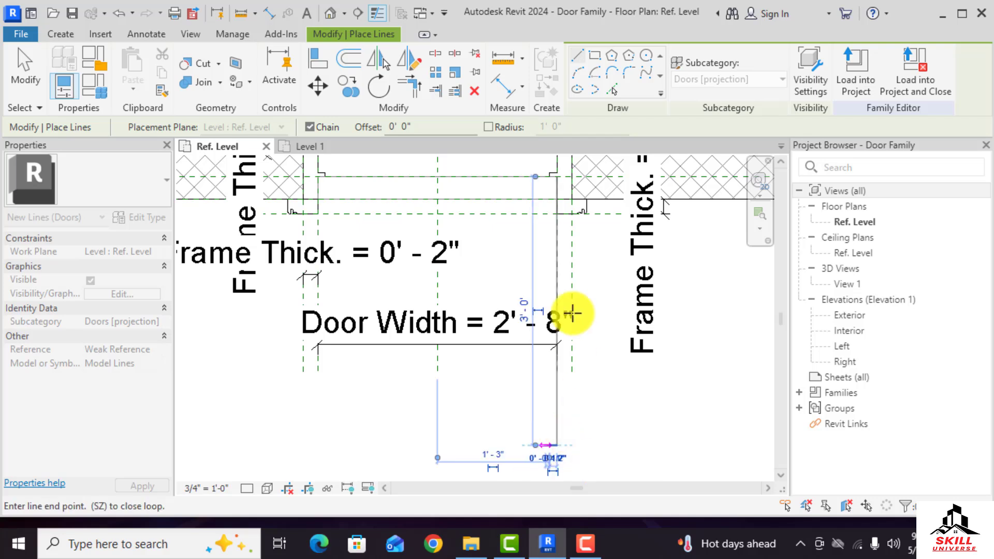
pyautogui.scroll(2, 544, 177)
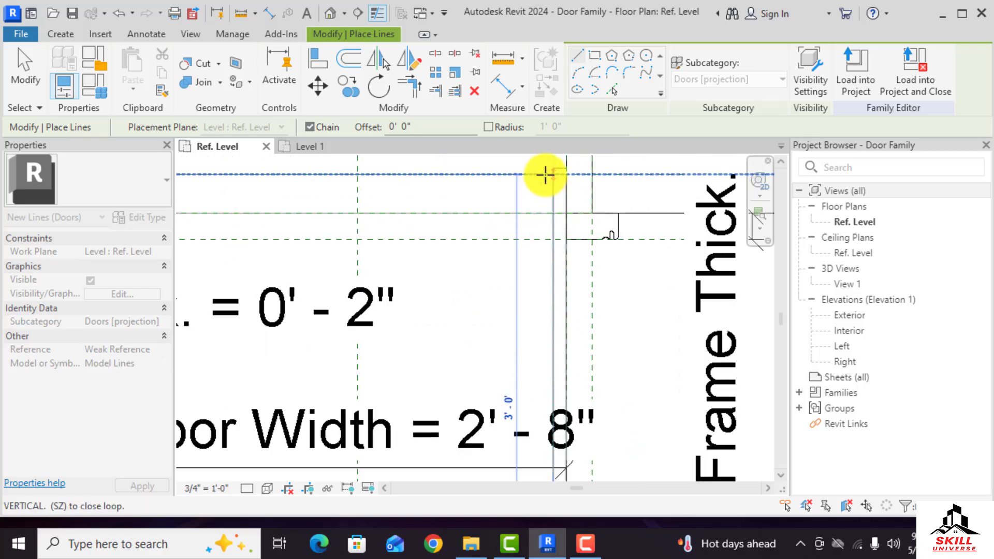
pyautogui.scroll(-3, 557, 195)
pyautogui.press('Escape')
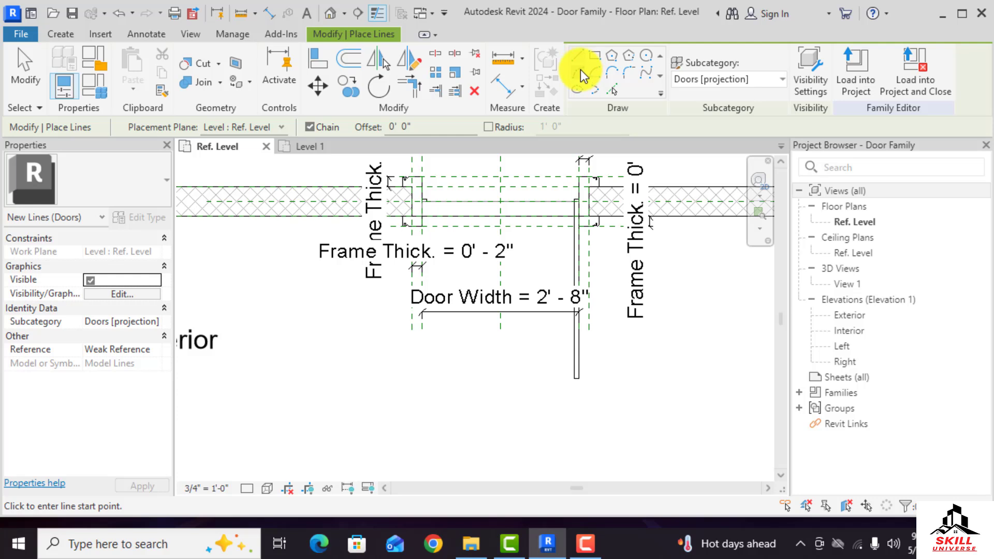
# Draw the door swing arc from the free end of the door leaf to the opposite jamb
pyautogui.click(577, 202)
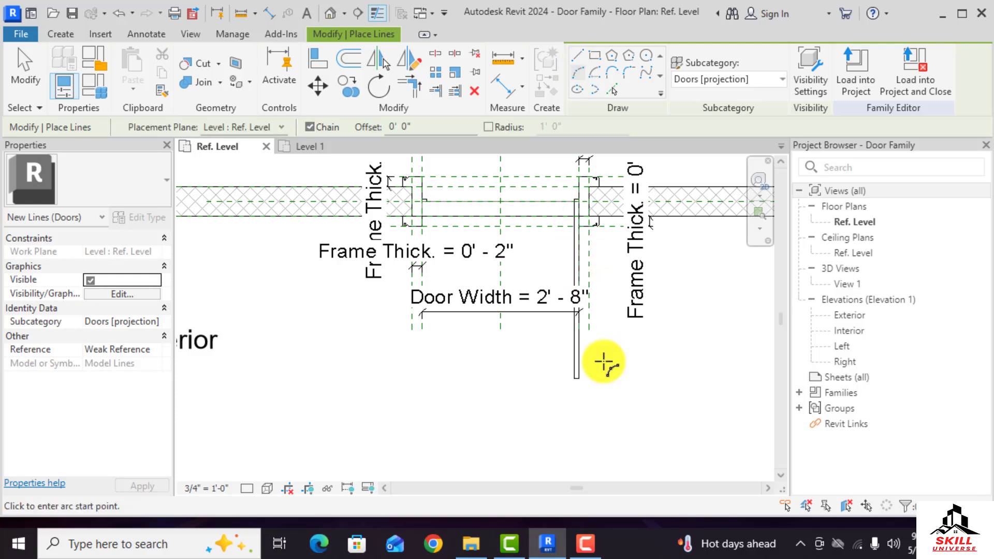
pyautogui.click(575, 381)
pyautogui.scroll(2, 429, 223)
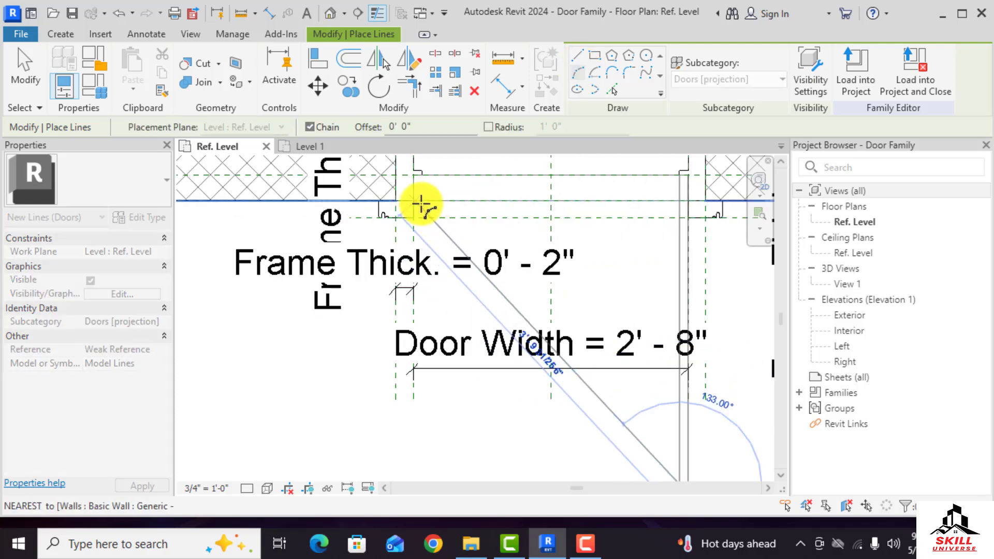
pyautogui.click(414, 202)
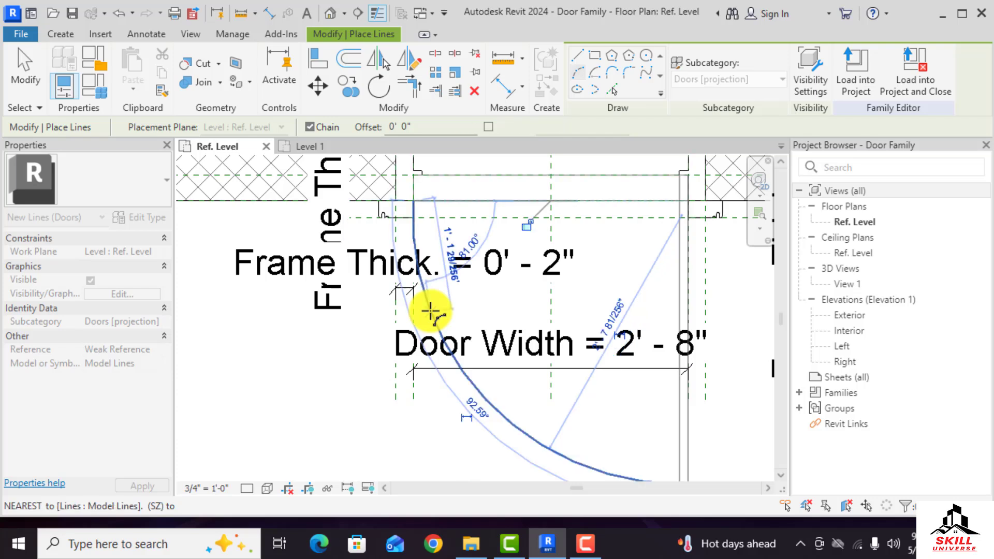
pyautogui.click(430, 312)
pyautogui.scroll(-3, 548, 355)
pyautogui.press('Escape')
pyautogui.press('Escape')
pyautogui.scroll(5, 393, 247)
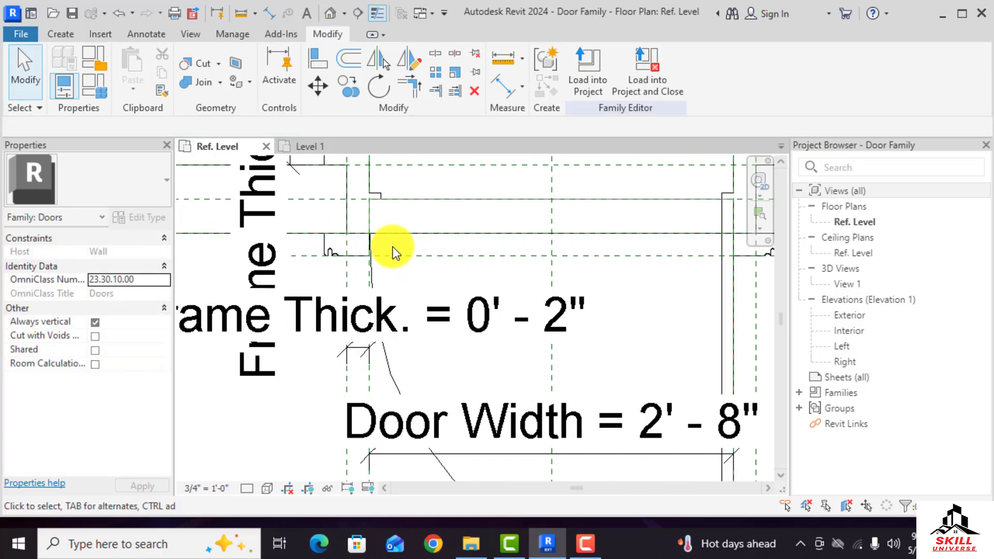
pyautogui.scroll(-4, 414, 265)
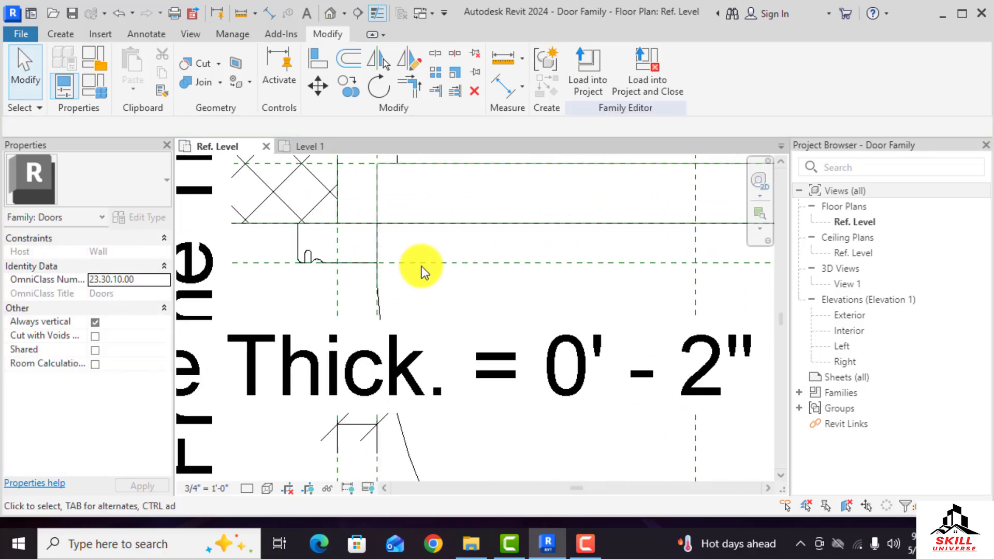
pyautogui.click(319, 57)
pyautogui.scroll(-2, 362, 228)
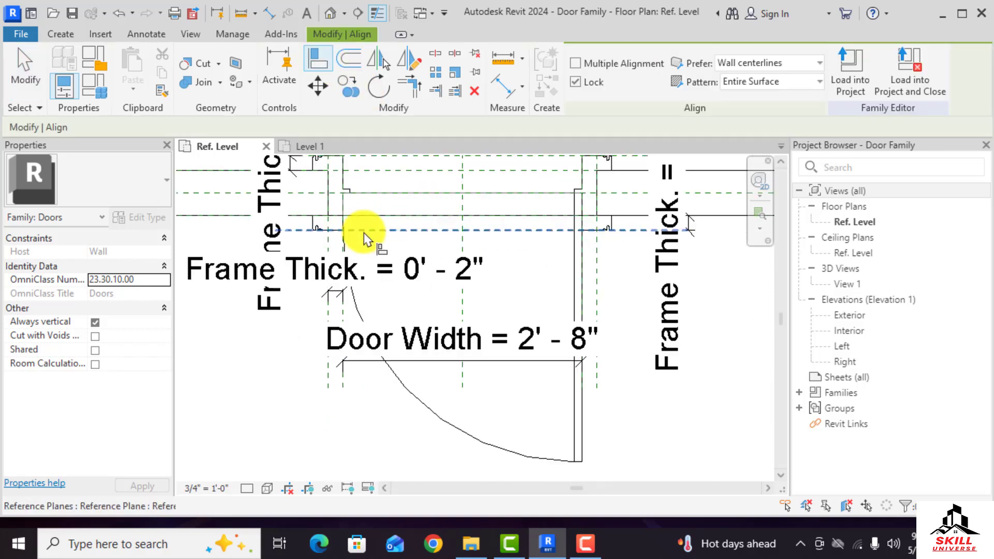
pyautogui.scroll(3, 344, 211)
pyautogui.scroll(-2, 368, 252)
pyautogui.scroll(-2, 368, 249)
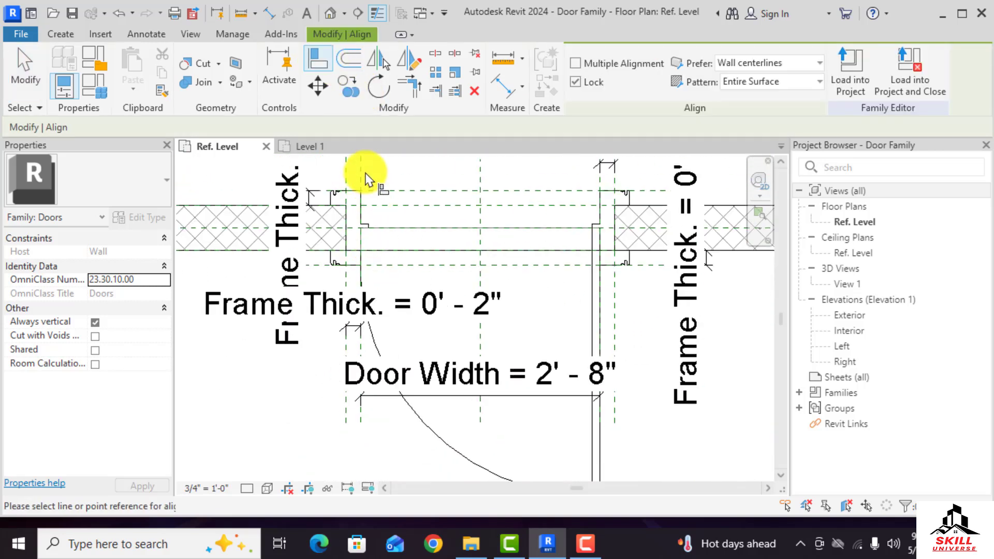
pyautogui.scroll(5, 357, 286)
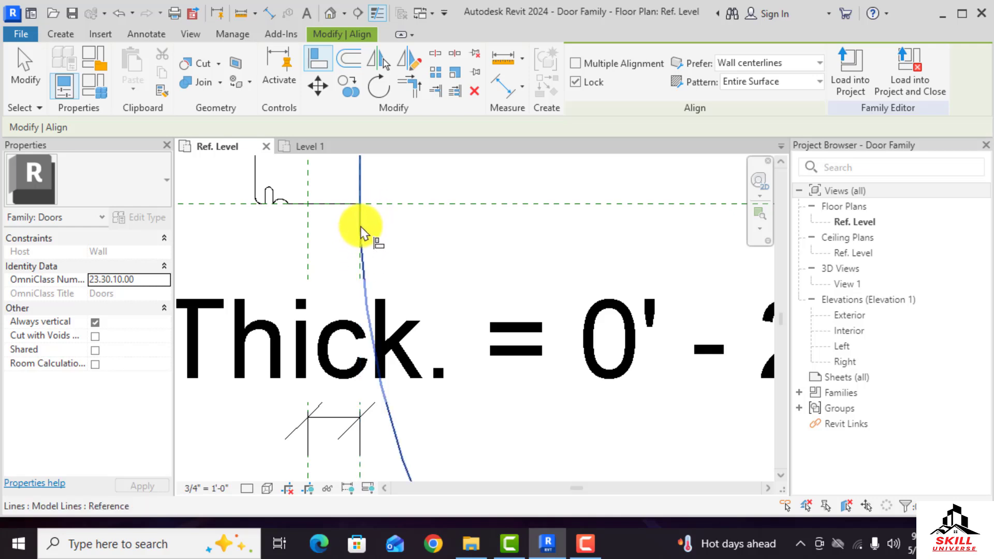
pyautogui.scroll(-4, 394, 282)
pyautogui.press('Escape')
pyautogui.press('Escape')
# Align the ends of the door leaf and swing lines to the wall-face reference plane
pyautogui.click(322, 61)
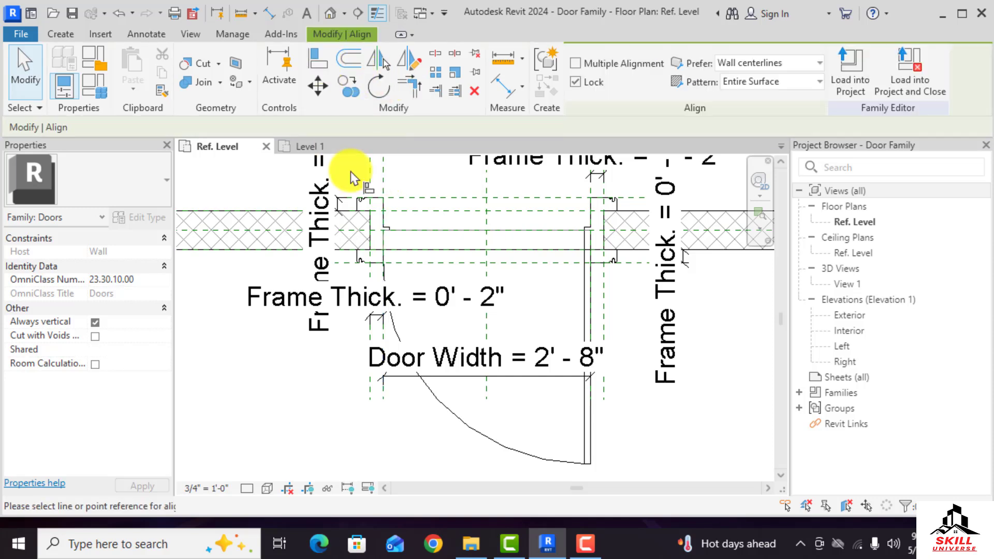
pyautogui.scroll(4, 388, 275)
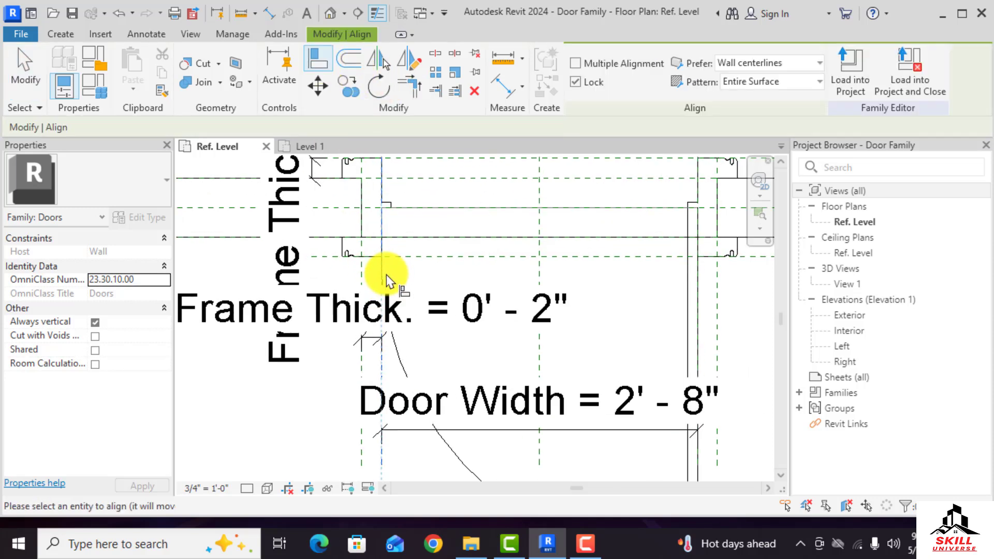
pyautogui.click(383, 245)
pyautogui.scroll(-5, 285, 252)
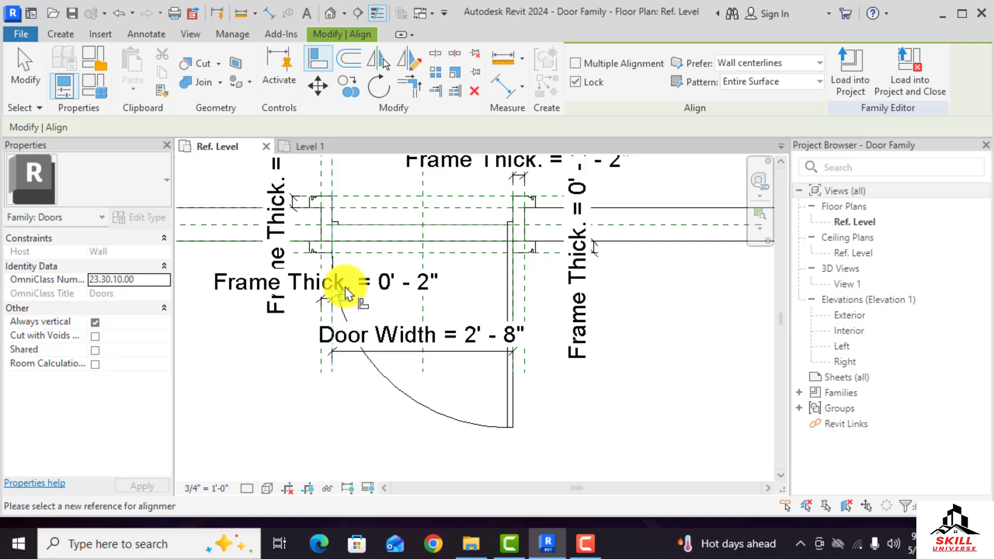
pyautogui.click(513, 205)
pyautogui.scroll(3, 515, 254)
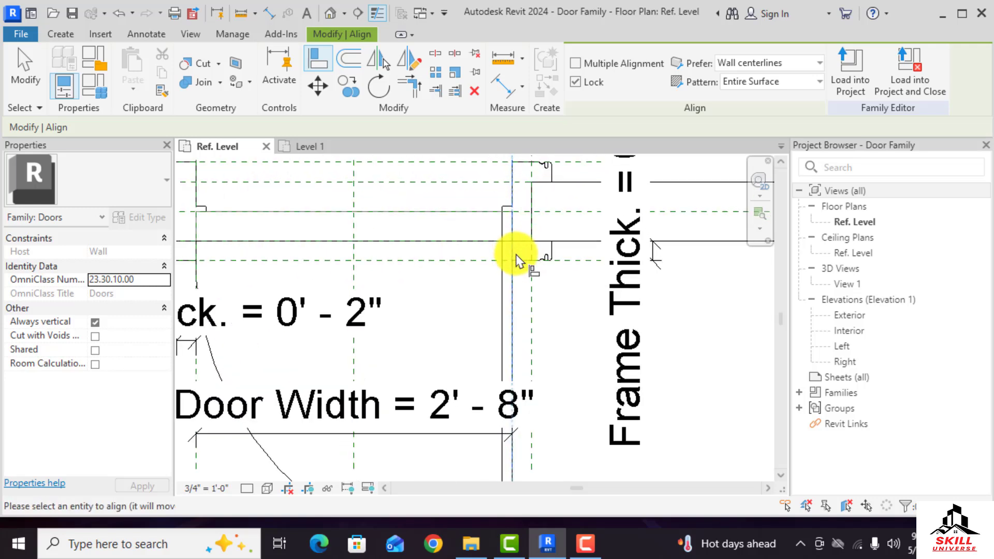
pyautogui.click(515, 286)
pyautogui.scroll(-5, 399, 255)
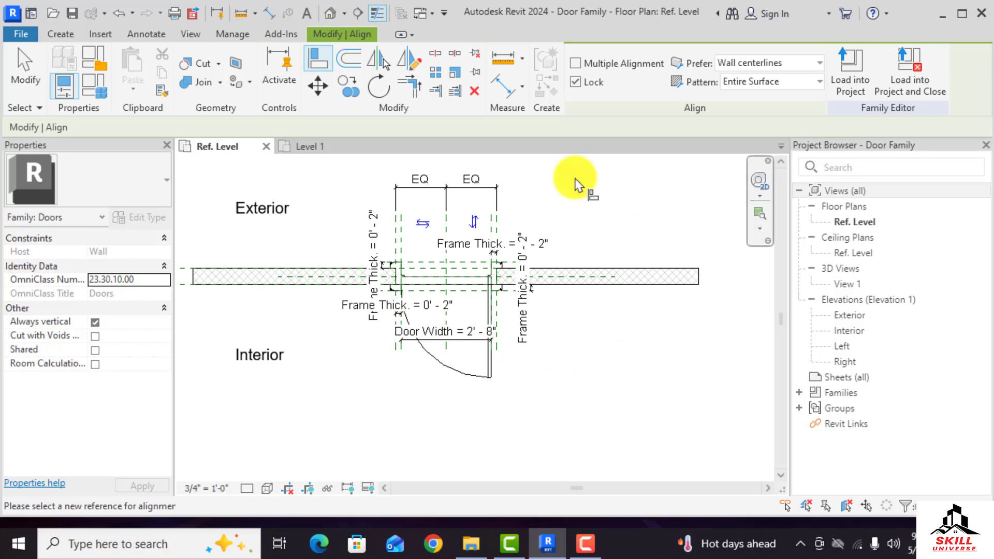
# Load the family into the project, overwriting the existing version
pyautogui.click(859, 76)
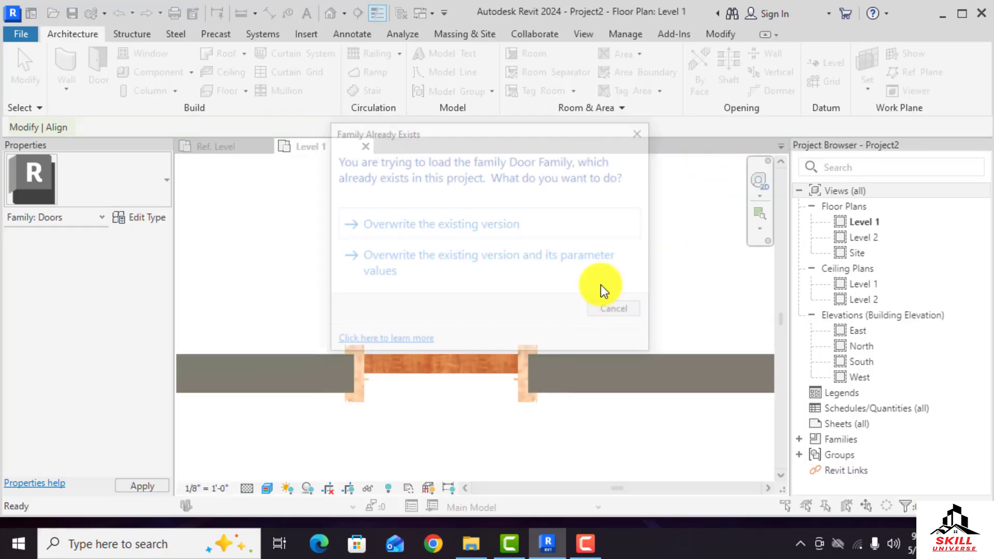
pyautogui.click(482, 228)
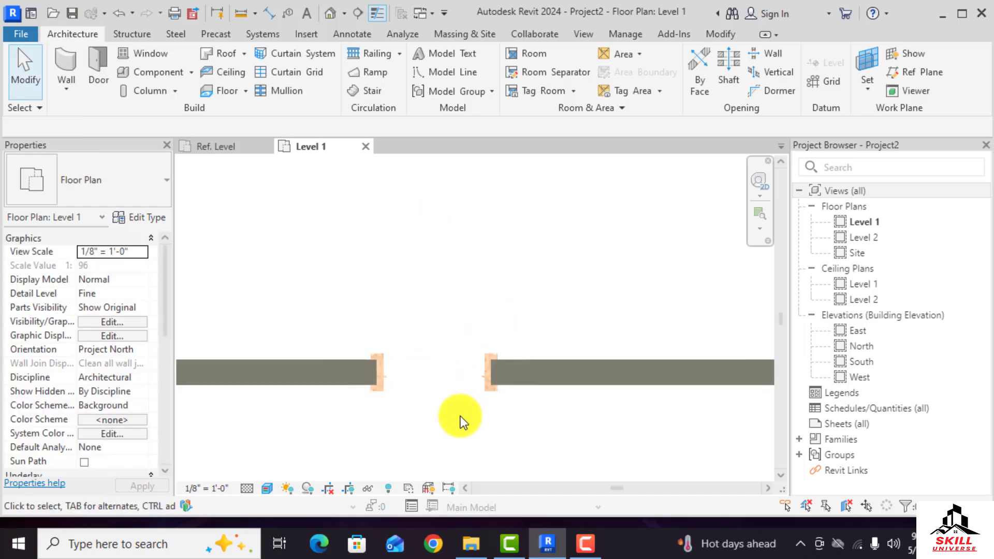
# Switch the Level 1 plan to the Hidden Line visual style and inspect the door's swing symbol
pyautogui.click(270, 491)
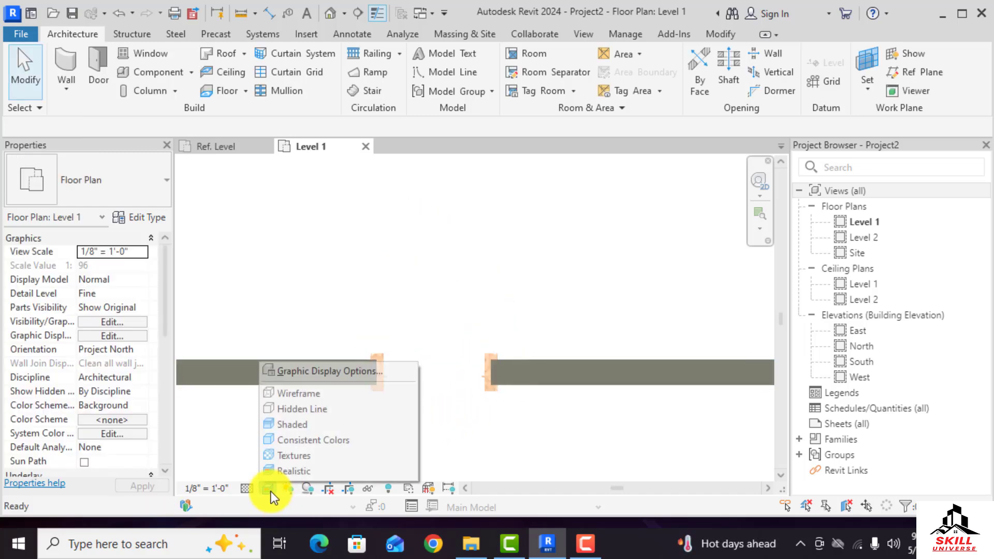
pyautogui.click(294, 411)
pyautogui.scroll(-3, 464, 340)
pyautogui.scroll(6, 431, 384)
pyautogui.scroll(-2, 389, 396)
pyautogui.scroll(3, 403, 328)
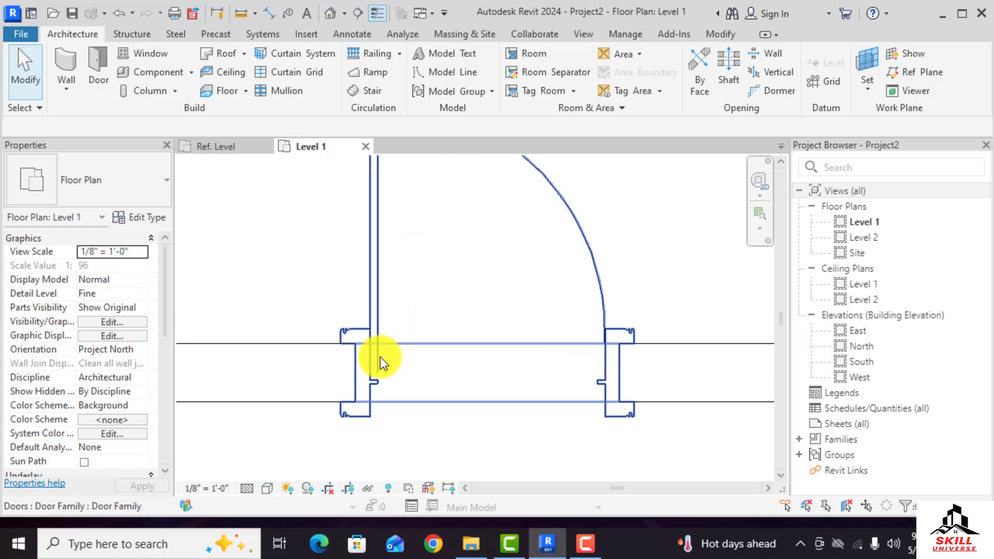
pyautogui.scroll(-3, 496, 392)
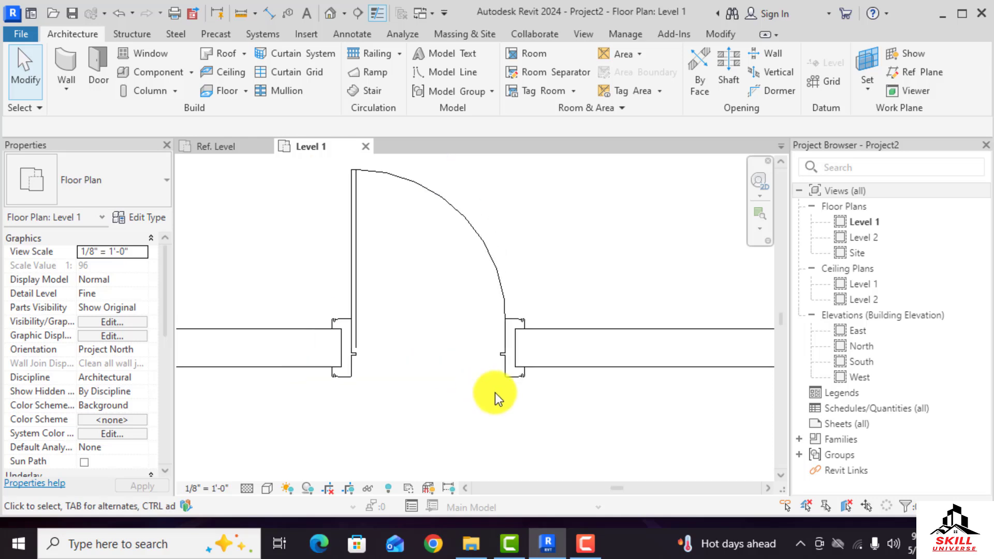
pyautogui.scroll(-2, 491, 280)
pyautogui.scroll(3, 510, 357)
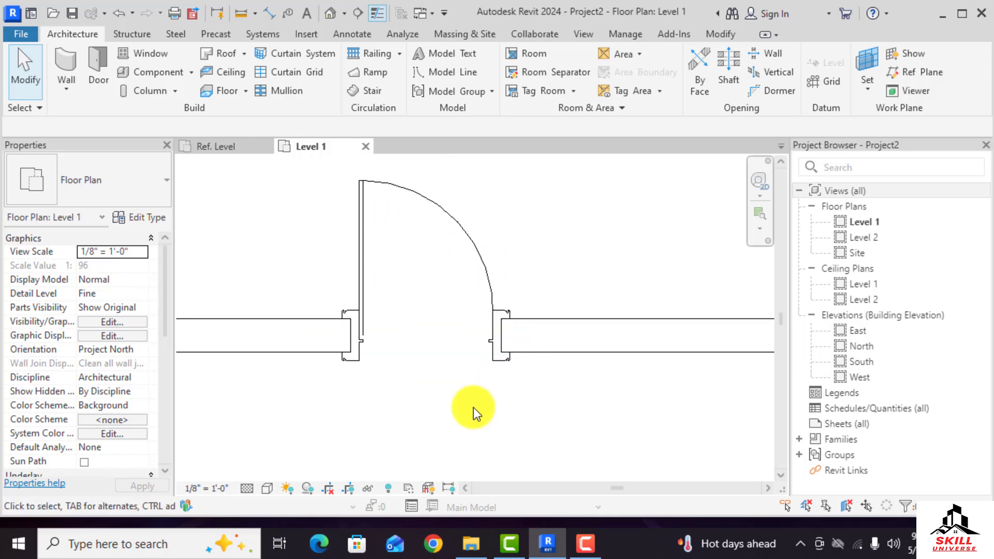
# Try setting the placed door type's Door Material to Door - Panel
pyautogui.click(495, 344)
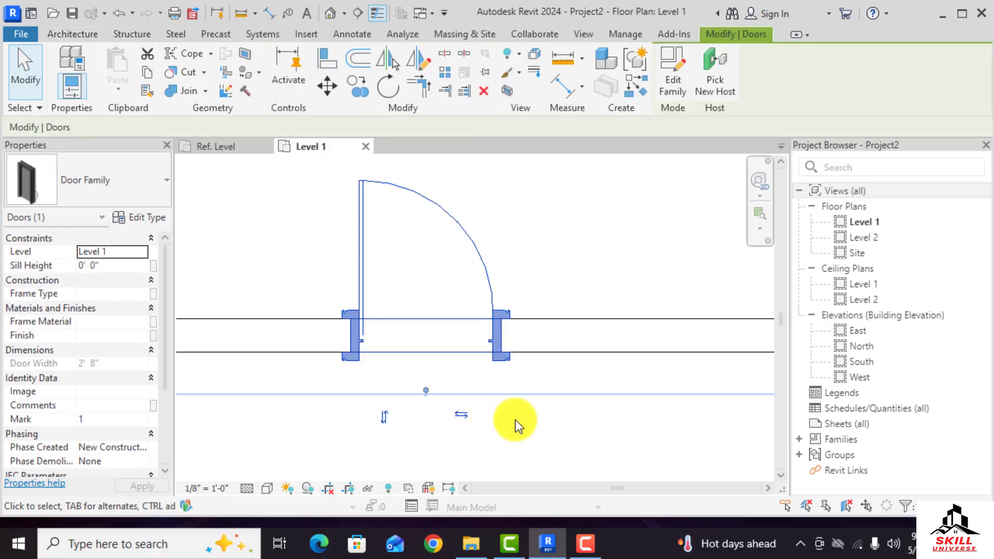
pyautogui.scroll(-3, 524, 336)
pyautogui.scroll(2, 444, 351)
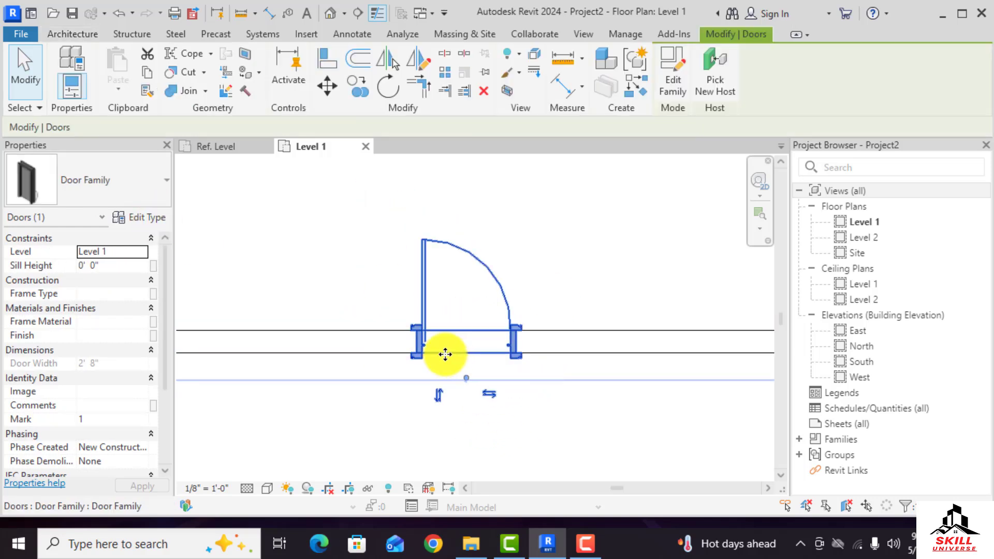
pyautogui.click(149, 217)
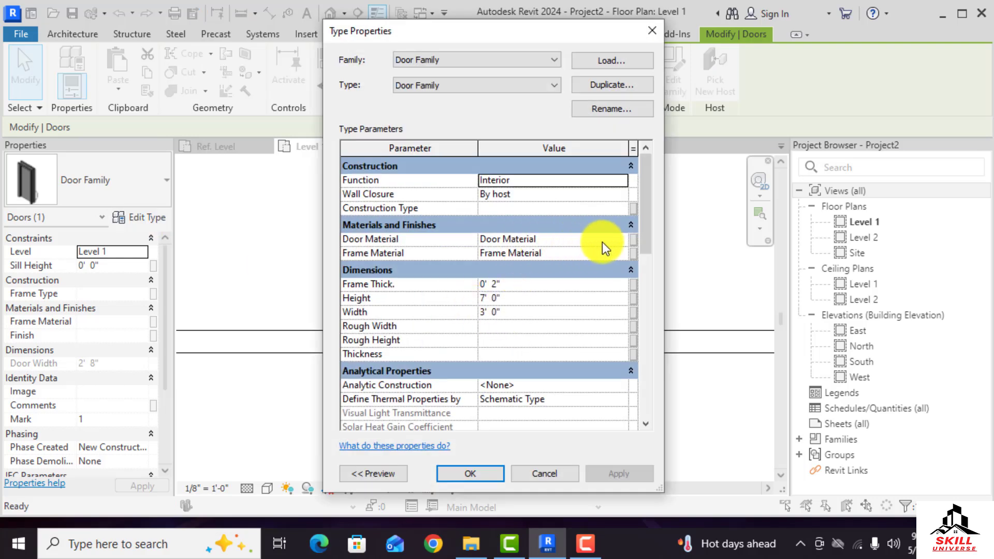
pyautogui.click(622, 240)
pyautogui.click(623, 241)
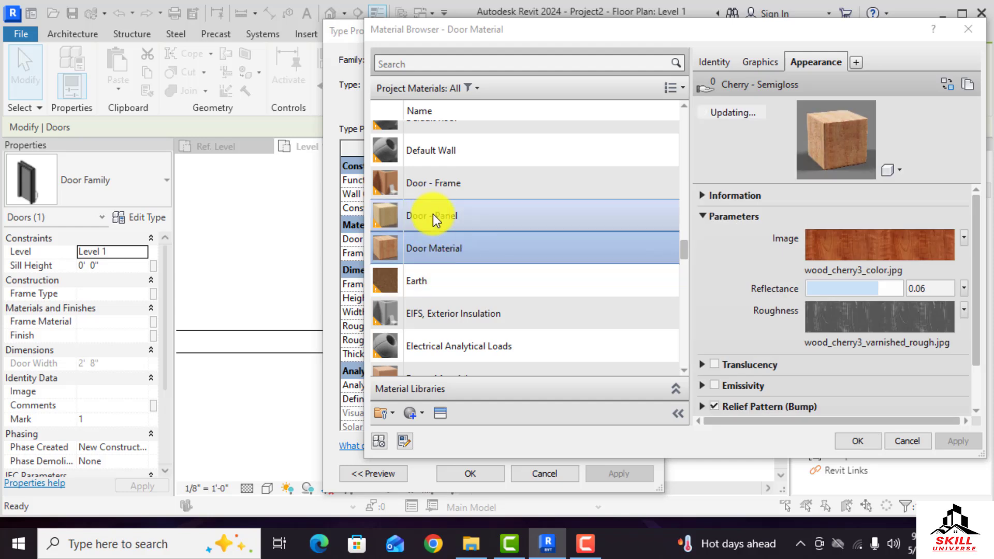
pyautogui.click(433, 215)
pyautogui.click(843, 442)
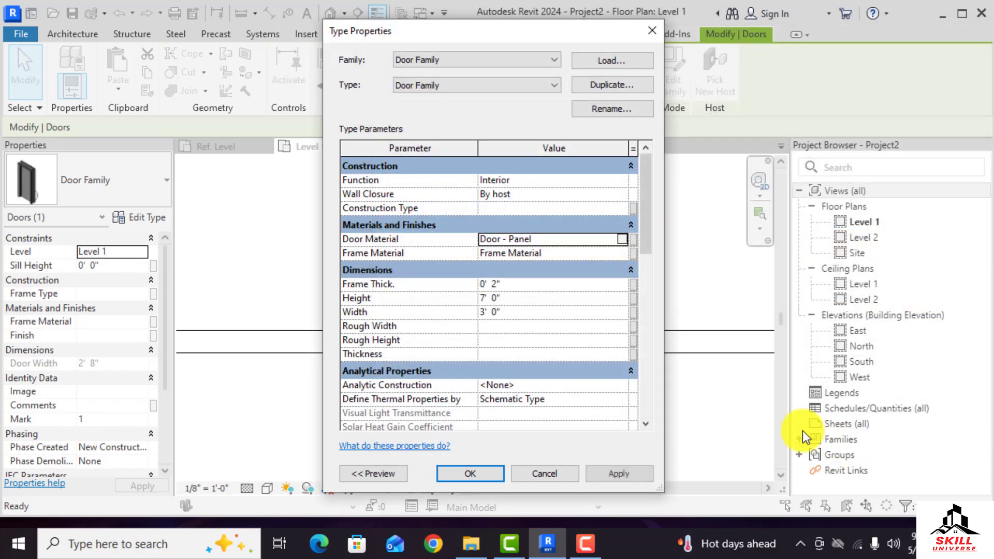
# Browse materials for the Frame Material, then cancel out of the type properties
pyautogui.click(622, 254)
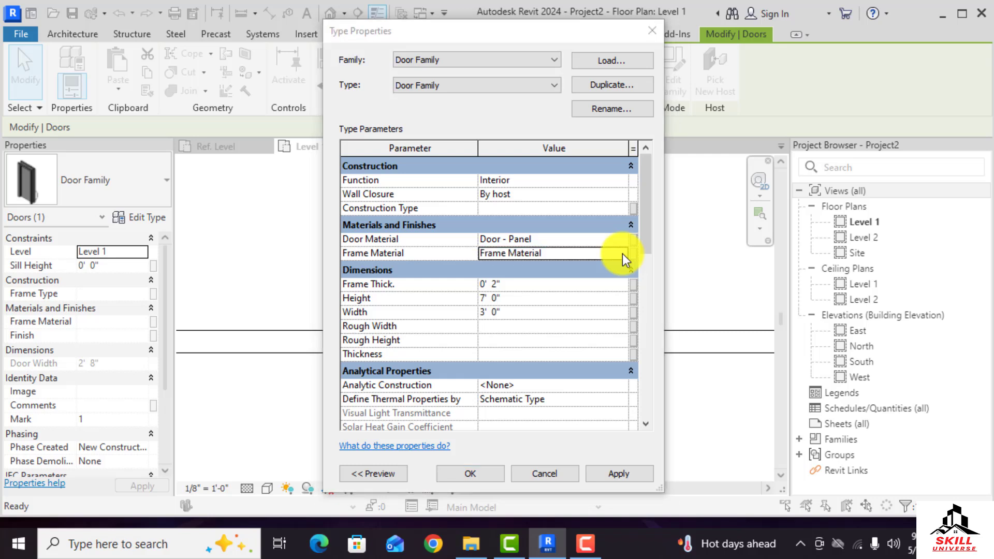
pyautogui.click(622, 253)
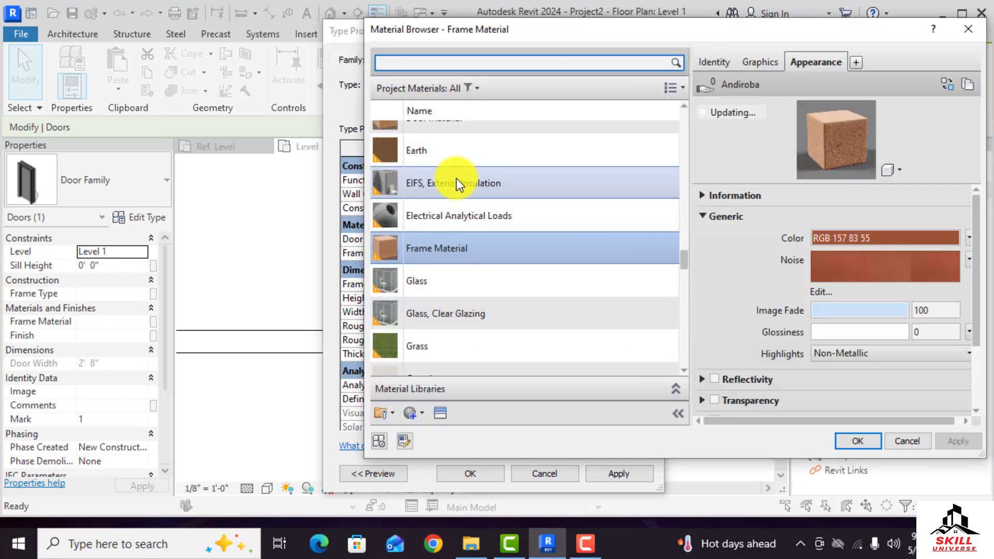
pyautogui.scroll(1, 455, 183)
pyautogui.scroll(2, 460, 206)
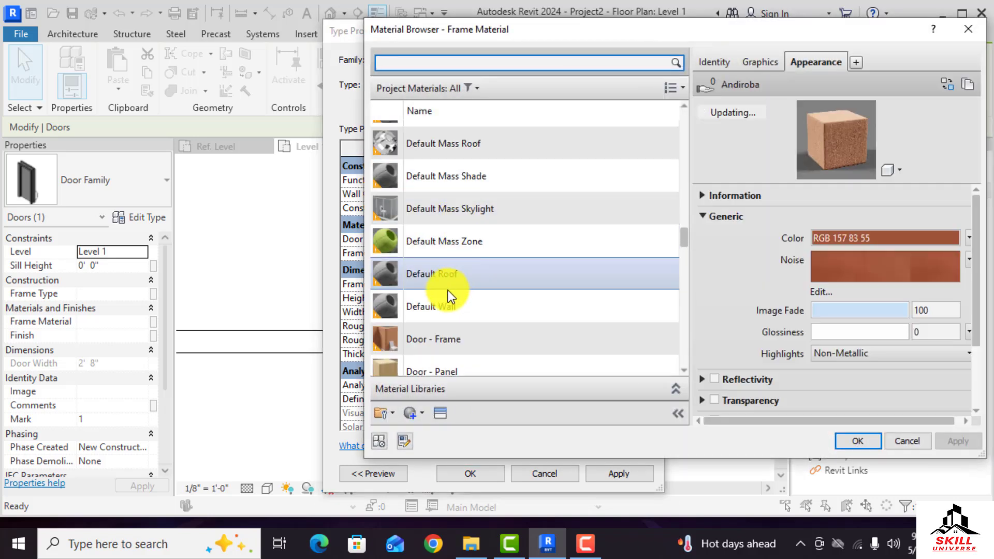
pyautogui.click(900, 442)
pyautogui.press('Escape')
pyautogui.press('Escape')
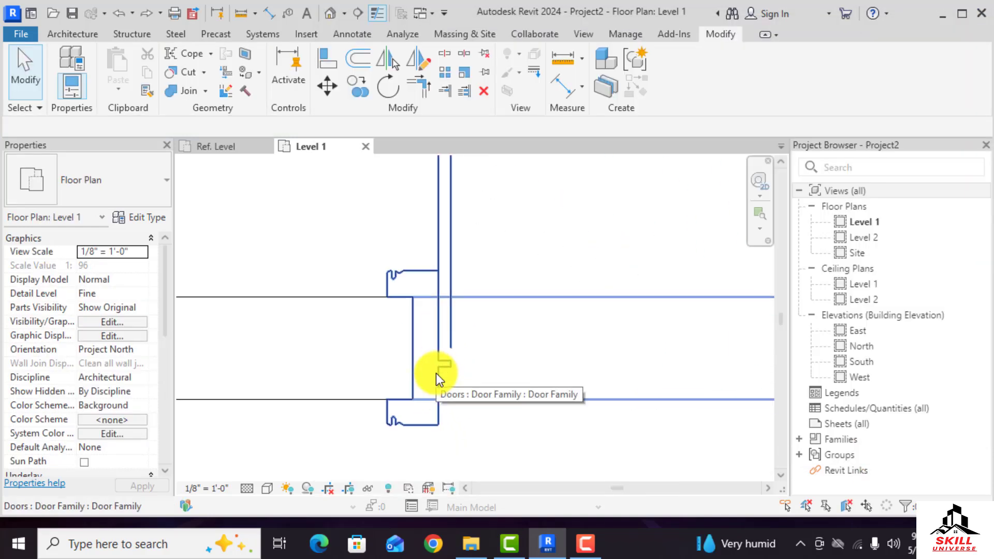
# Reopen the placed door's type properties to review its material and dimension parameters
pyautogui.scroll(-2, 437, 374)
pyautogui.scroll(-1, 436, 374)
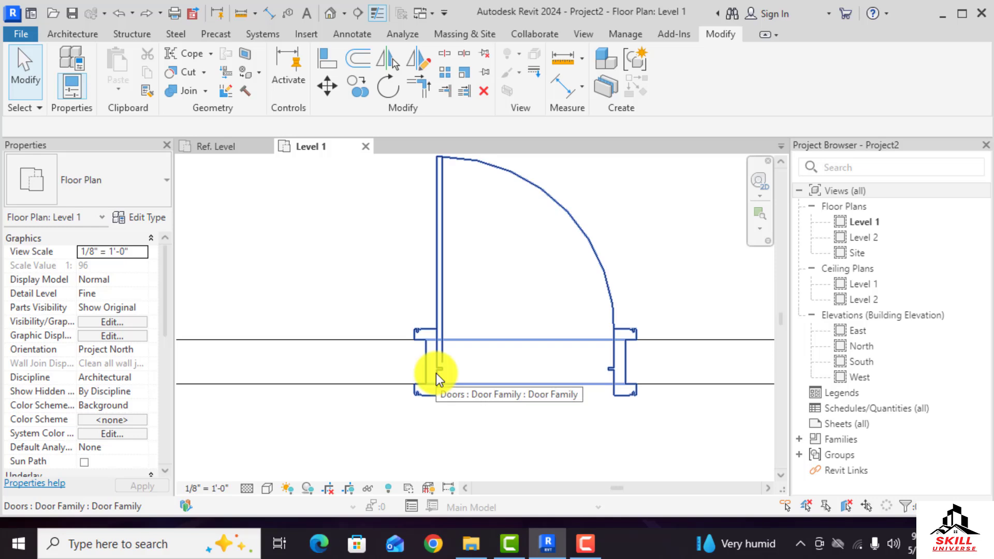
pyautogui.scroll(1, 436, 373)
pyautogui.scroll(1, 436, 374)
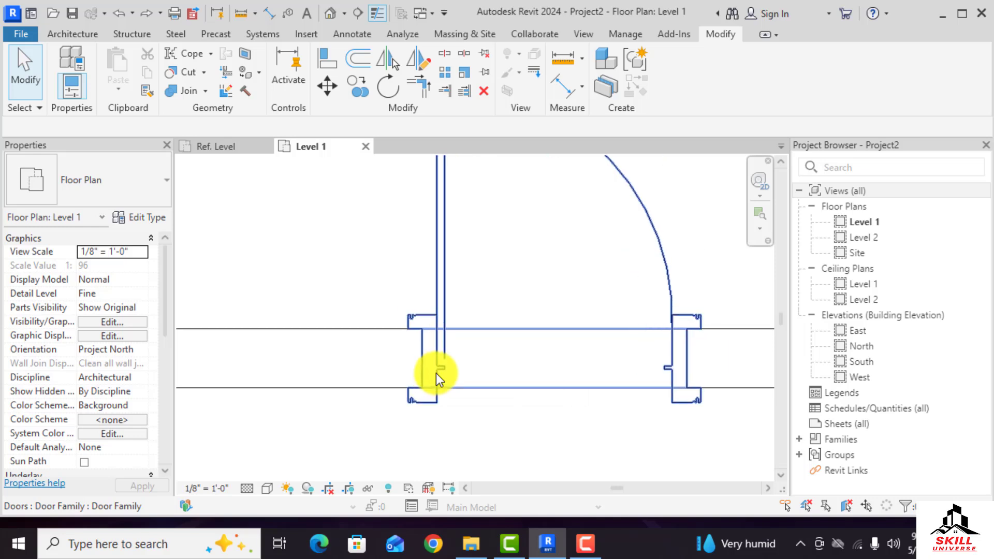
pyautogui.scroll(-2, 436, 373)
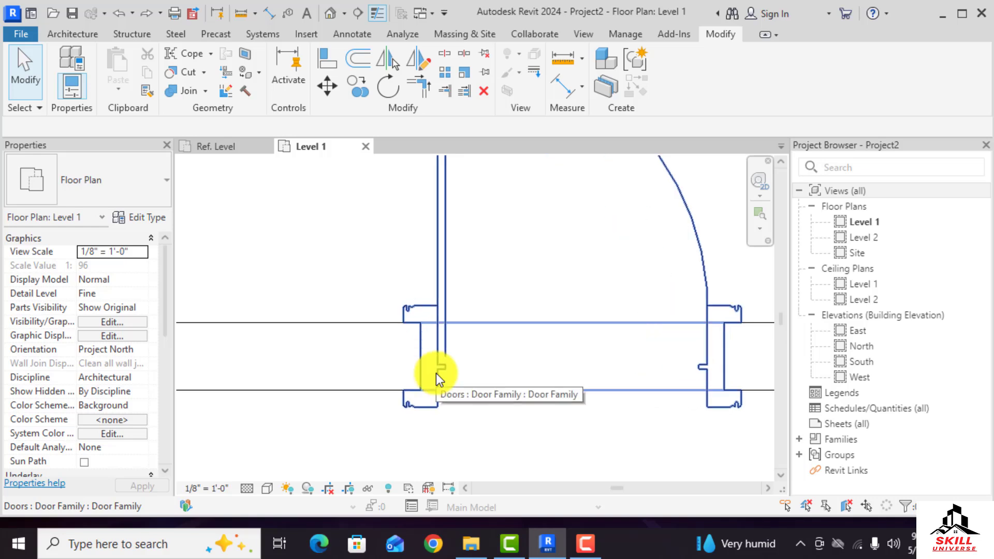
pyautogui.scroll(-1, 437, 375)
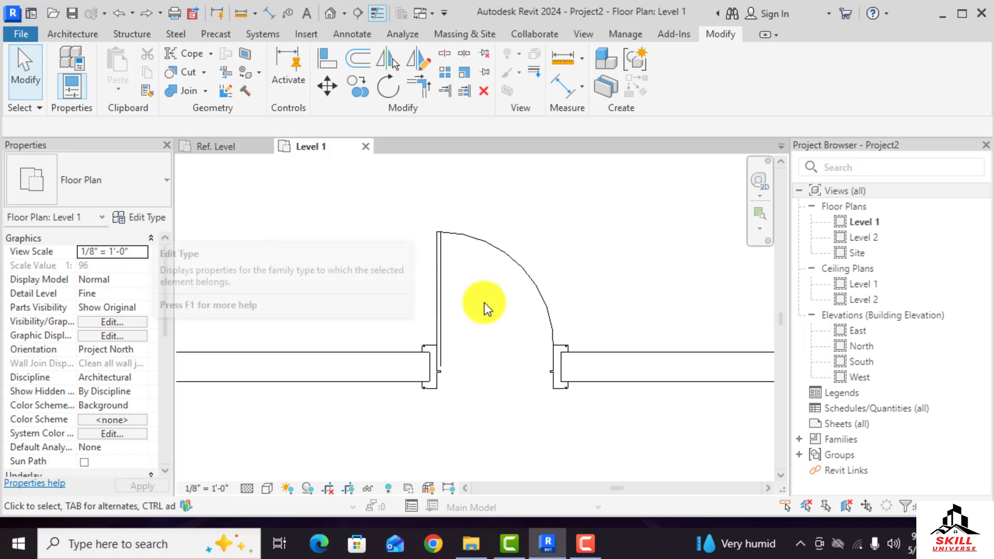
pyautogui.click(438, 327)
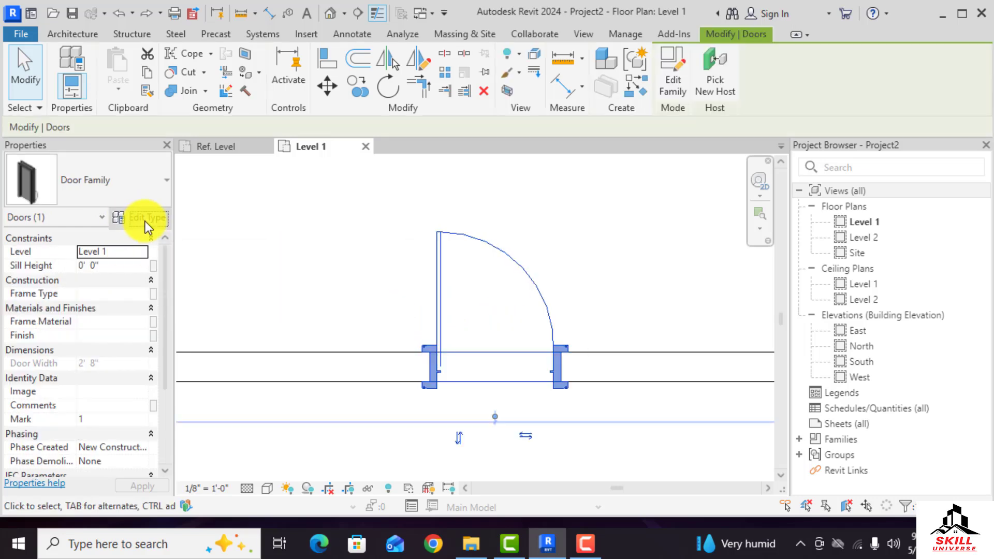
pyautogui.click(145, 222)
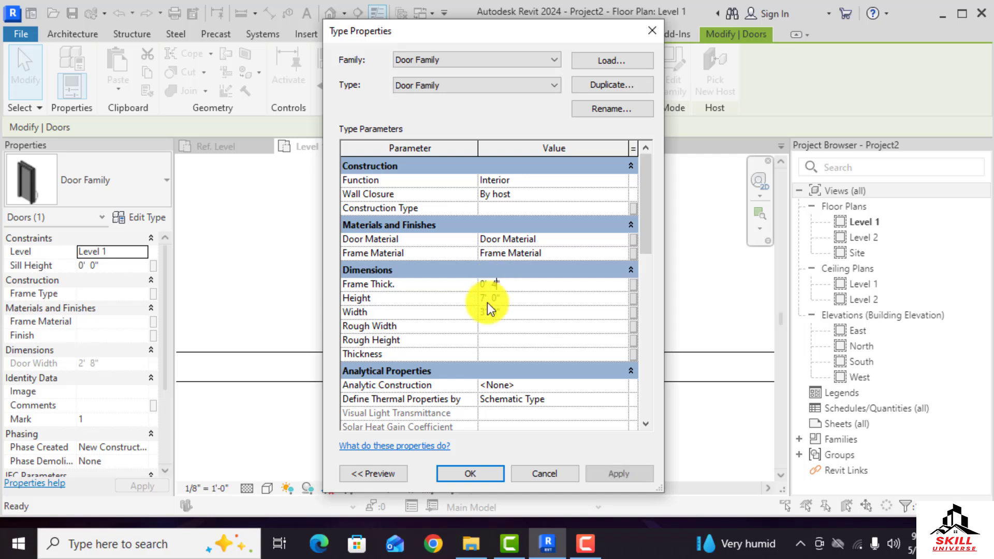
pyautogui.click(564, 474)
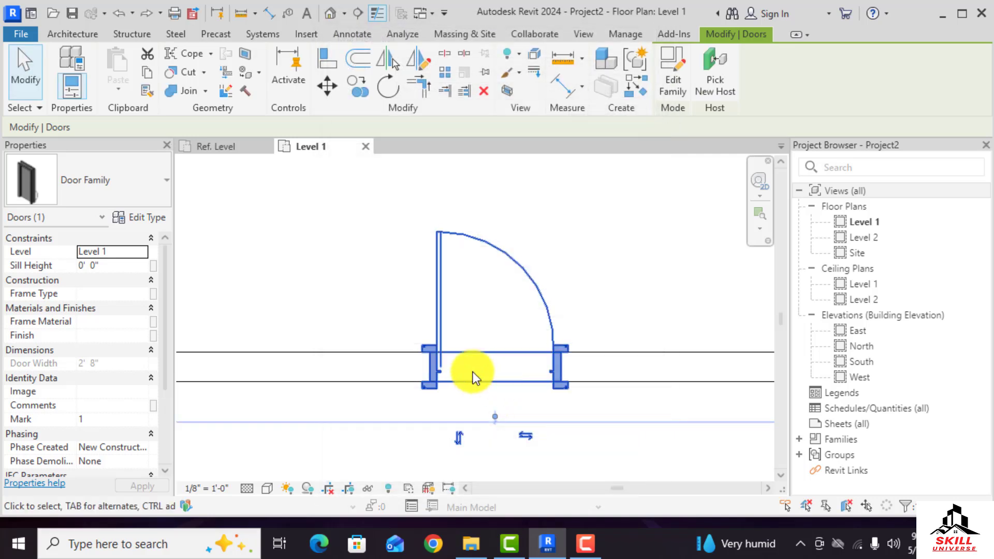
# Measure the door frame's thickness in the plan with the Aligned Dimension tool, without placing a dimension
pyautogui.press('Escape')
pyautogui.press('d')
pyautogui.press('i')
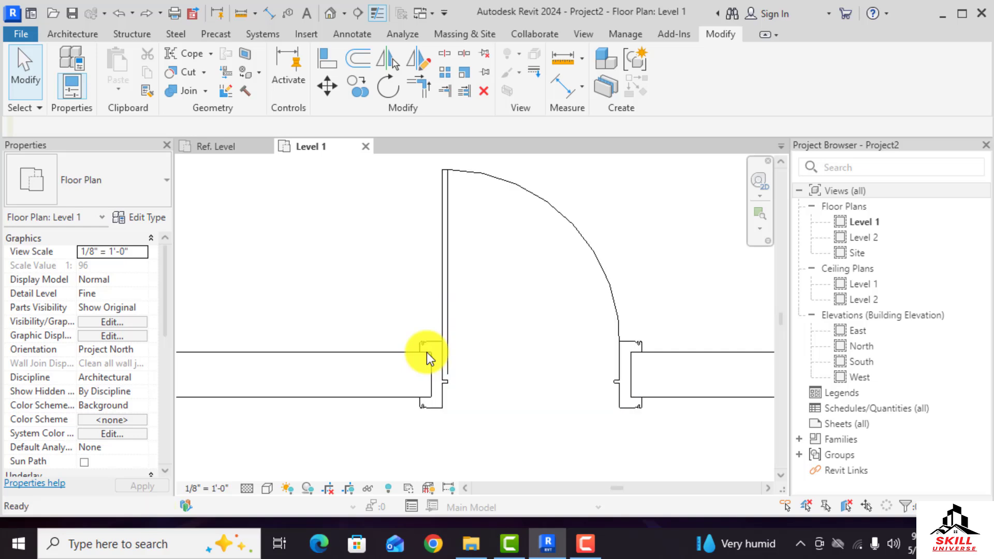
pyautogui.scroll(2, 427, 357)
pyautogui.click(435, 366)
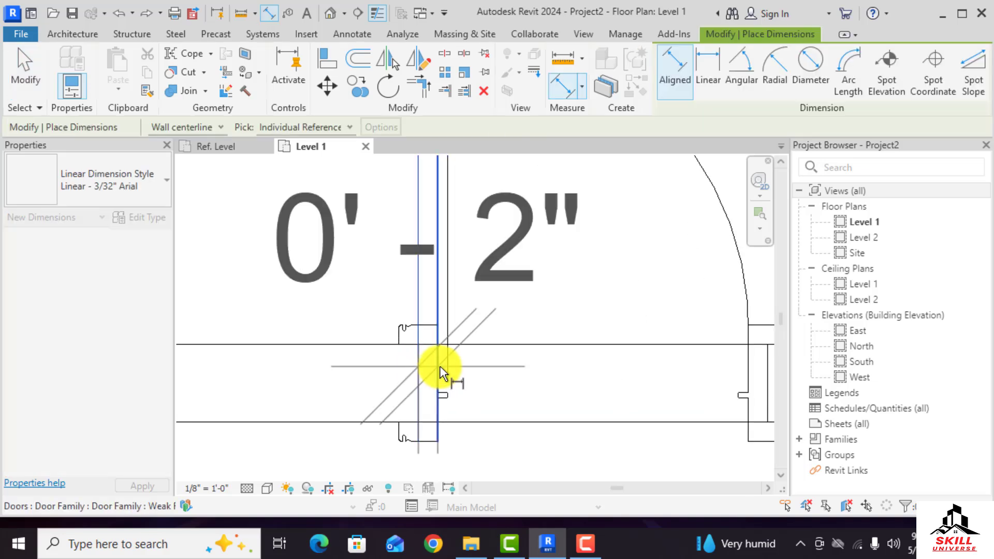
pyautogui.scroll(-2, 437, 366)
pyautogui.press('Escape')
pyautogui.scroll(2, 437, 366)
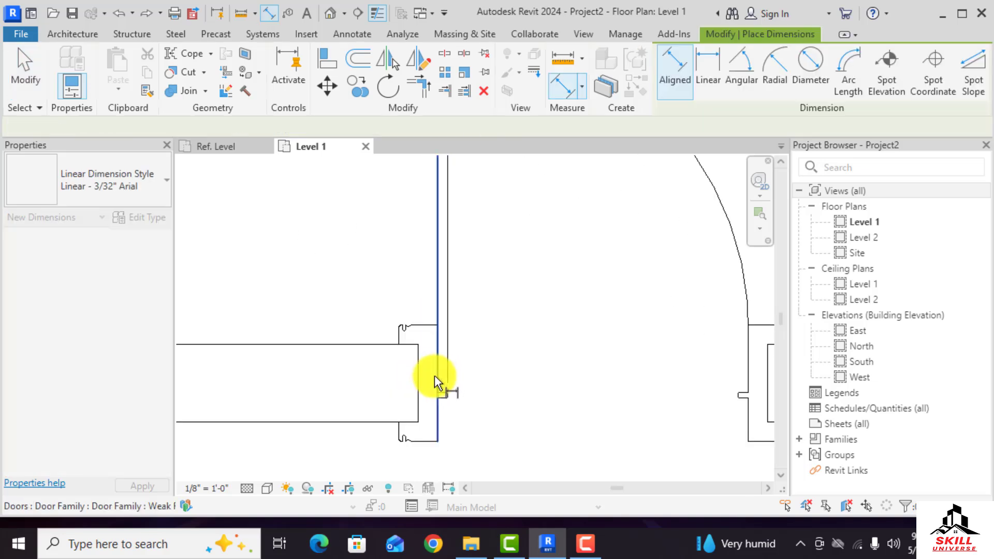
pyautogui.press('Escape')
# Select the placed door and set its type's Frame Thick. parameter to 0' 4", confirming the type properties
pyautogui.click(419, 331)
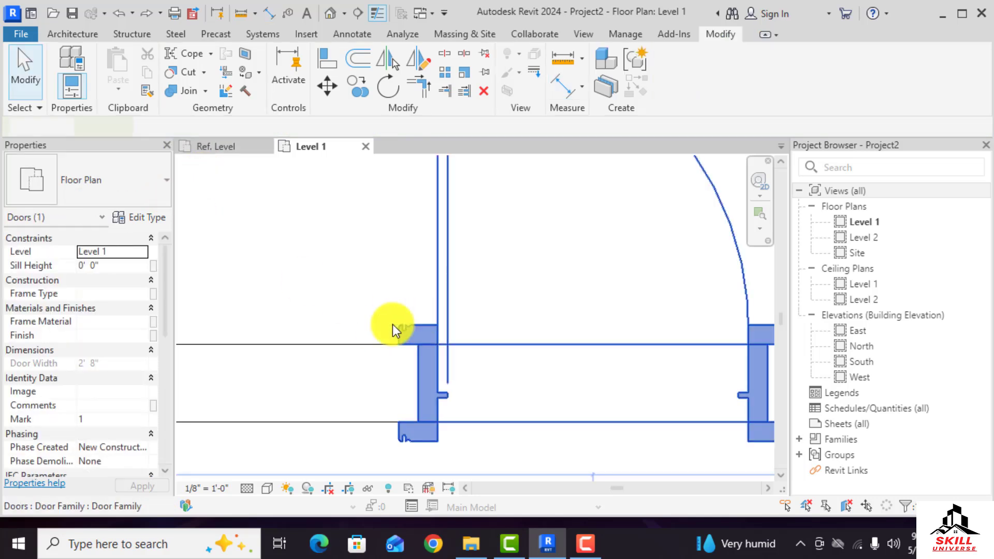
pyautogui.click(147, 215)
pyautogui.click(496, 283)
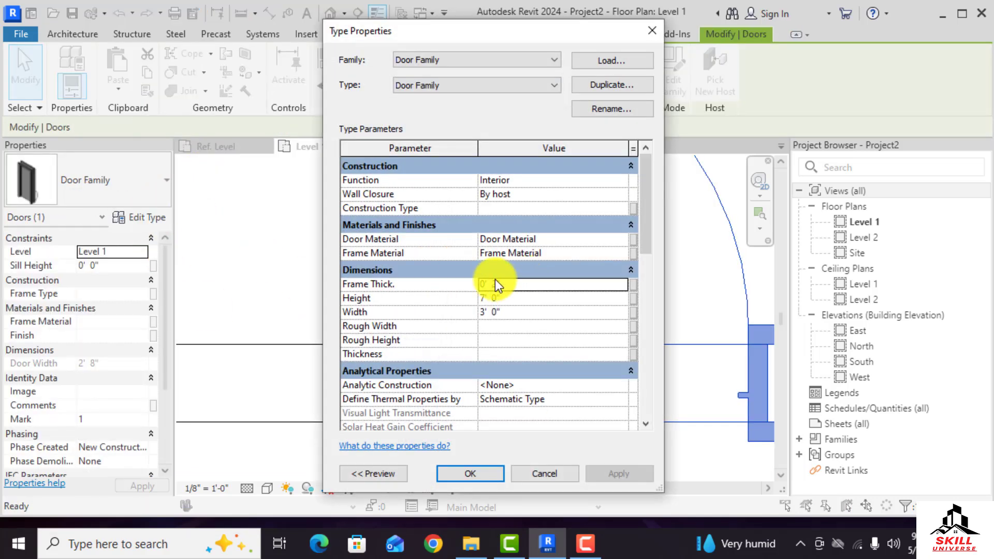
pyautogui.write('3')
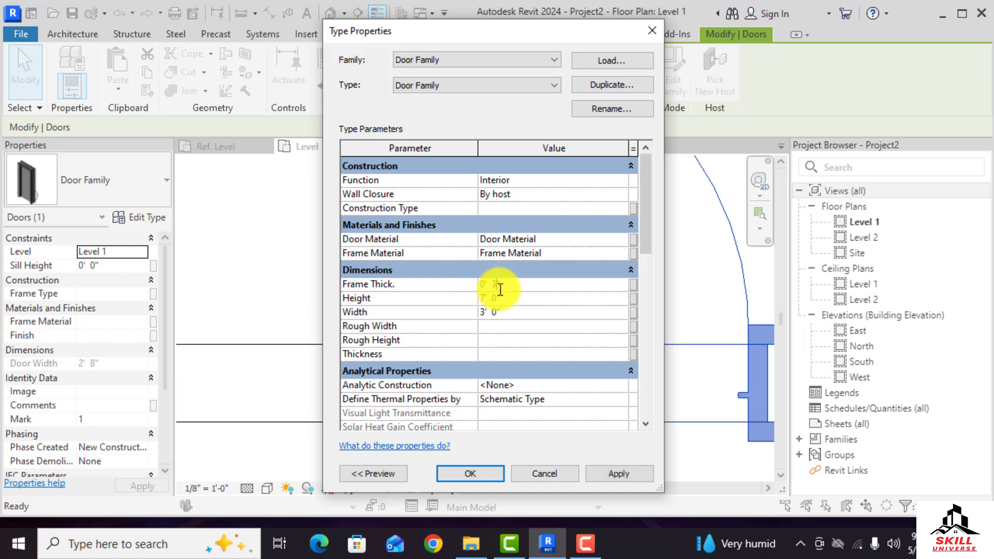
pyautogui.click(530, 337)
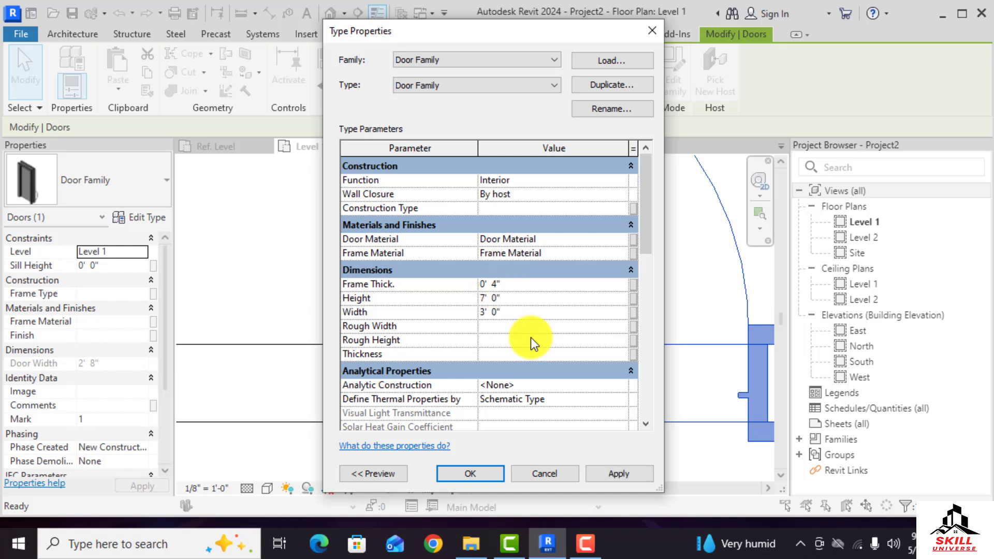
pyautogui.click(483, 472)
pyautogui.click(489, 468)
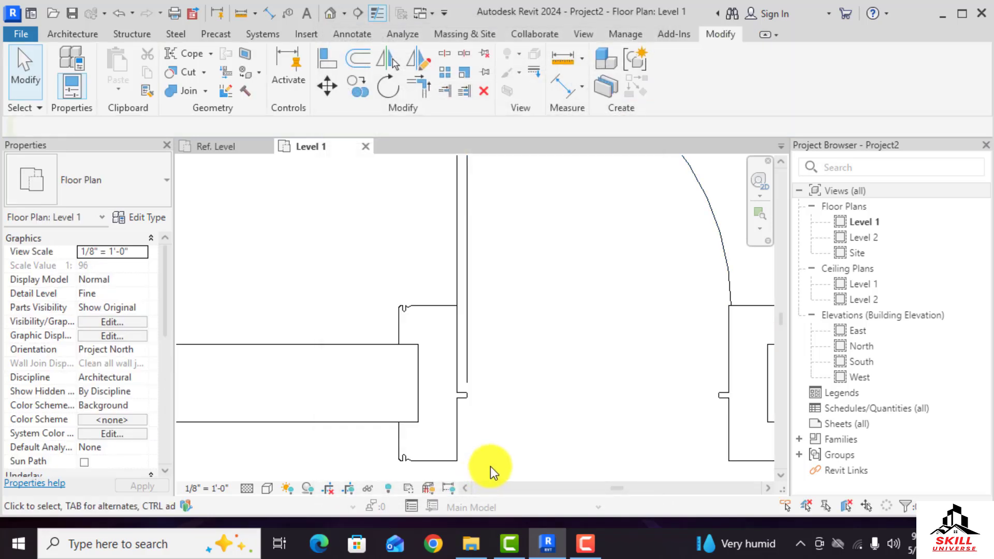
# Check the updated frame thickness in the plan with the Aligned Dimension tool, then exit the tool
pyautogui.scroll(-2, 314, 239)
pyautogui.press('d')
pyautogui.press('i')
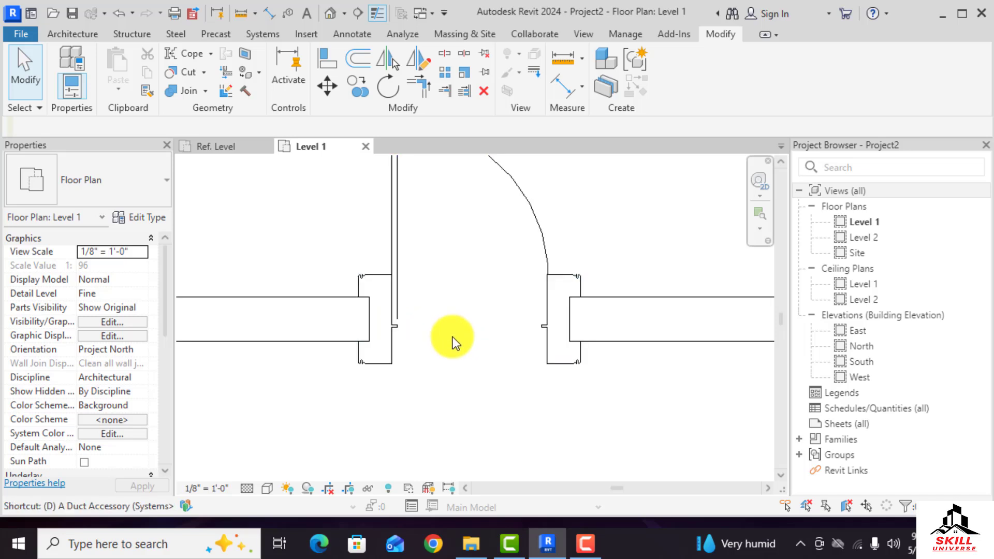
pyautogui.scroll(2, 362, 300)
pyautogui.click(412, 312)
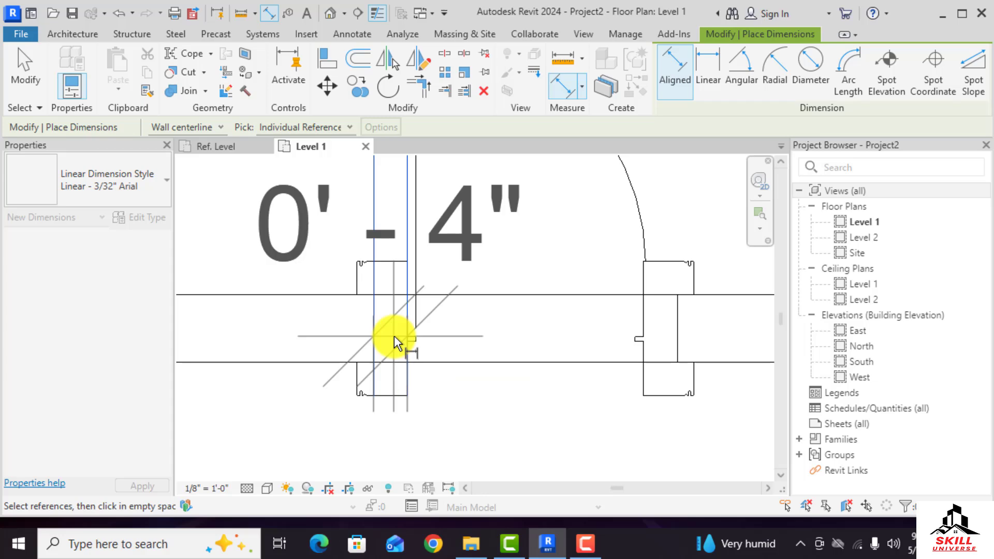
pyautogui.press('Escape')
pyautogui.press('Escape')
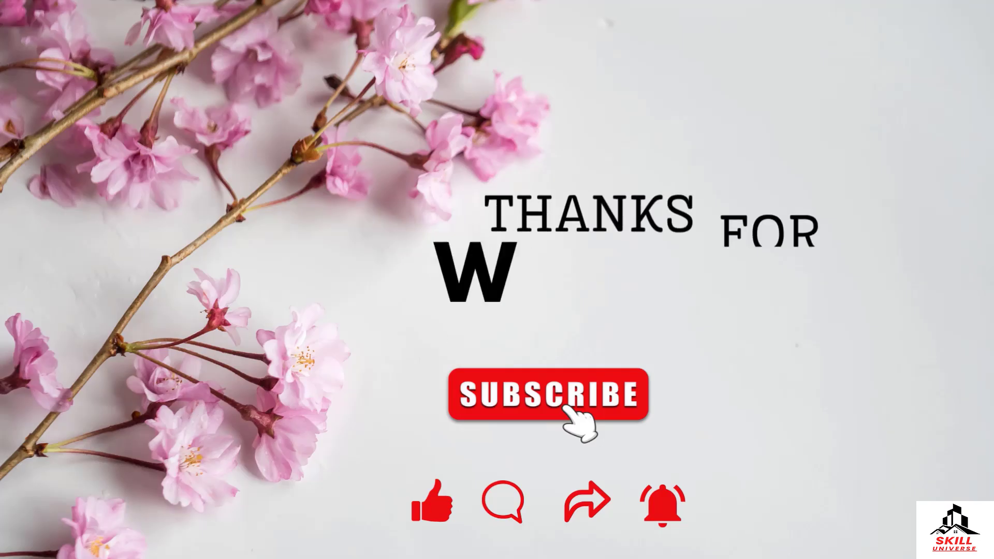